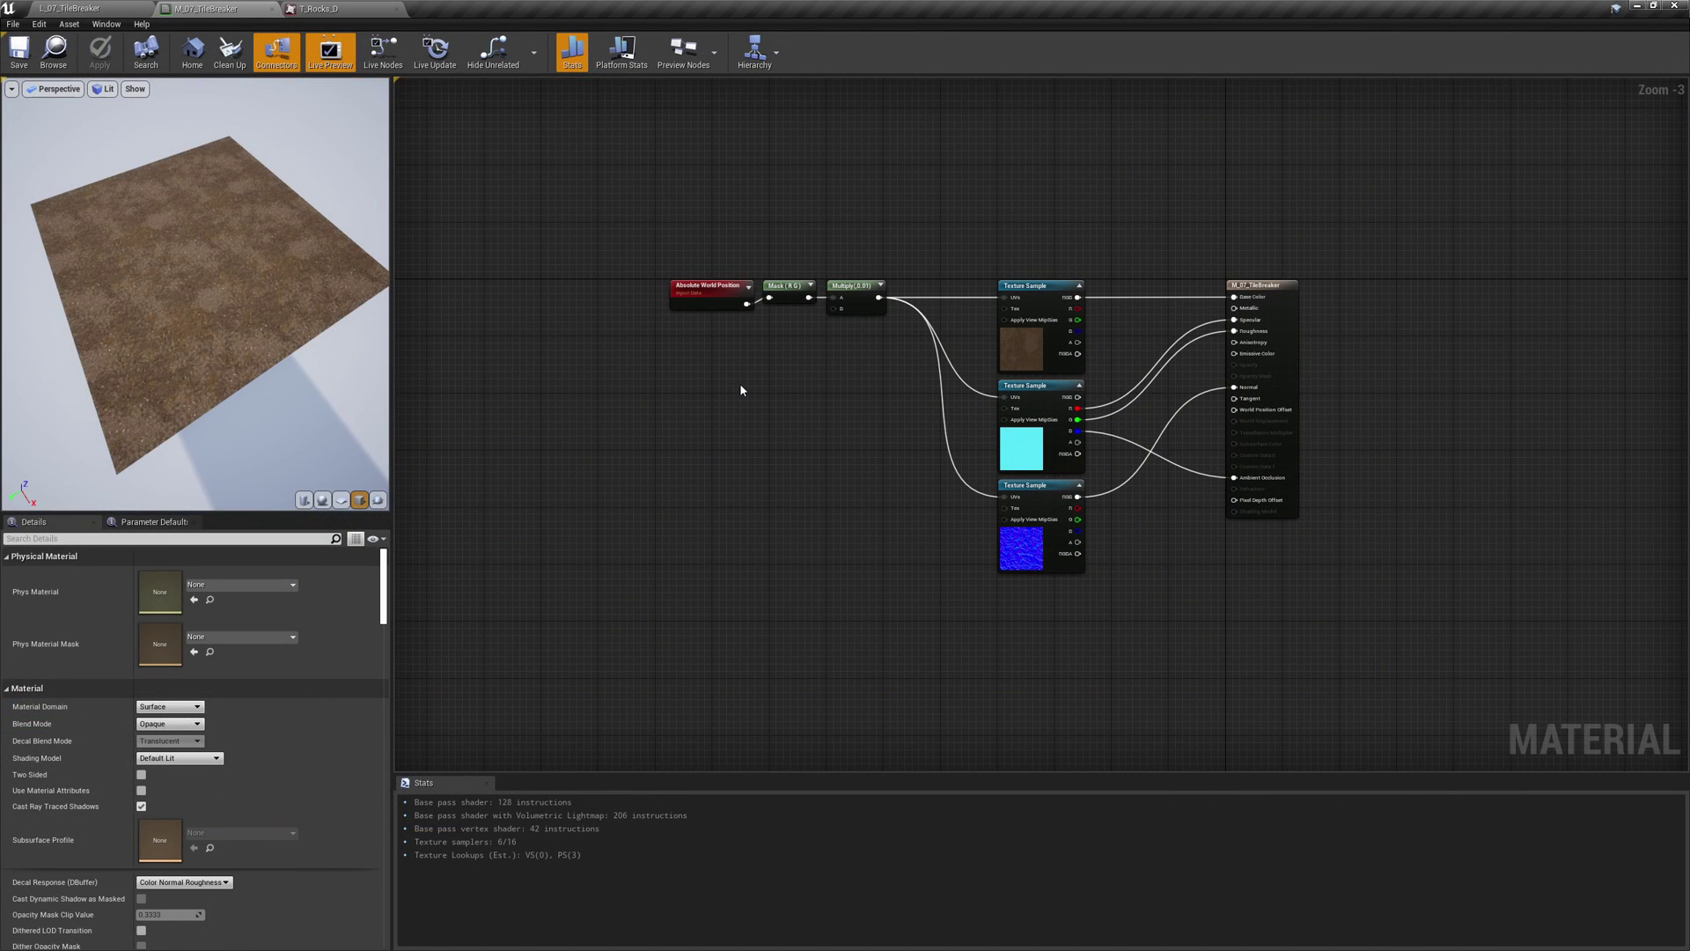
# Move the world-position UV nodes left and add a Texture Sample using T_Noise_Gaussian
pyautogui.moveTo(656, 235); pyautogui.dragTo(634, 292)
pyautogui.click(596, 389)
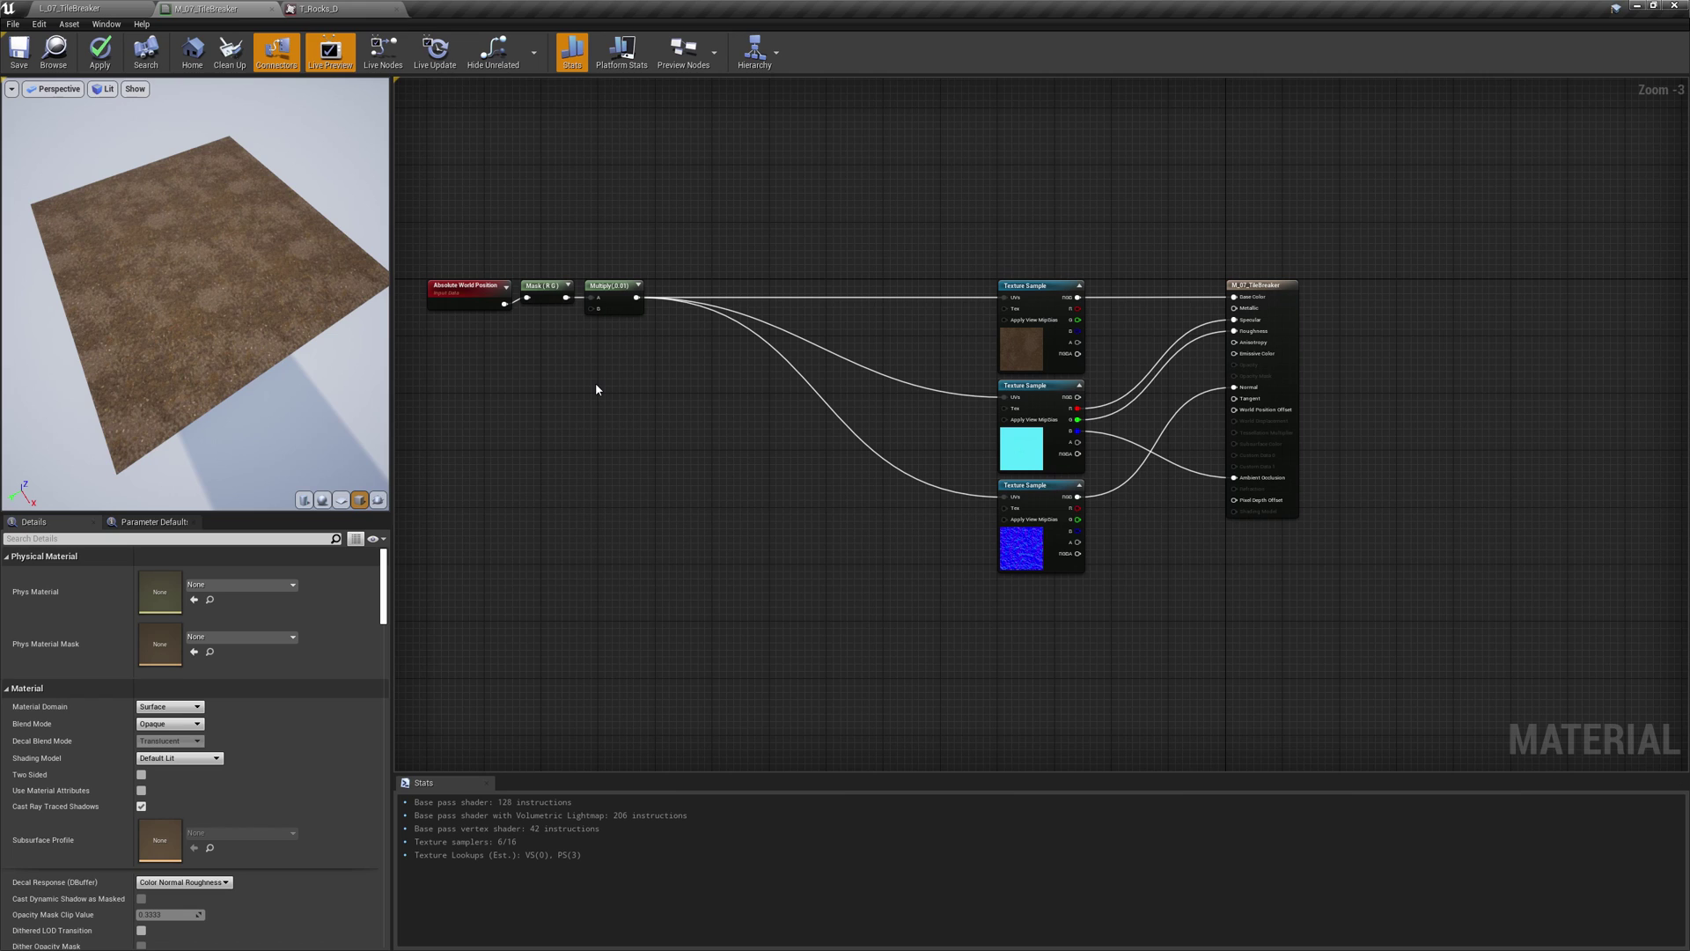
pyautogui.click(596, 389)
pyautogui.click(280, 694)
pyautogui.write('gaussian')
pyautogui.press('Return')
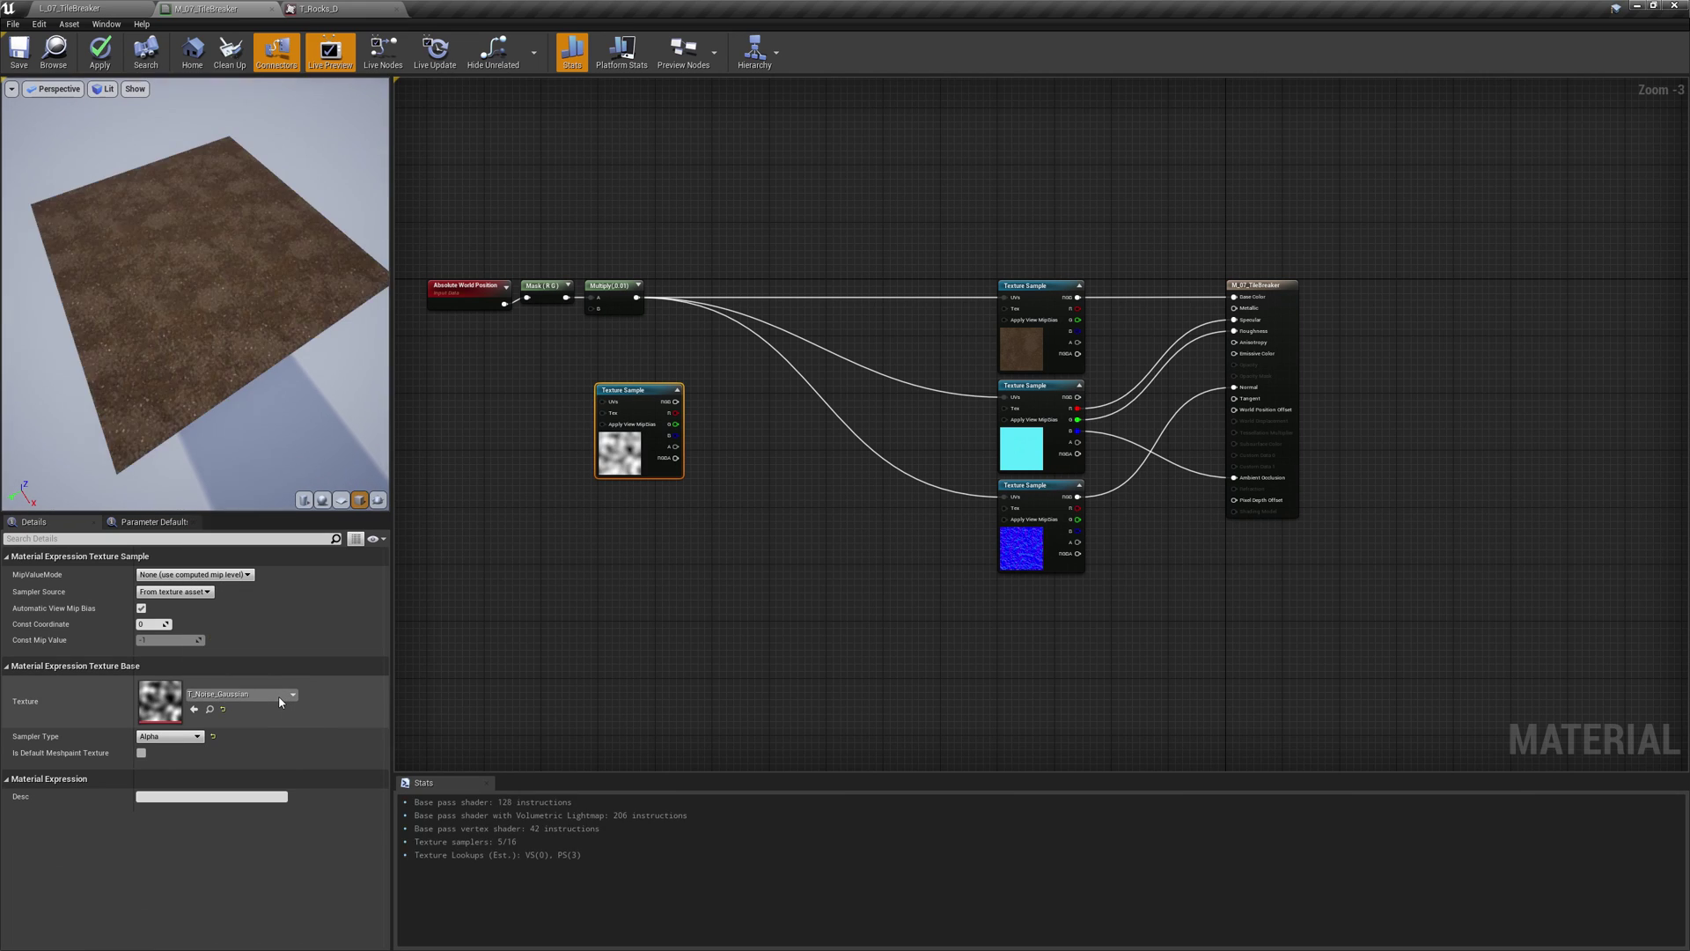
pyautogui.click(511, 403)
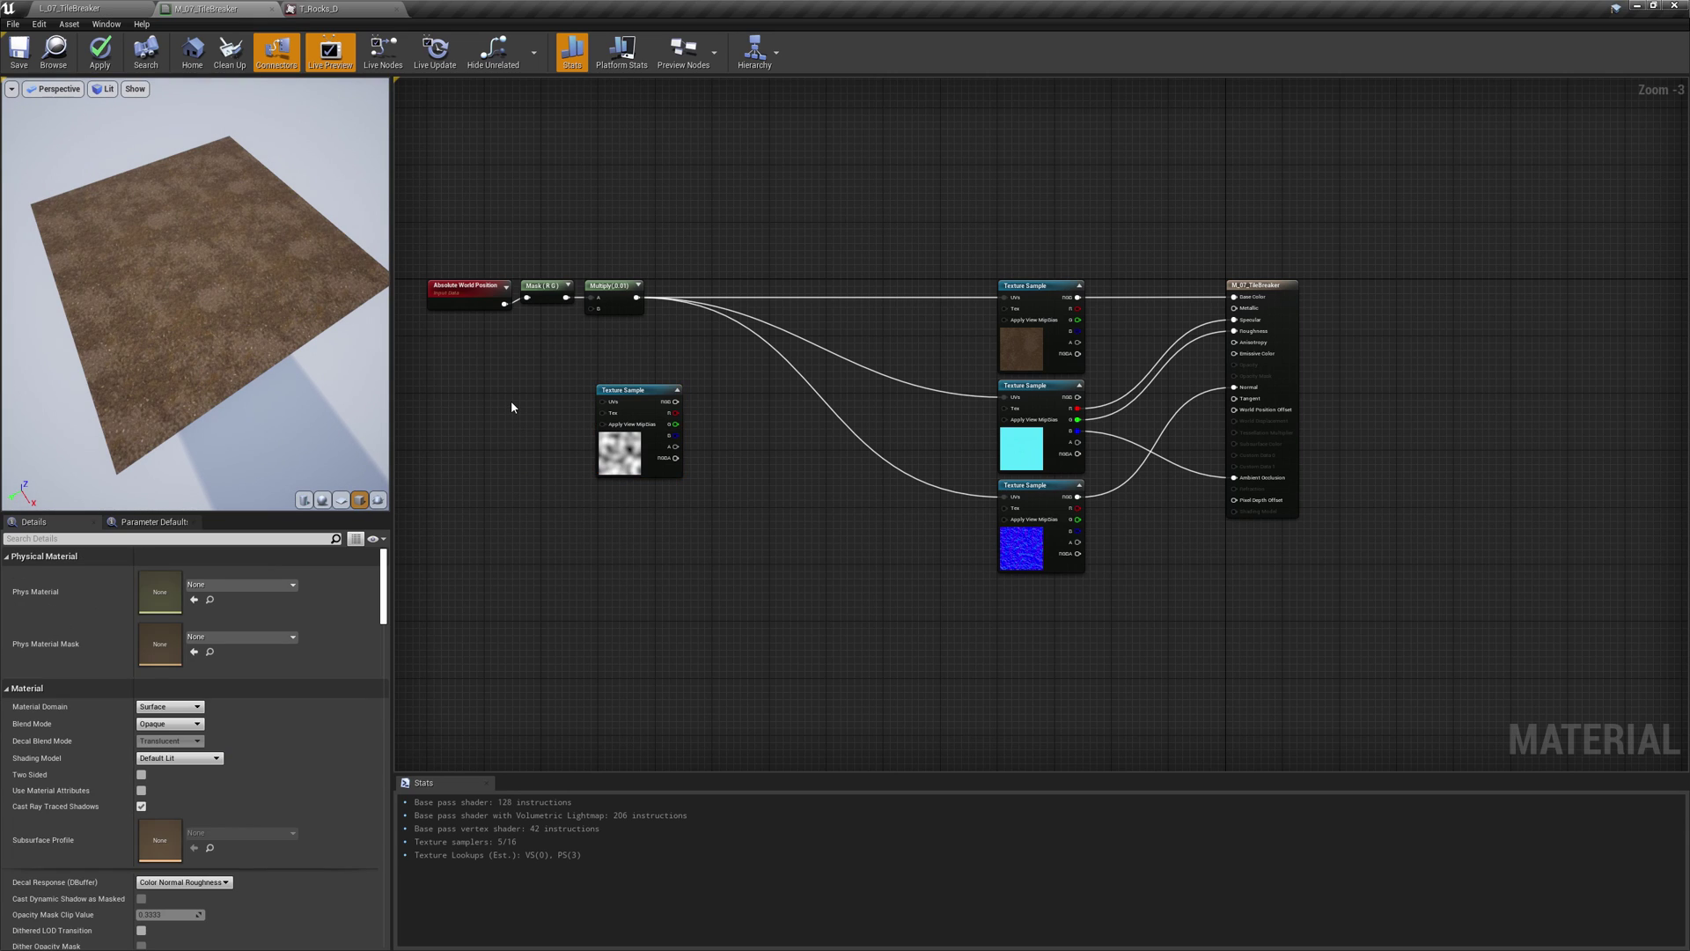
# Feed the world-position UVs through a Multiply by 0.1 beside the noise sample
pyautogui.press('m')
pyautogui.click(511, 403)
pyautogui.moveTo(525, 402); pyautogui.dragTo(550, 393)
pyautogui.moveTo(636, 297); pyautogui.dragTo(539, 404)
pyautogui.click(183, 590)
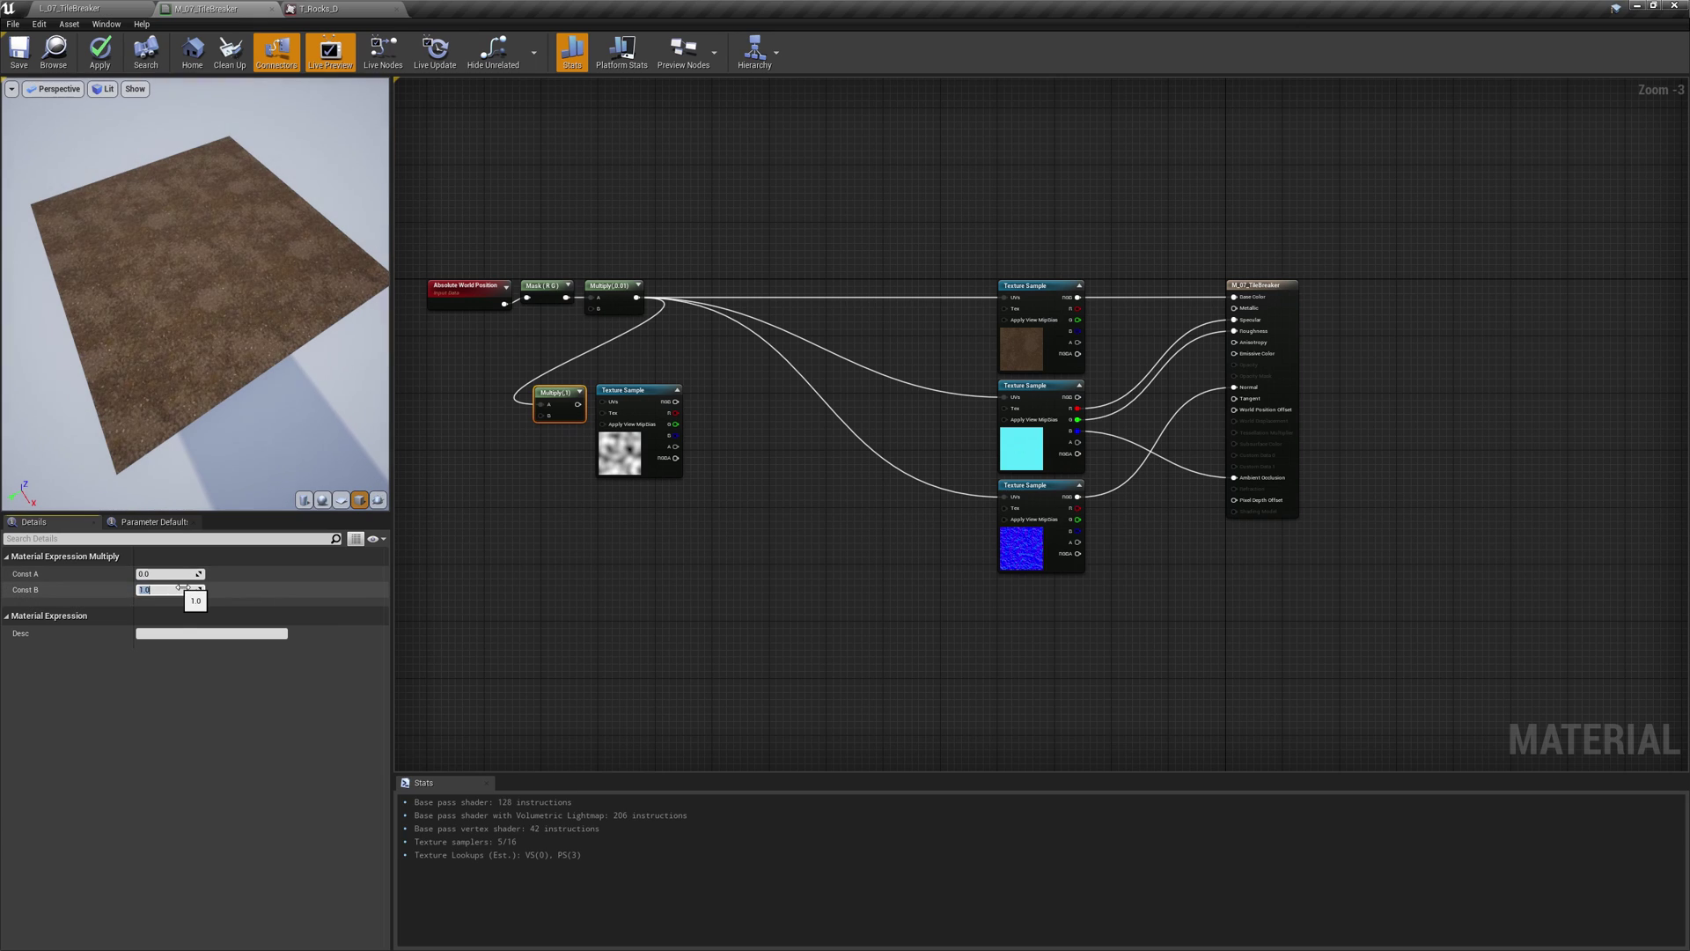
pyautogui.write('0.1')
pyautogui.press('Return')
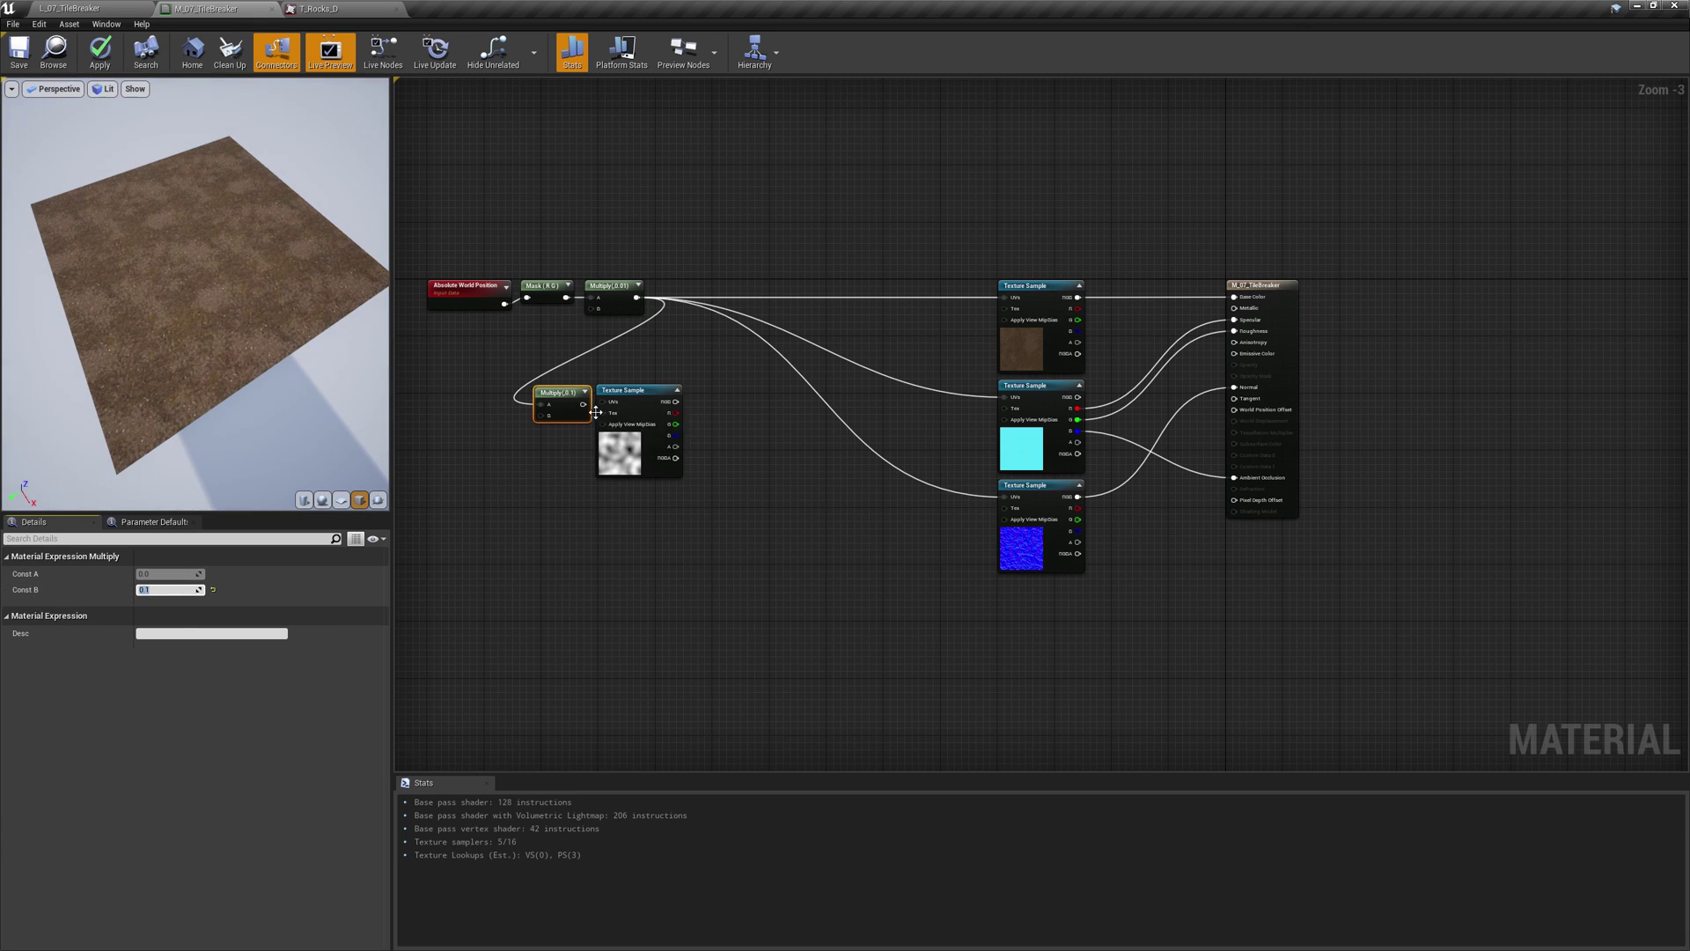
# Preview the T_Noise_Gaussian texture sample on the plane
pyautogui.click(627, 396)
pyautogui.rightClick(627, 398)
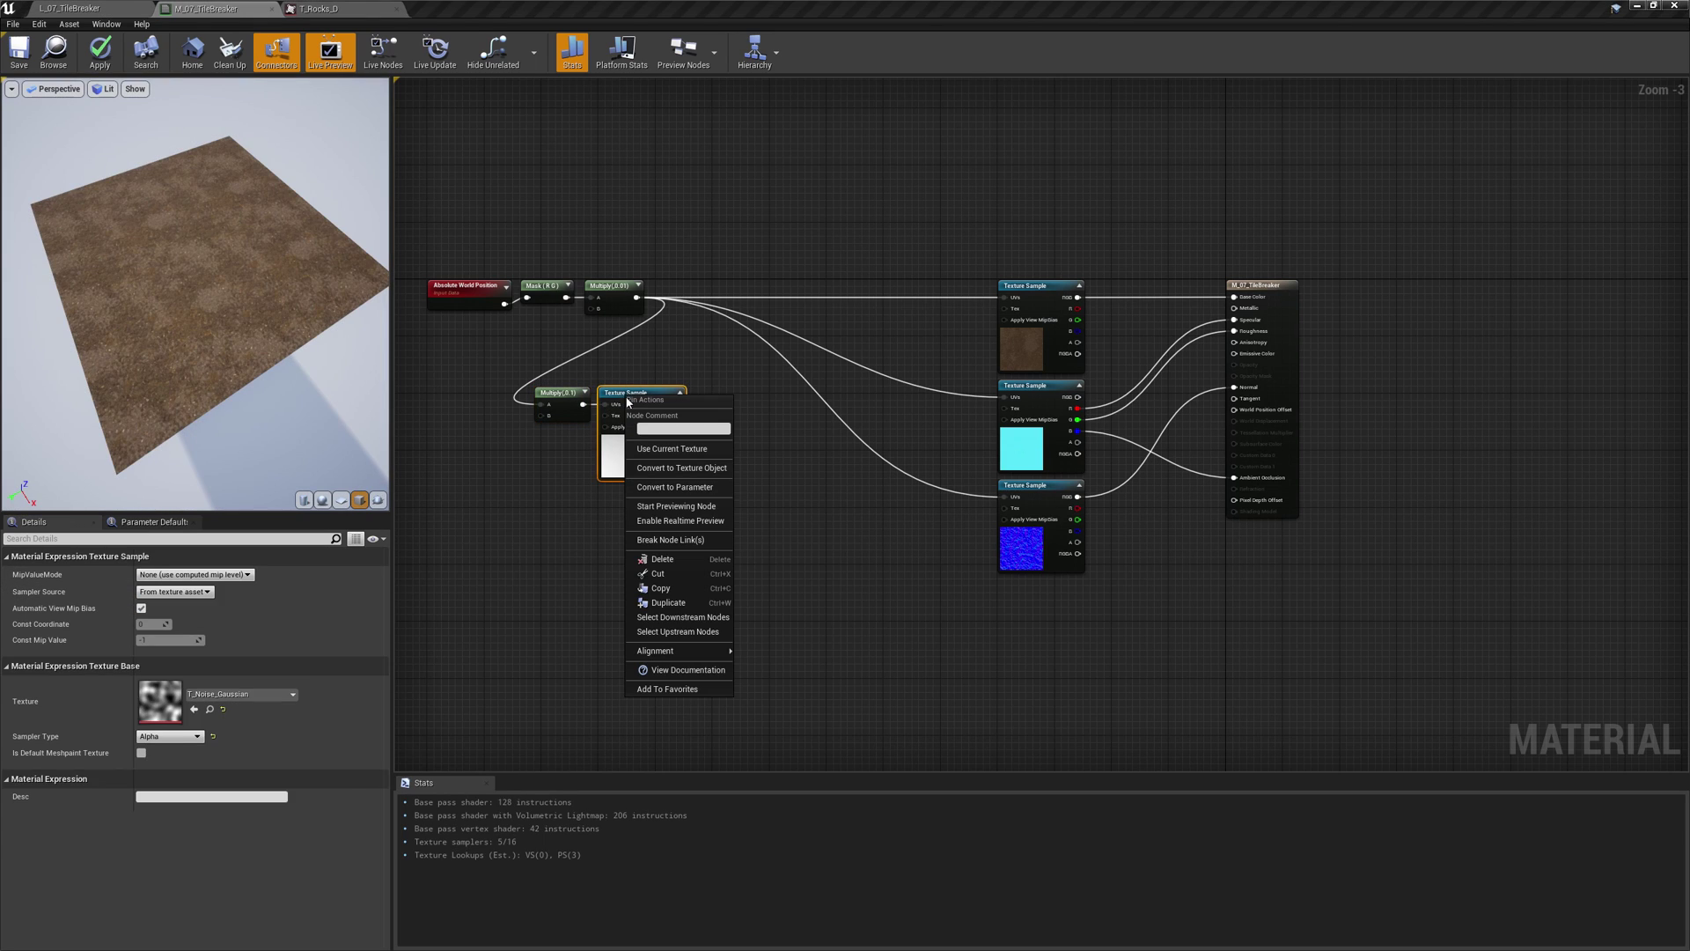
pyautogui.click(661, 507)
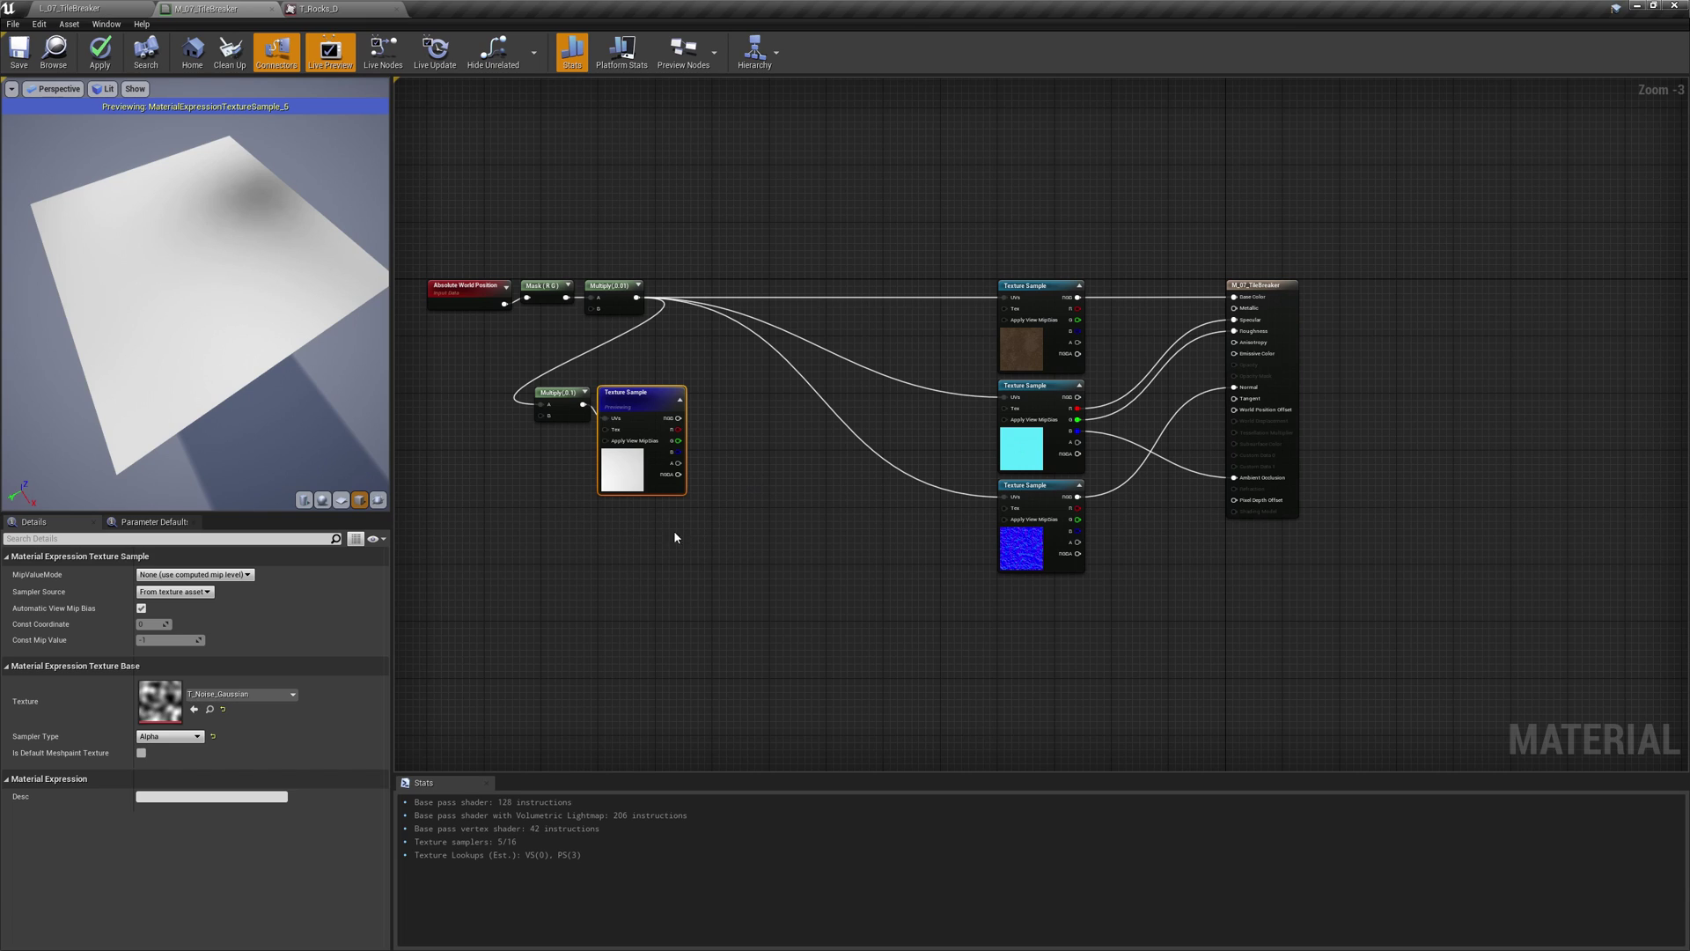
# Add a scalar parameter named 'Steps' with a default value of 8
pyautogui.click(588, 524)
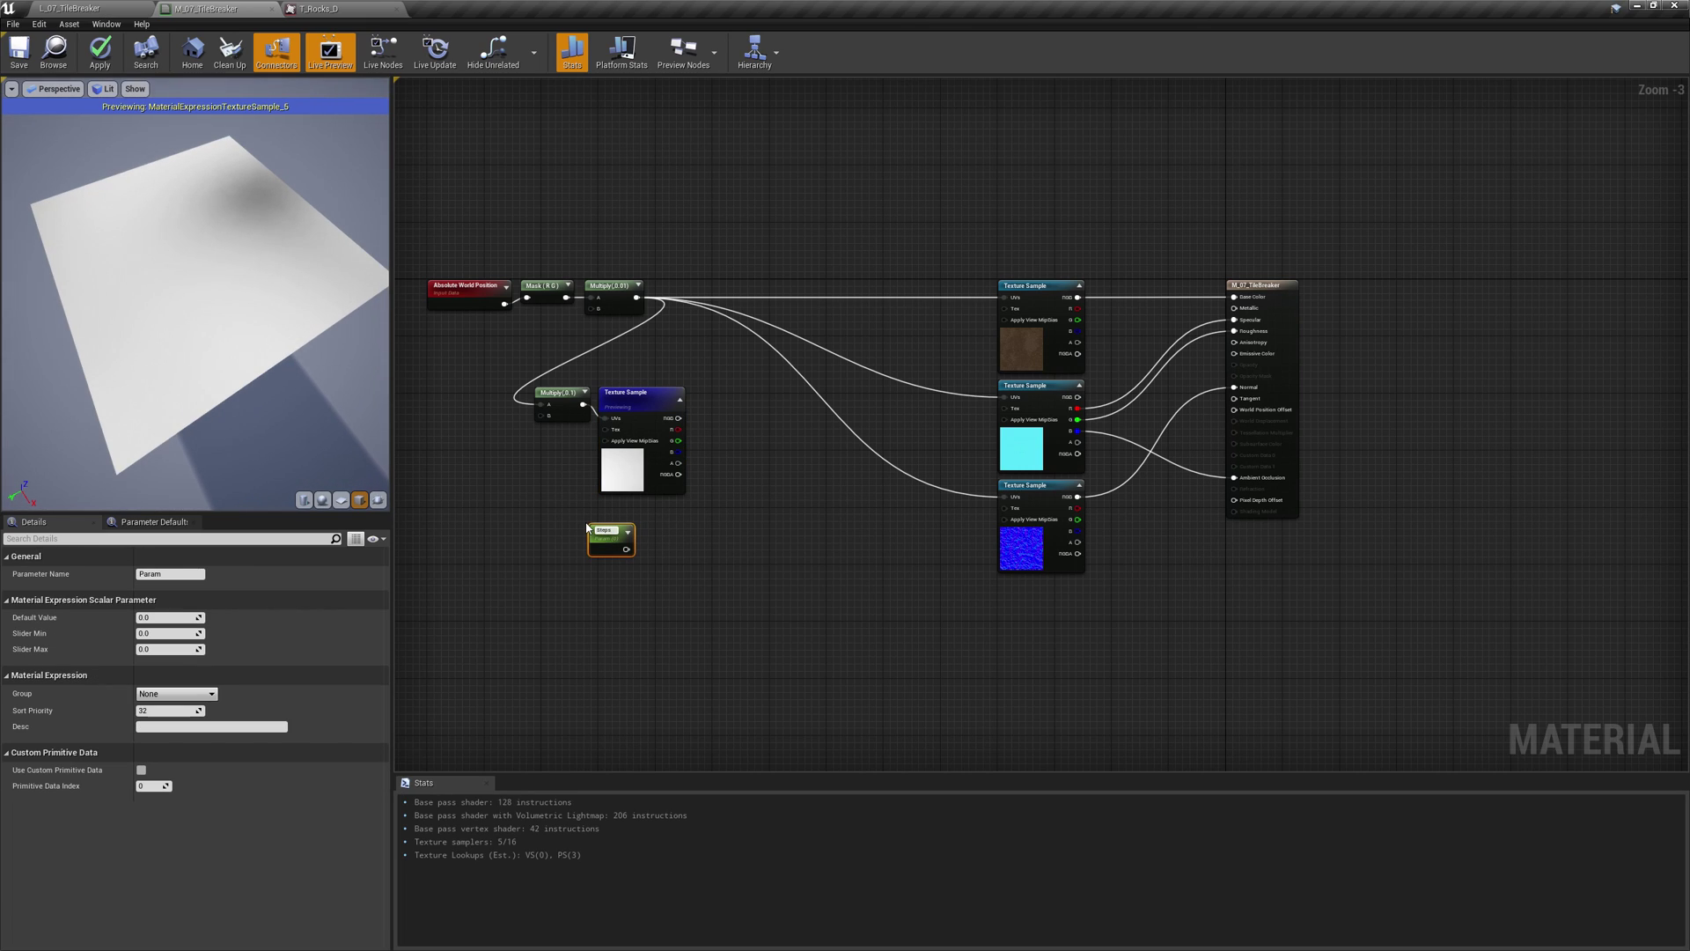
pyautogui.write('Steps')
pyautogui.press('Return')
pyautogui.moveTo(626, 532); pyautogui.dragTo(637, 516)
pyautogui.click(187, 616)
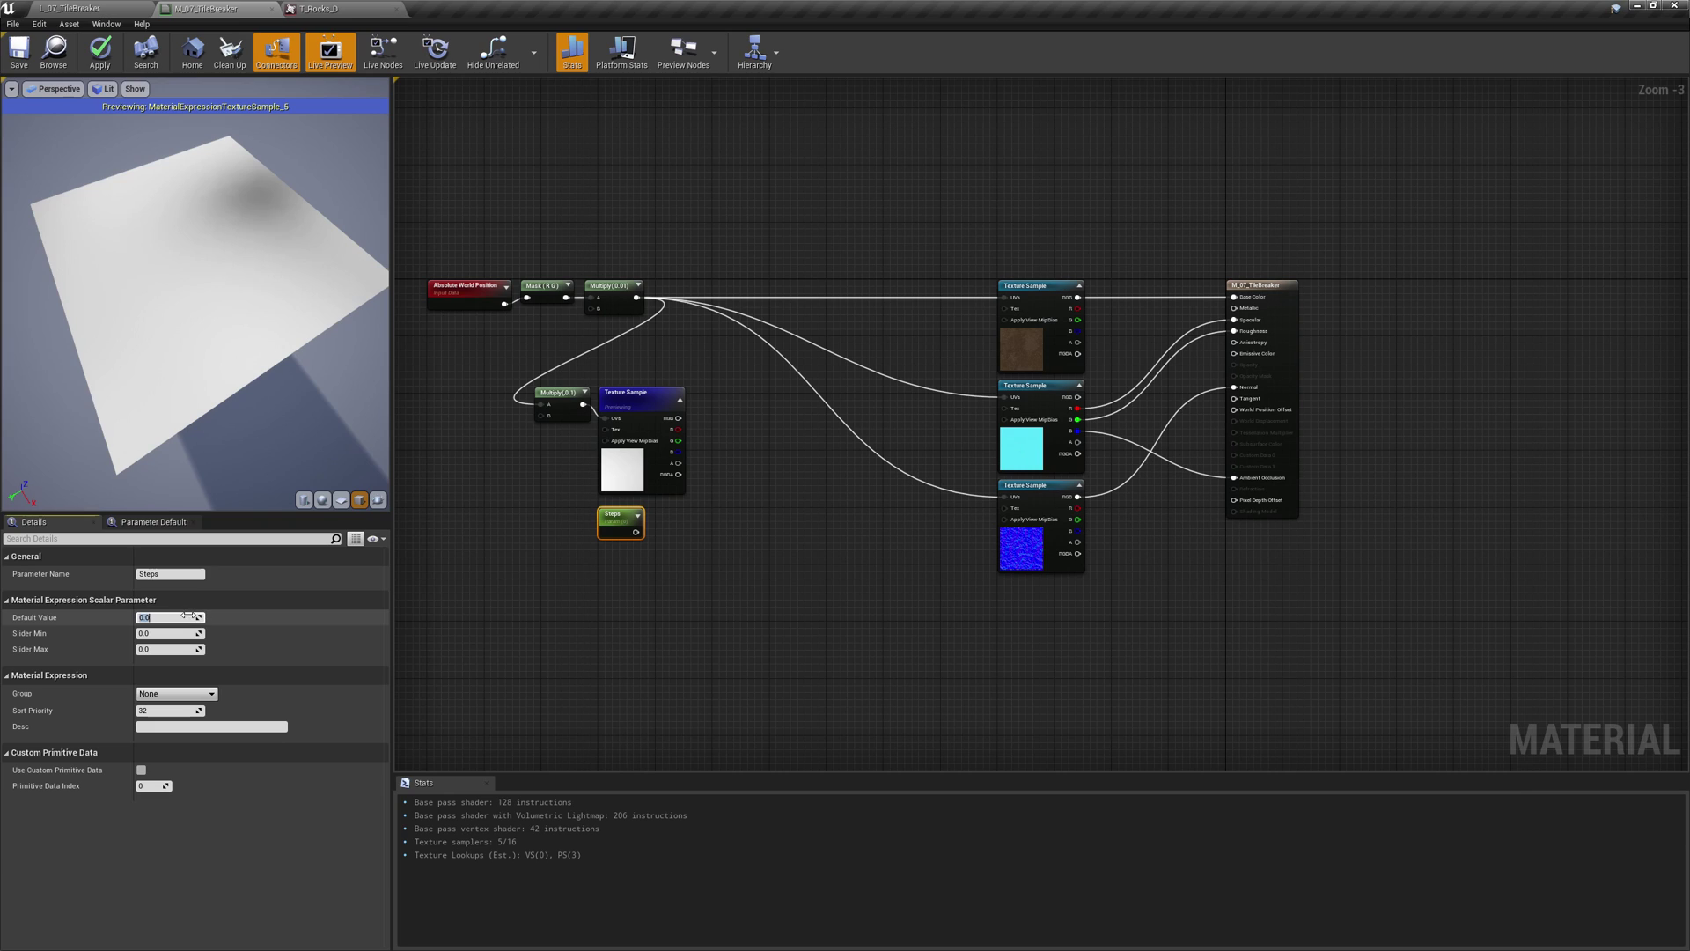
pyautogui.write('8')
pyautogui.press('Return')
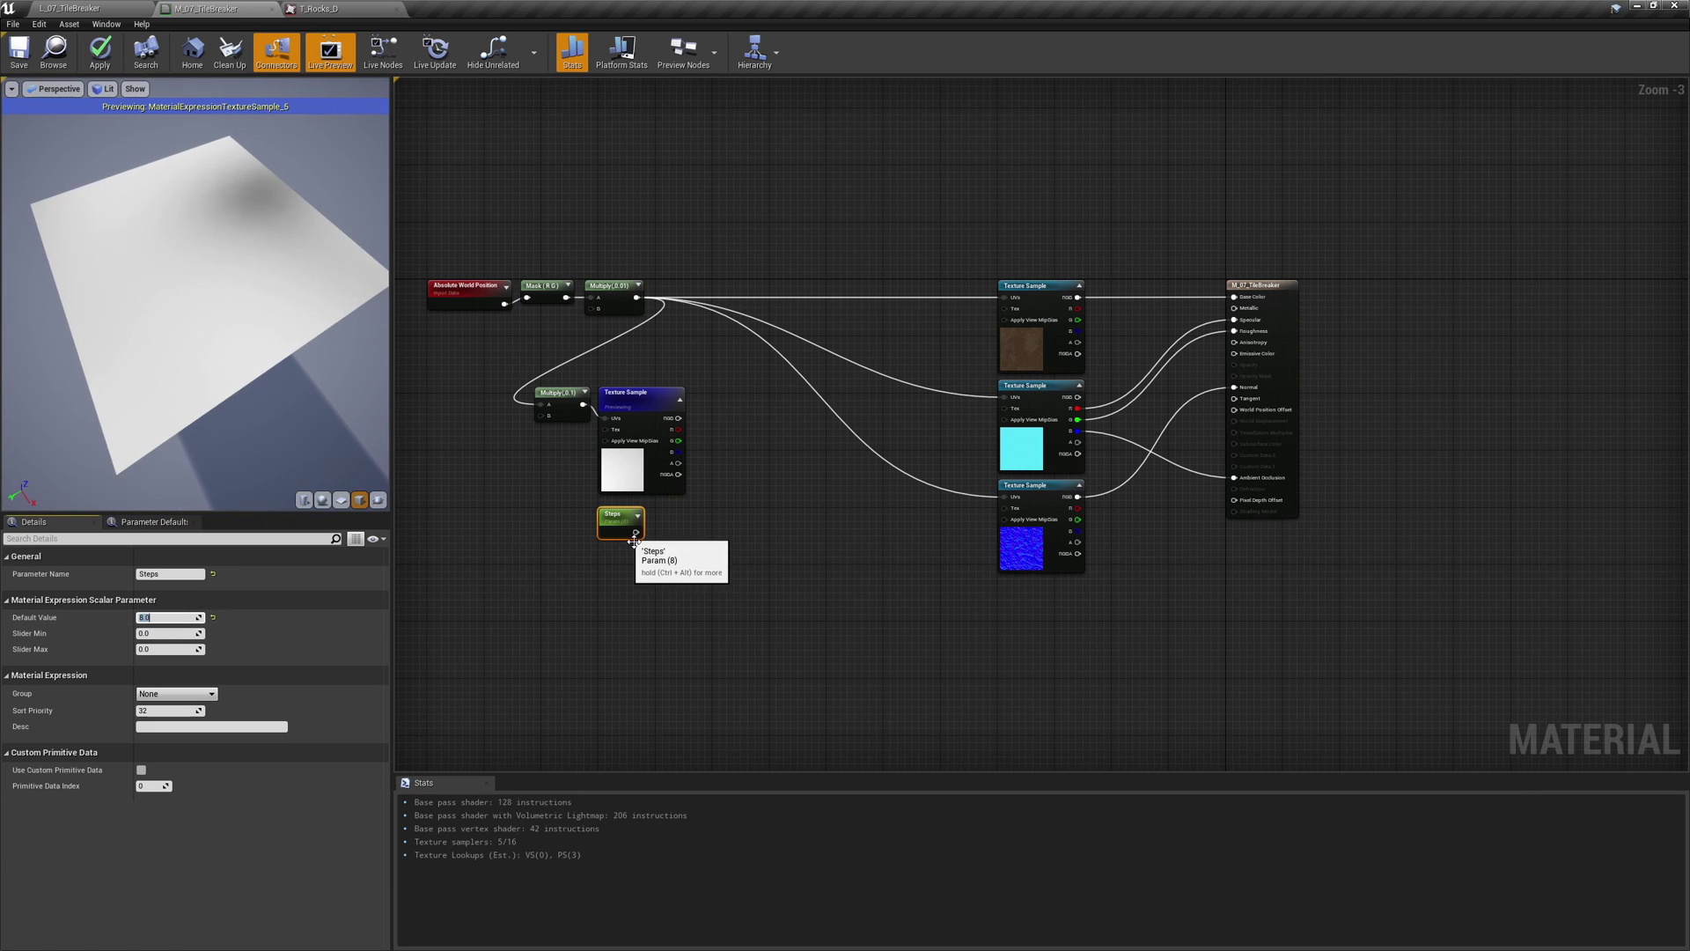
# Multiply the noise G channel by Steps and Floor the result
pyautogui.click(714, 468)
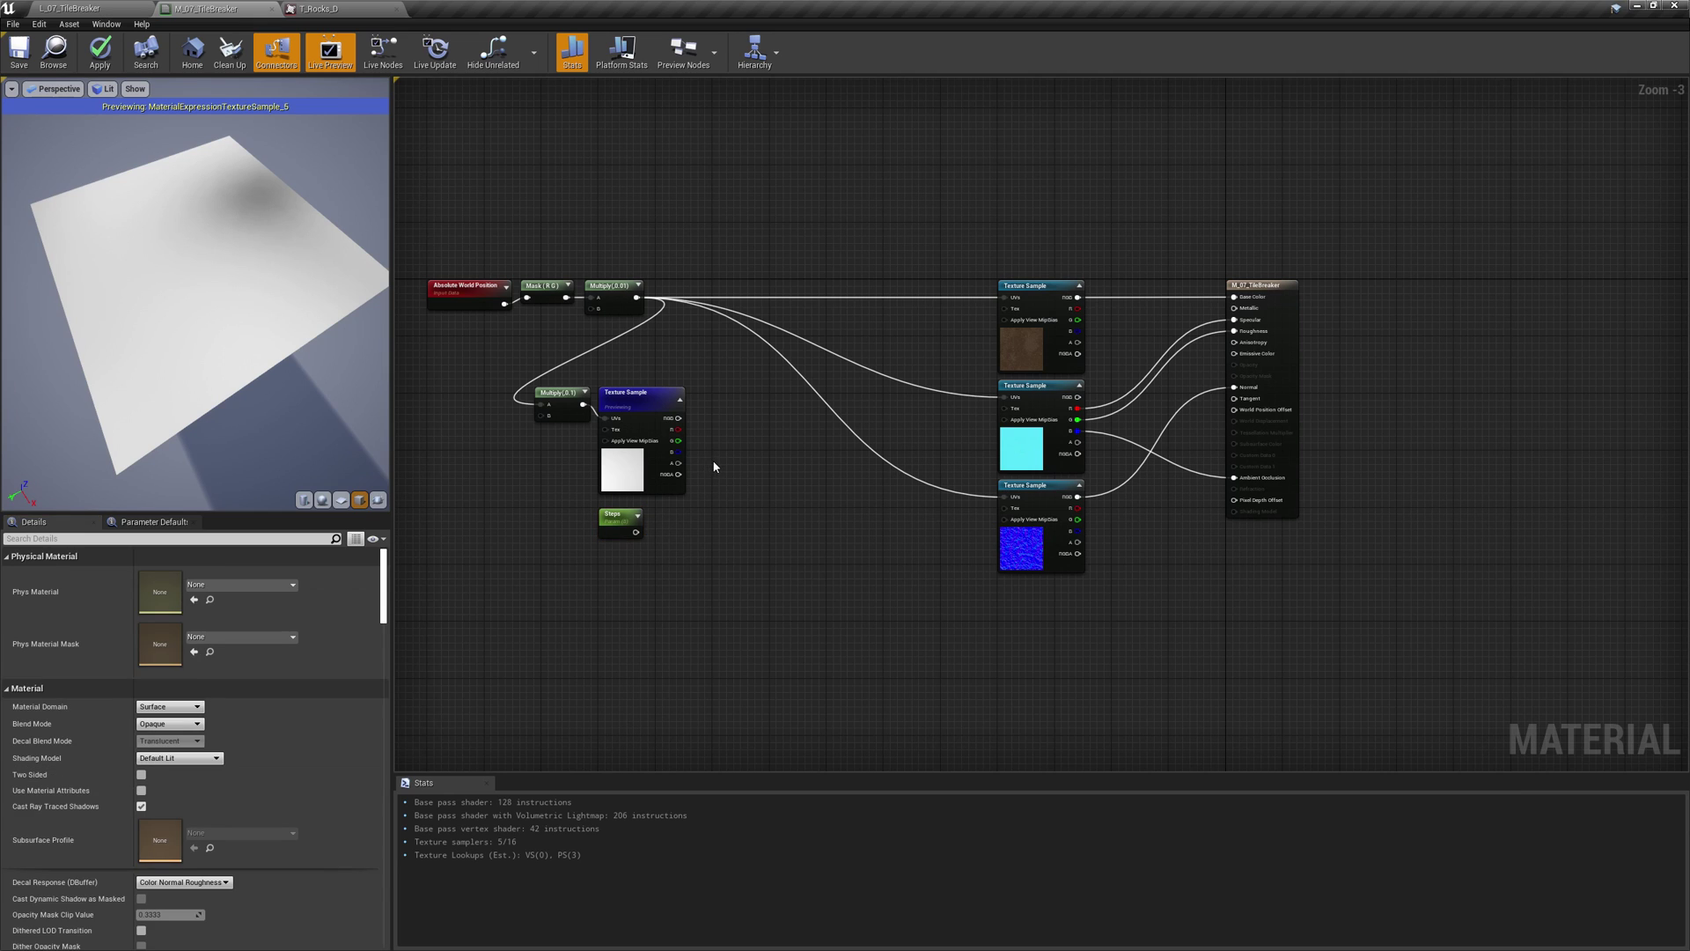
pyautogui.click(715, 467)
pyautogui.moveTo(678, 441); pyautogui.dragTo(719, 478)
pyautogui.moveTo(635, 532); pyautogui.dragTo(819, 475)
pyautogui.write('floor')
pyautogui.press('Return')
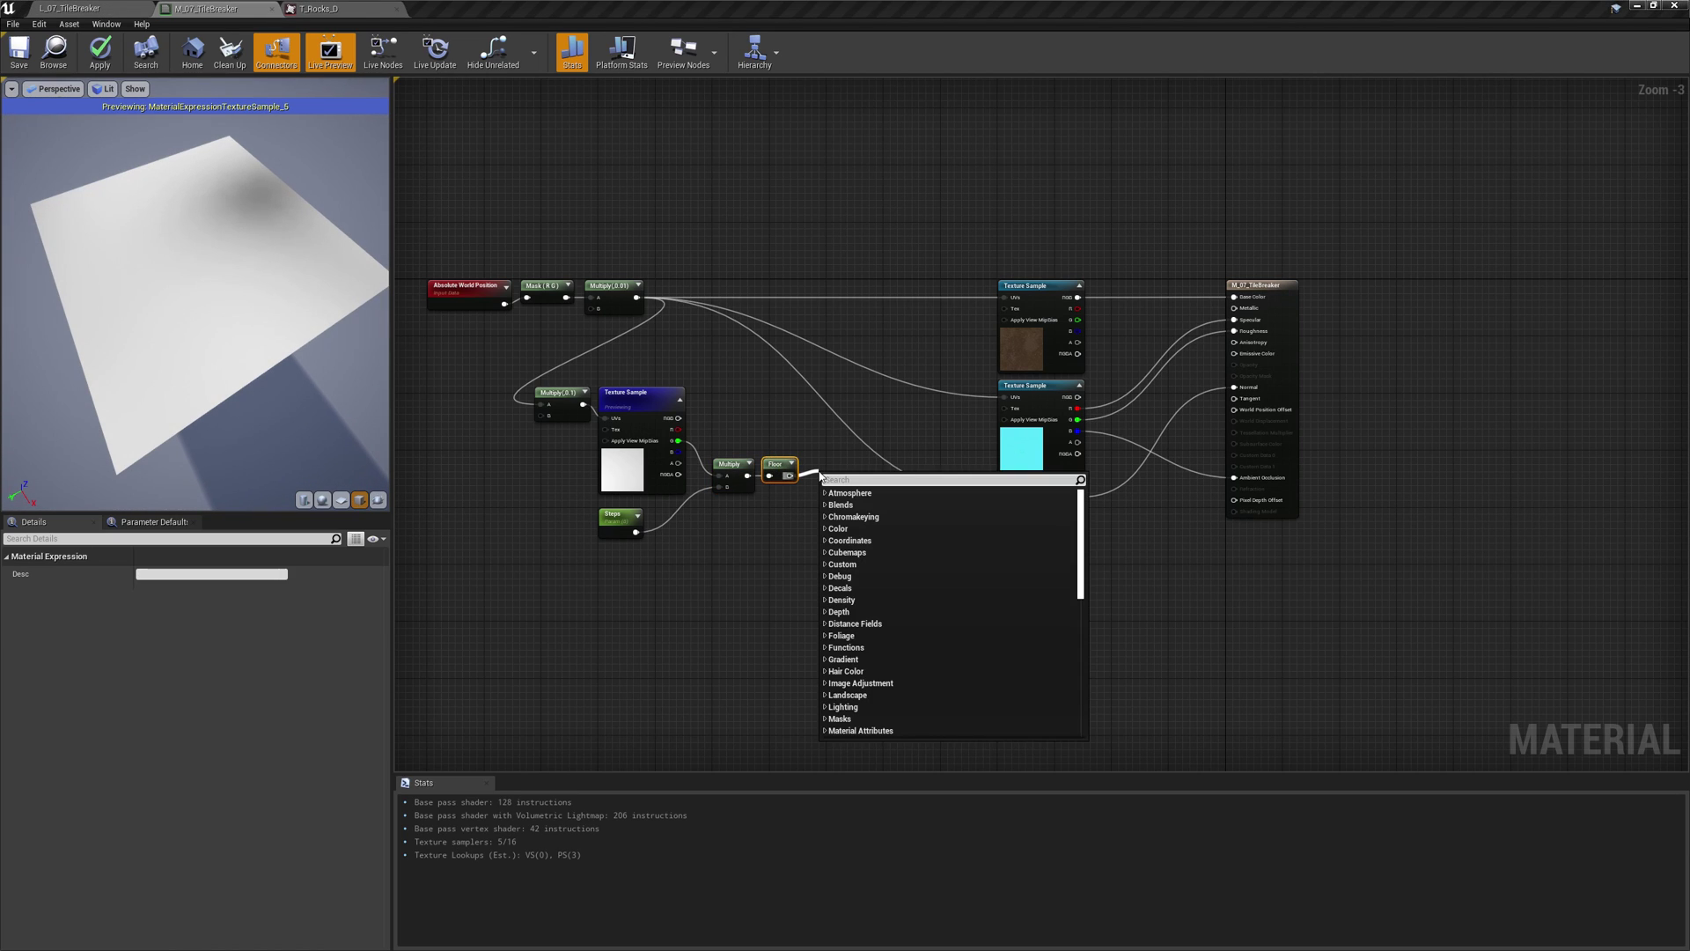
# Divide the floored value by Steps and preview the Divide output
pyautogui.write('divide')
pyautogui.press('Return')
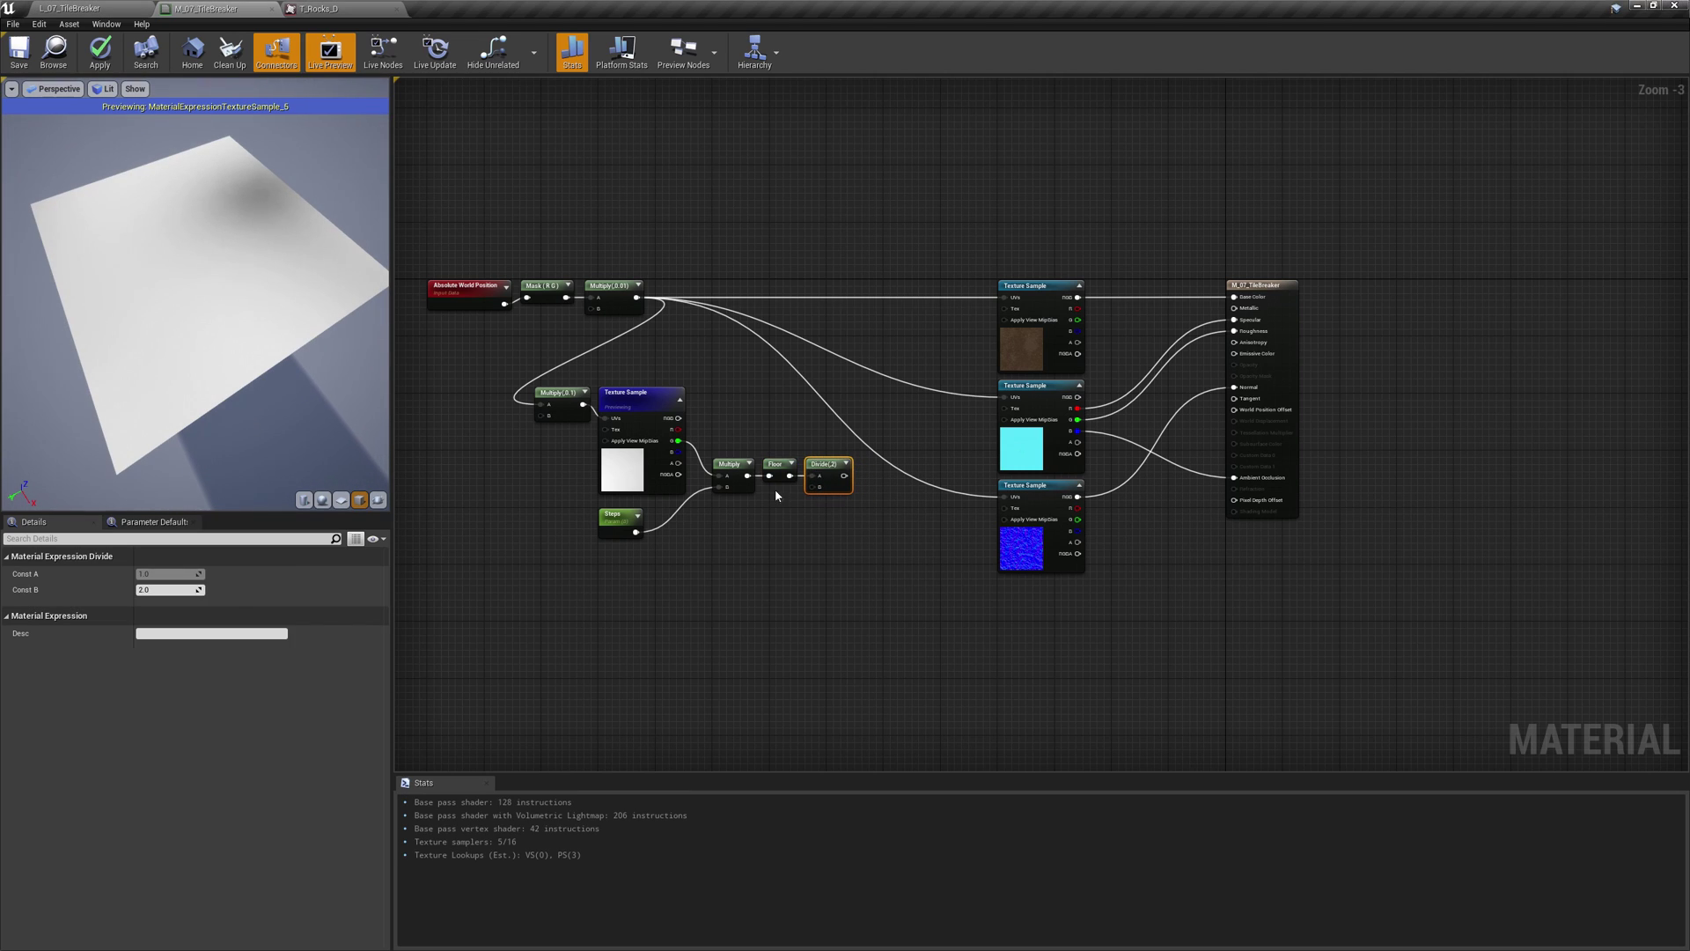
pyautogui.moveTo(635, 532); pyautogui.dragTo(815, 487)
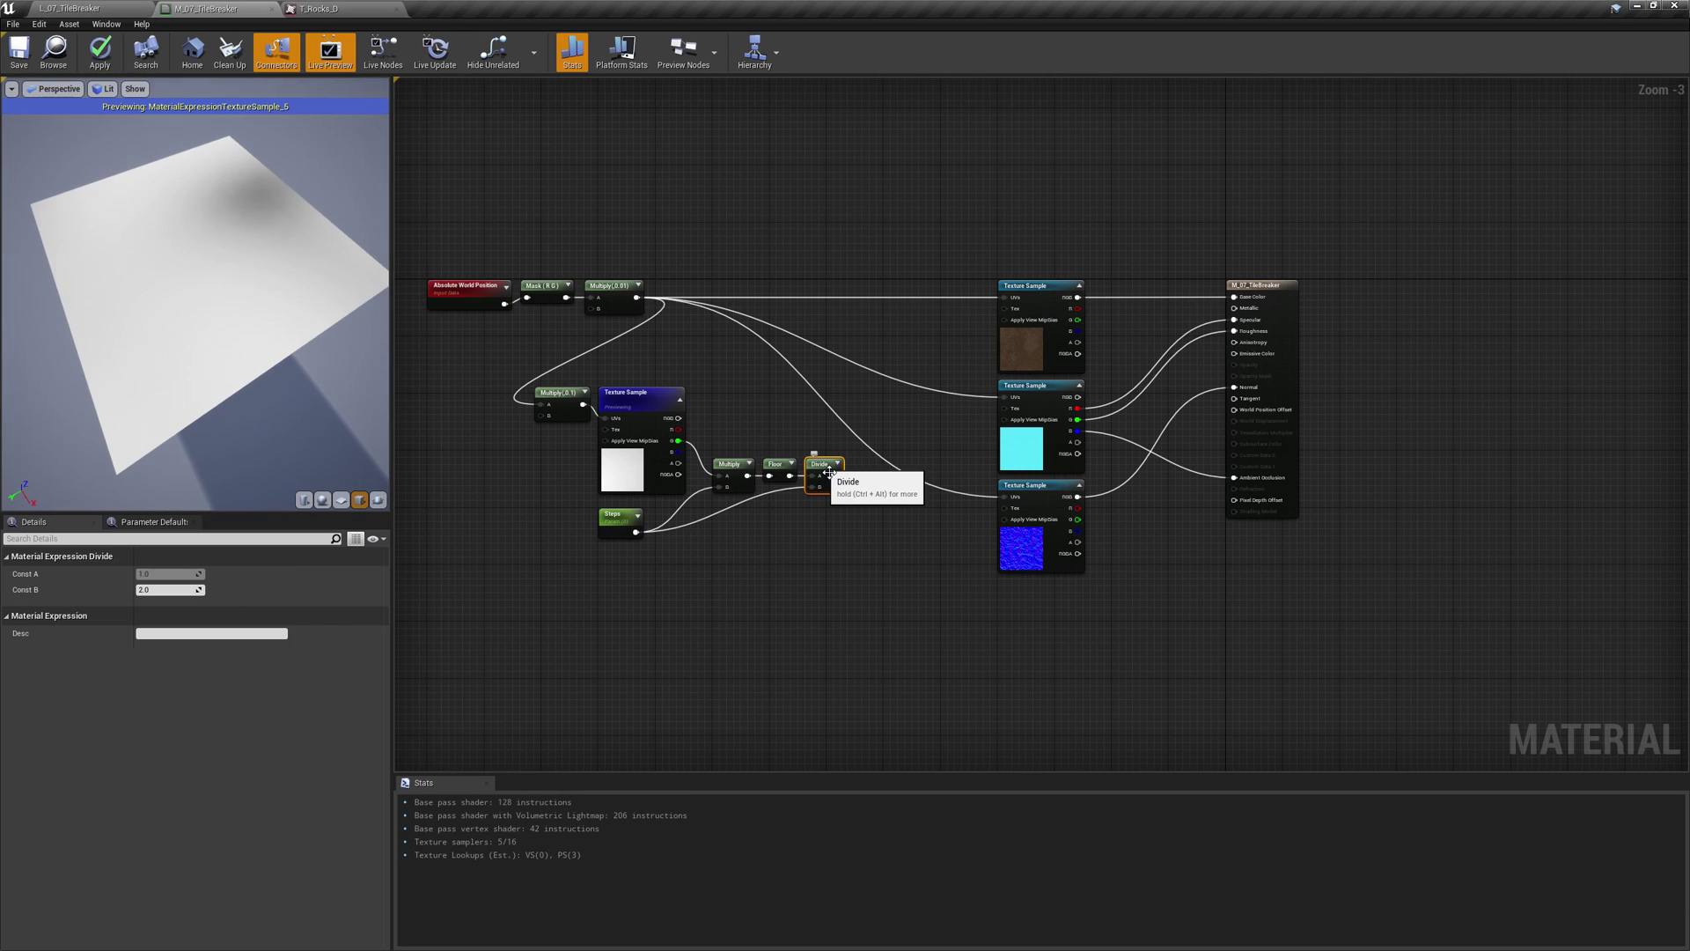
pyautogui.rightClick(829, 472)
pyautogui.click(842, 518)
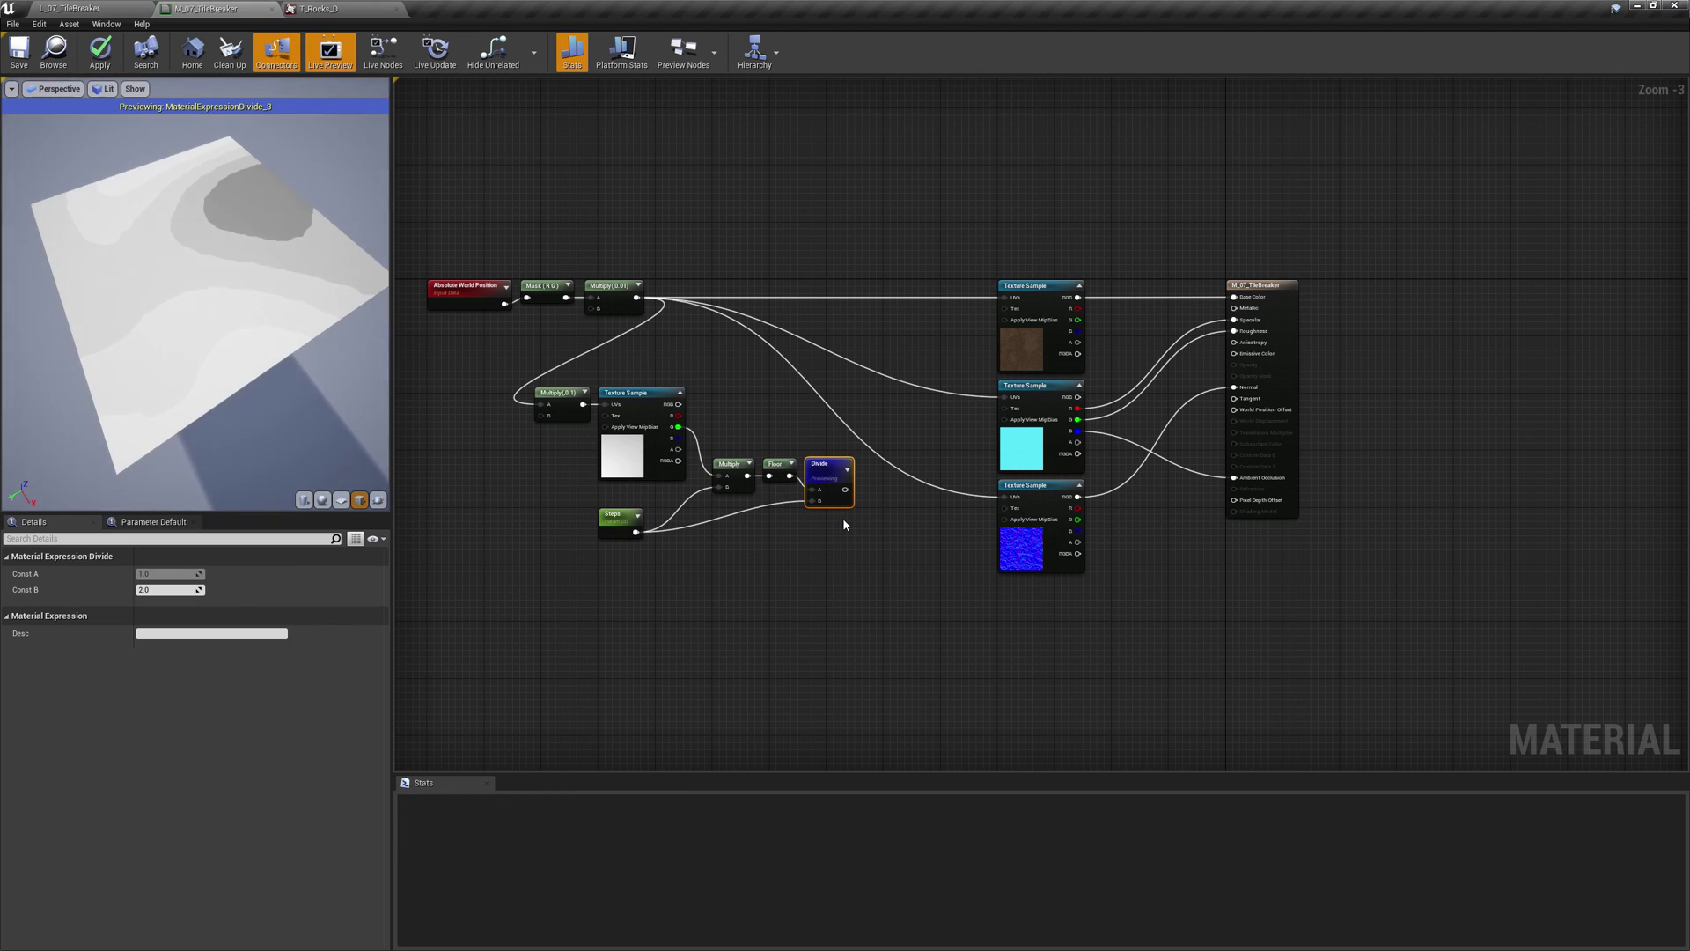
# Try Steps values 7, 5, 4, 11 and 20, settling on 7
pyautogui.click(633, 525)
pyautogui.click(201, 618)
pyautogui.write('7')
pyautogui.press('Return')
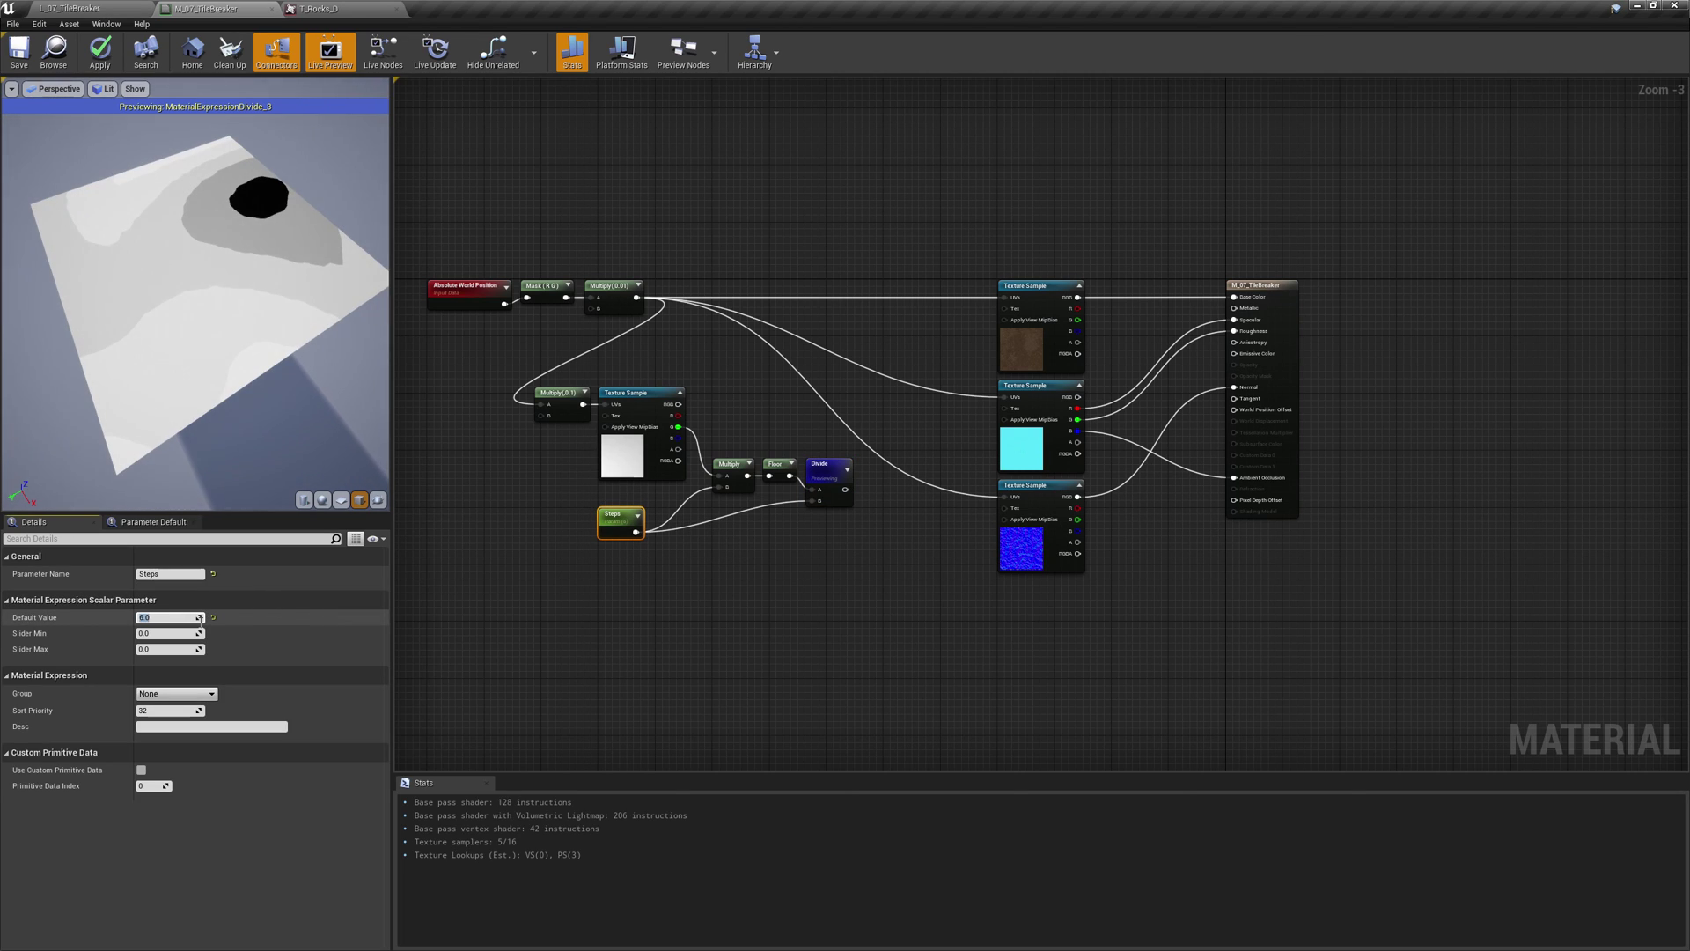
pyautogui.write('5')
pyautogui.press('Return')
pyautogui.write('4')
pyautogui.press('Return')
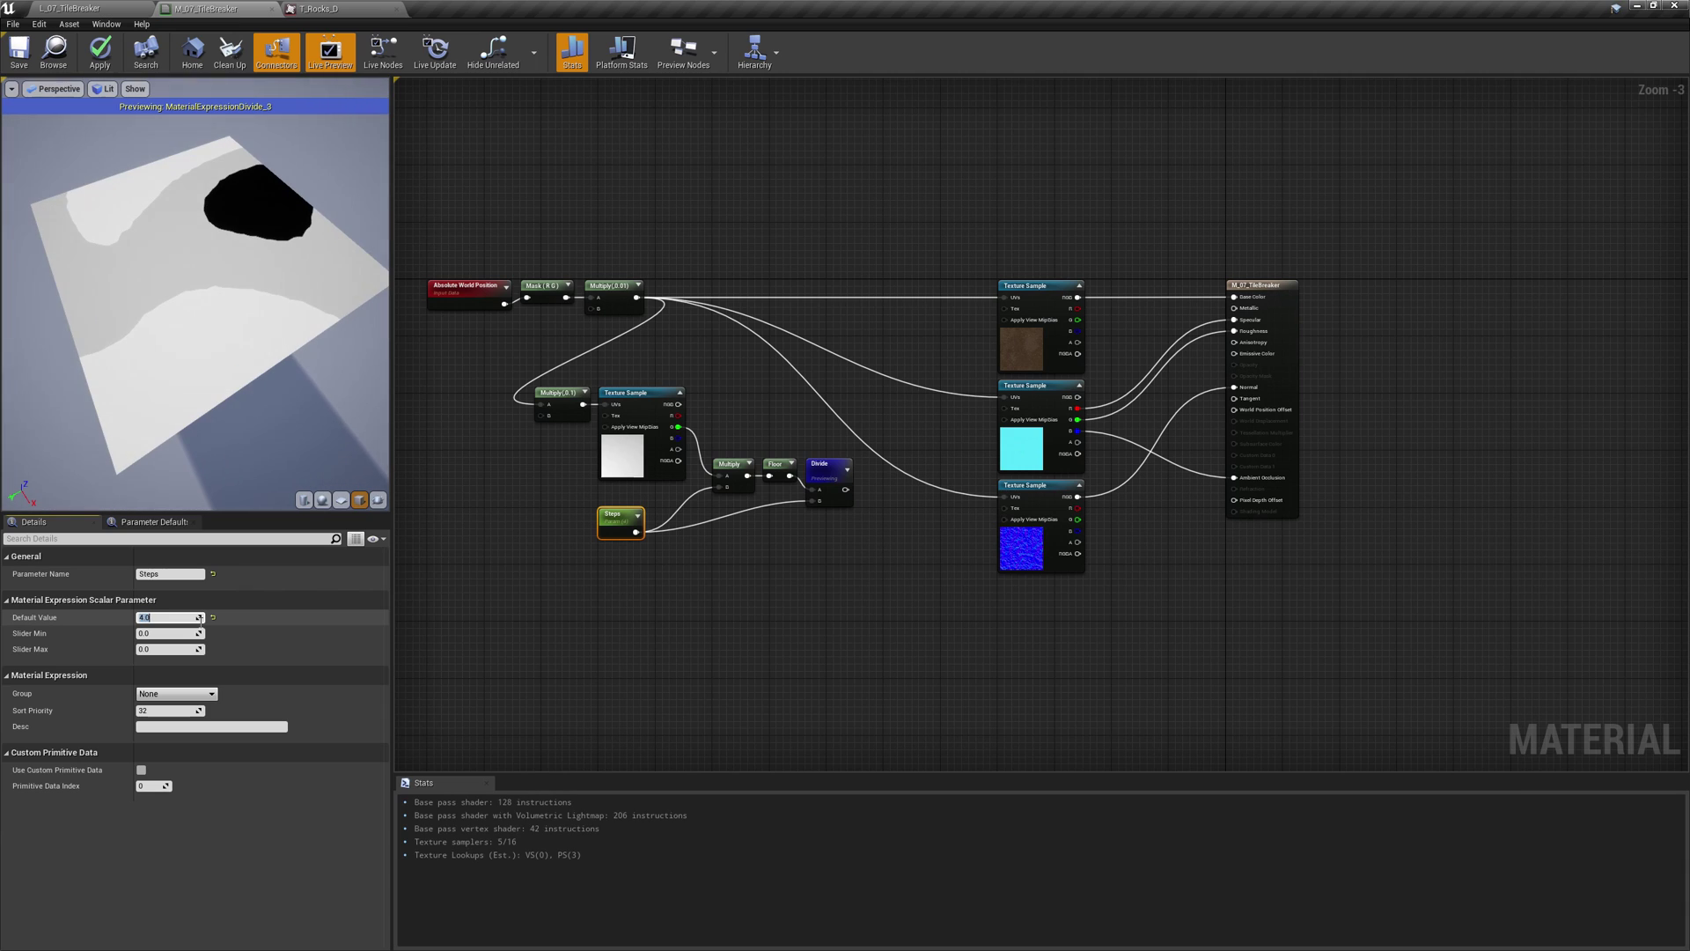
pyautogui.scroll(-1, 200, 618)
pyautogui.write('11')
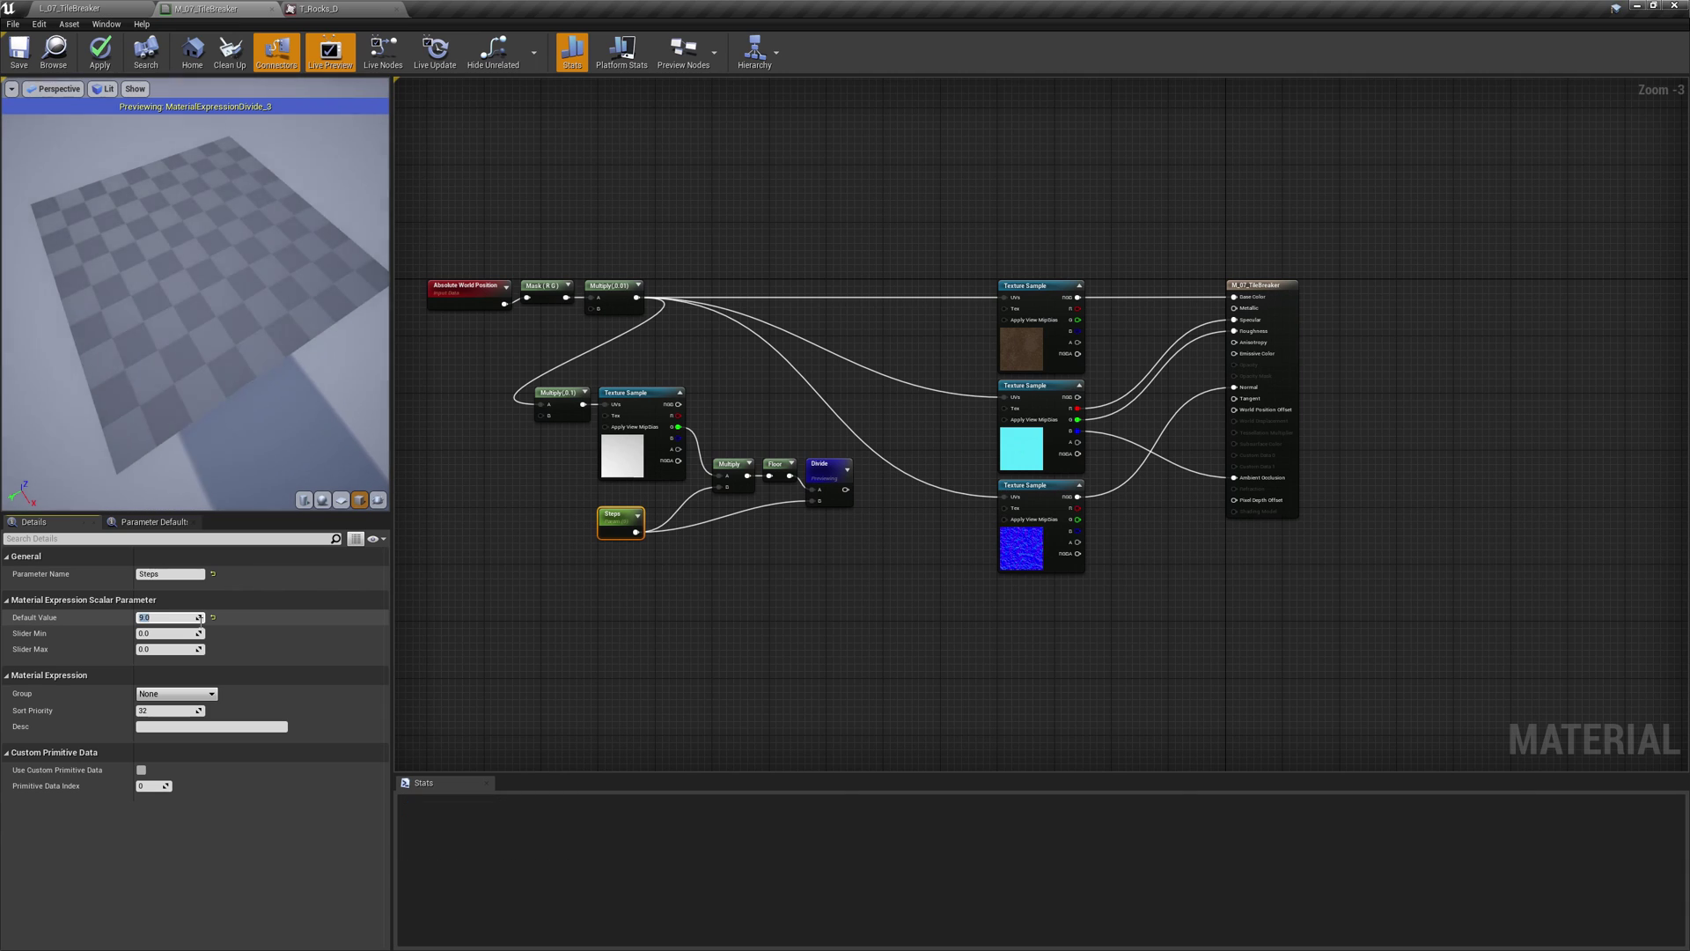
pyautogui.press('Return')
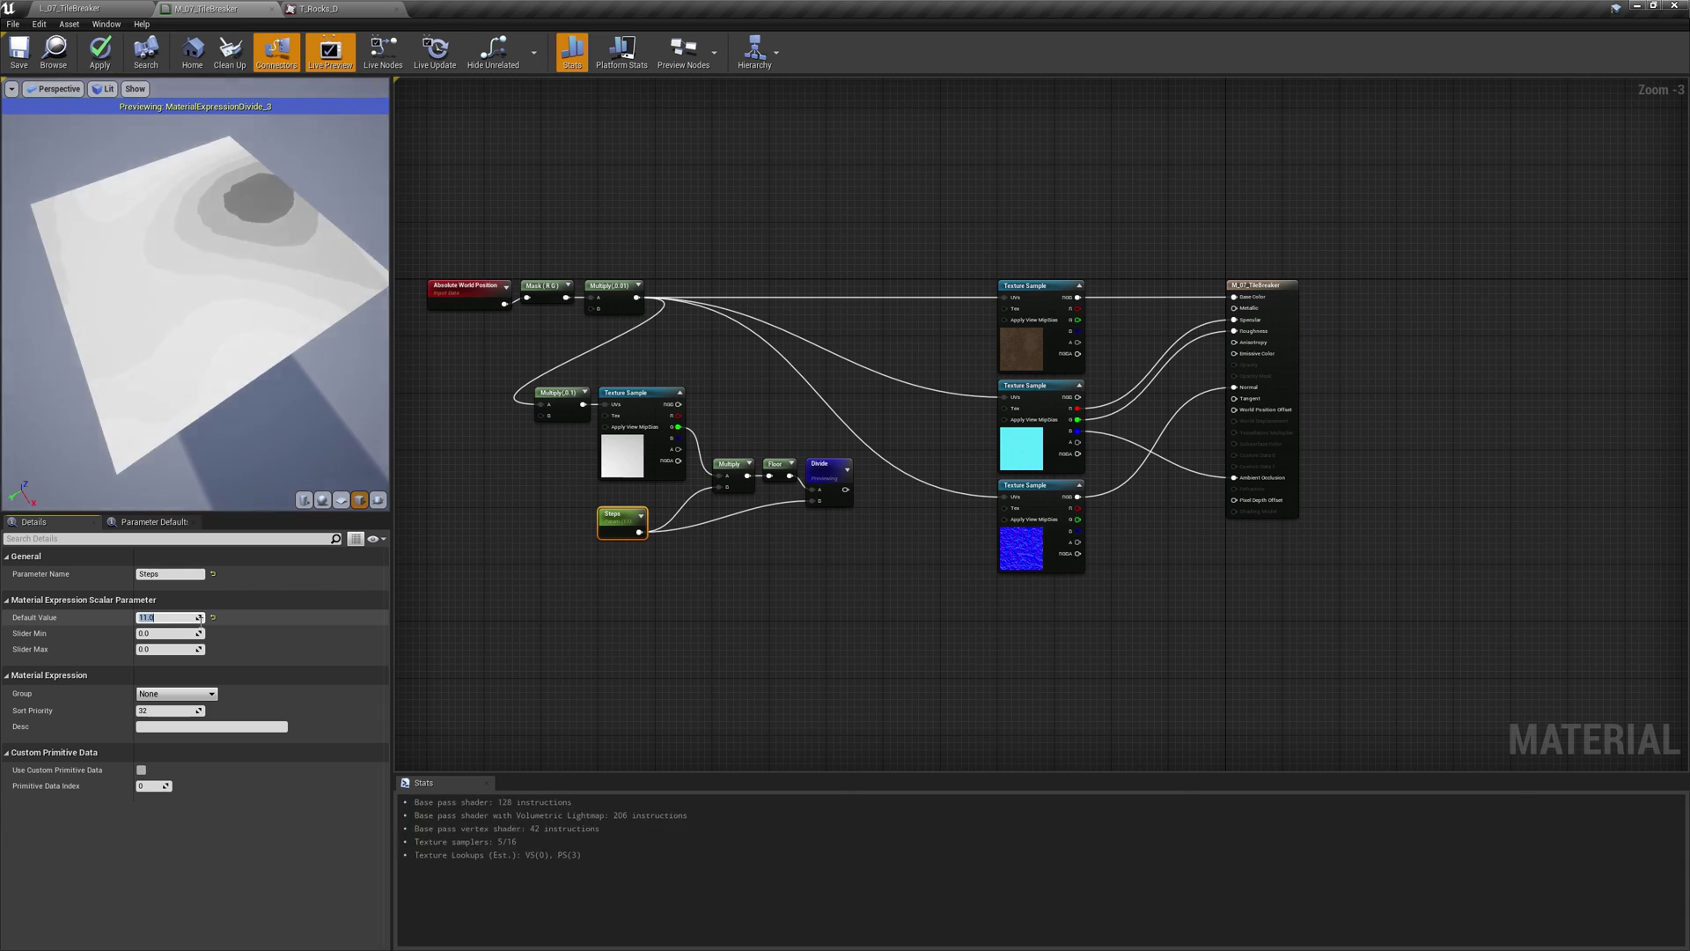
pyautogui.write('20')
pyautogui.press('Return')
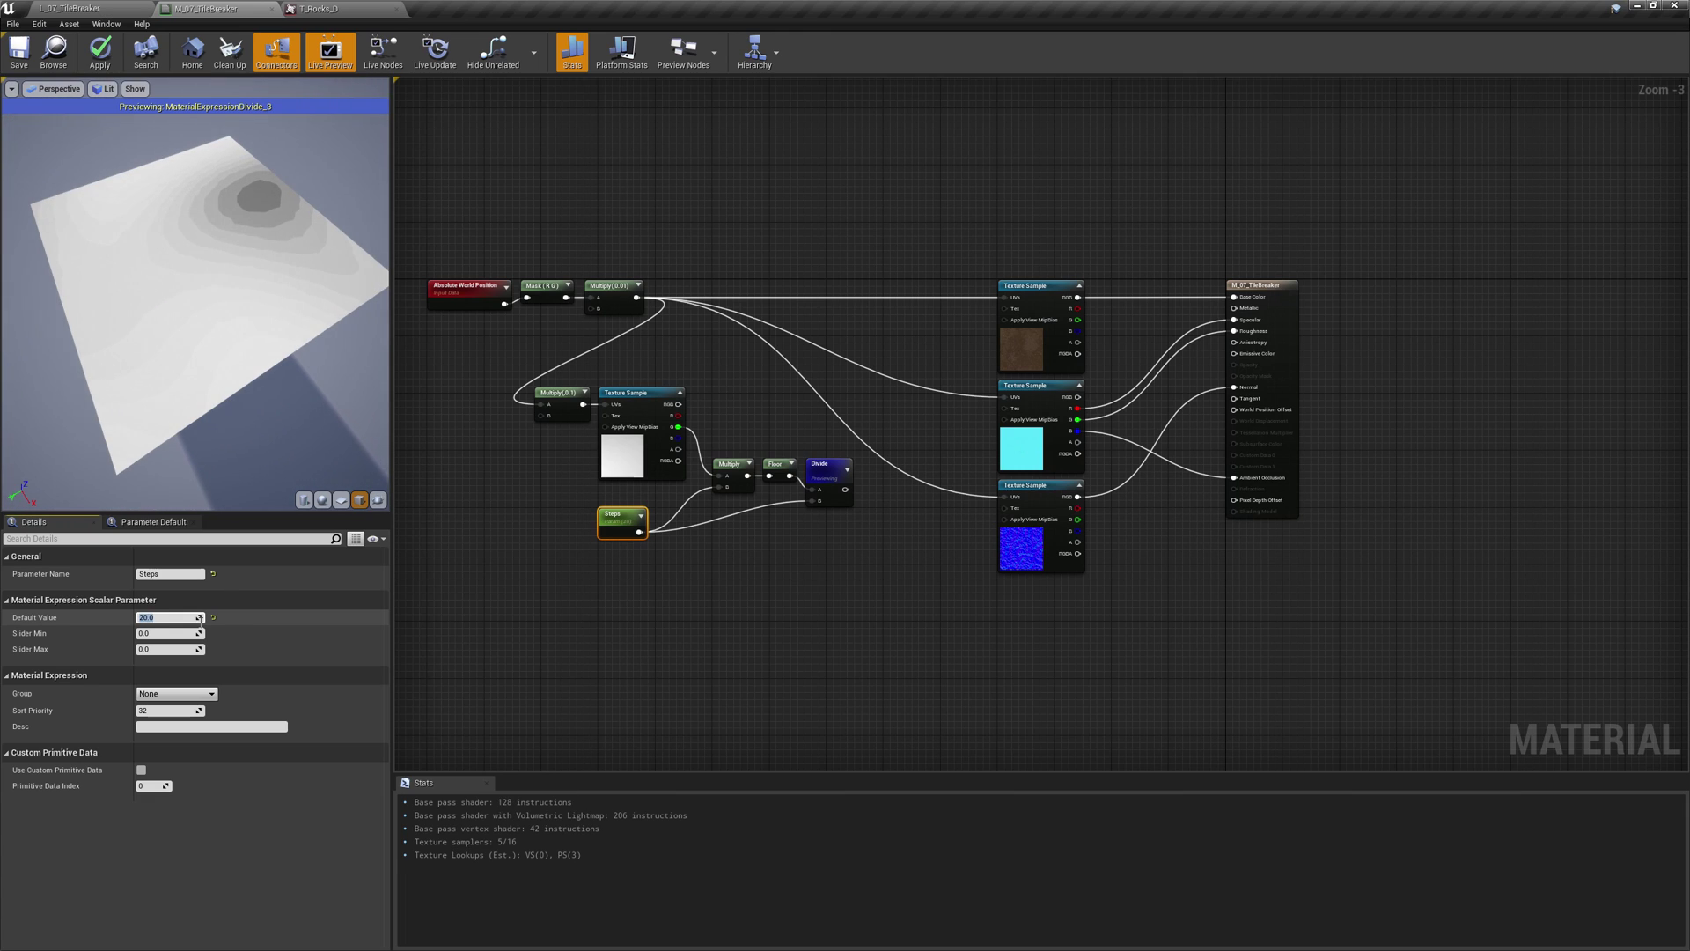
pyautogui.write('7')
pyautogui.press('Return')
pyautogui.click(799, 560)
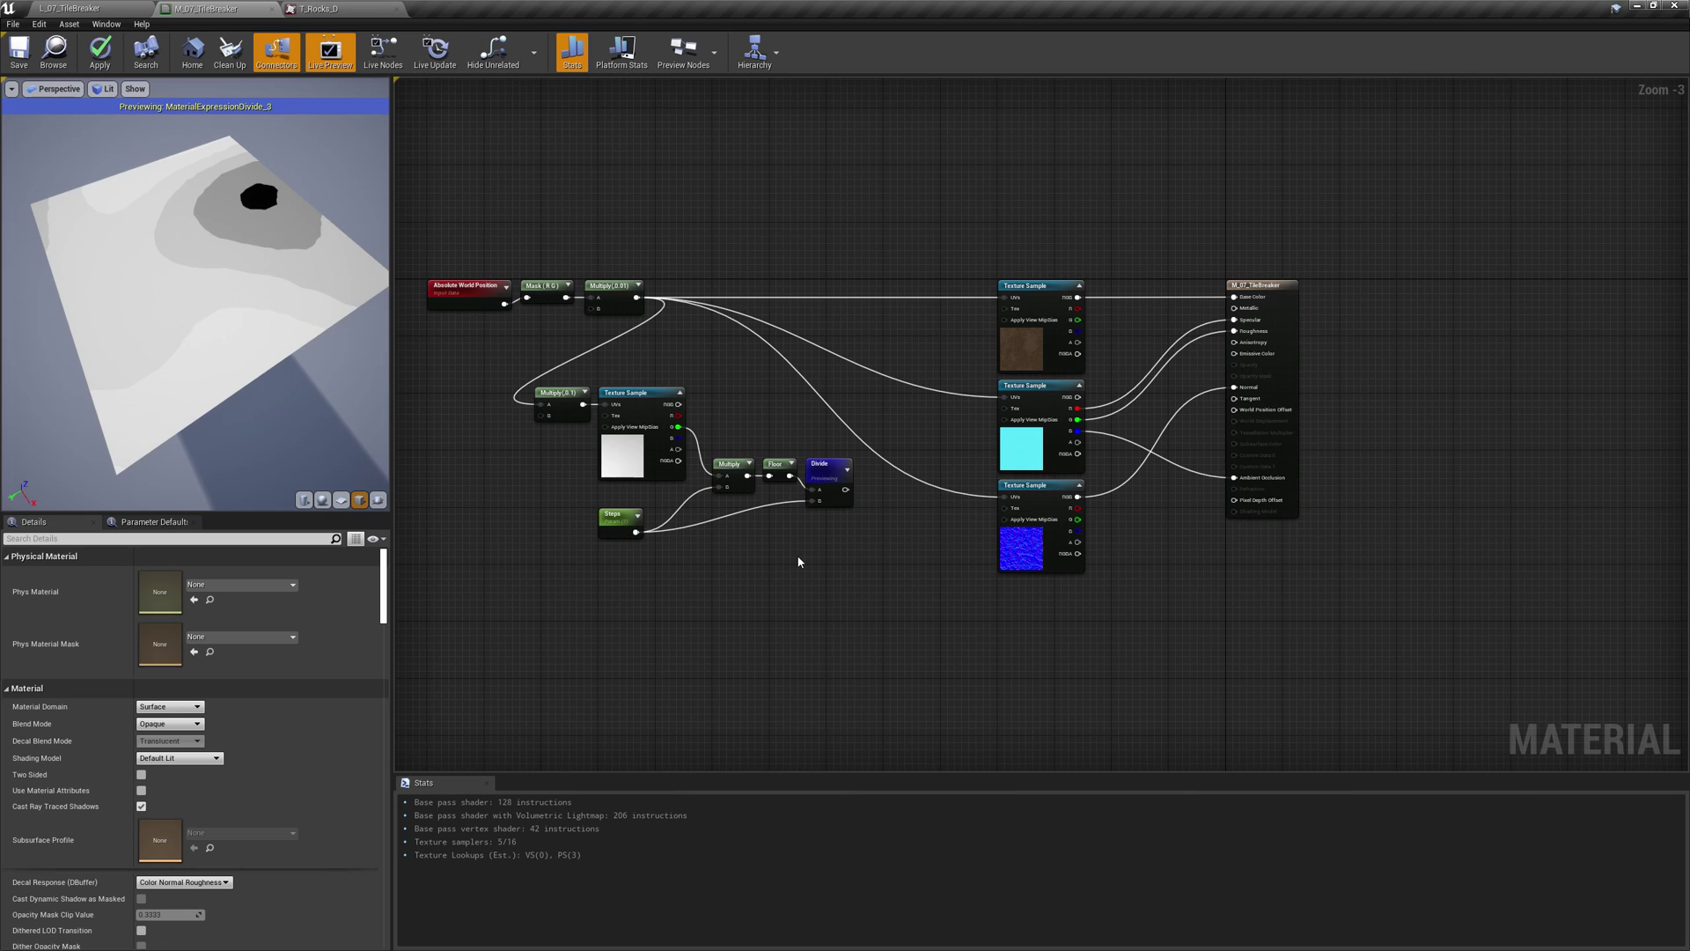
# Take the floored noise through Fmod with a Constant 2 in B and preview the bands
pyautogui.rightClick(816, 531)
pyautogui.write('fmod')
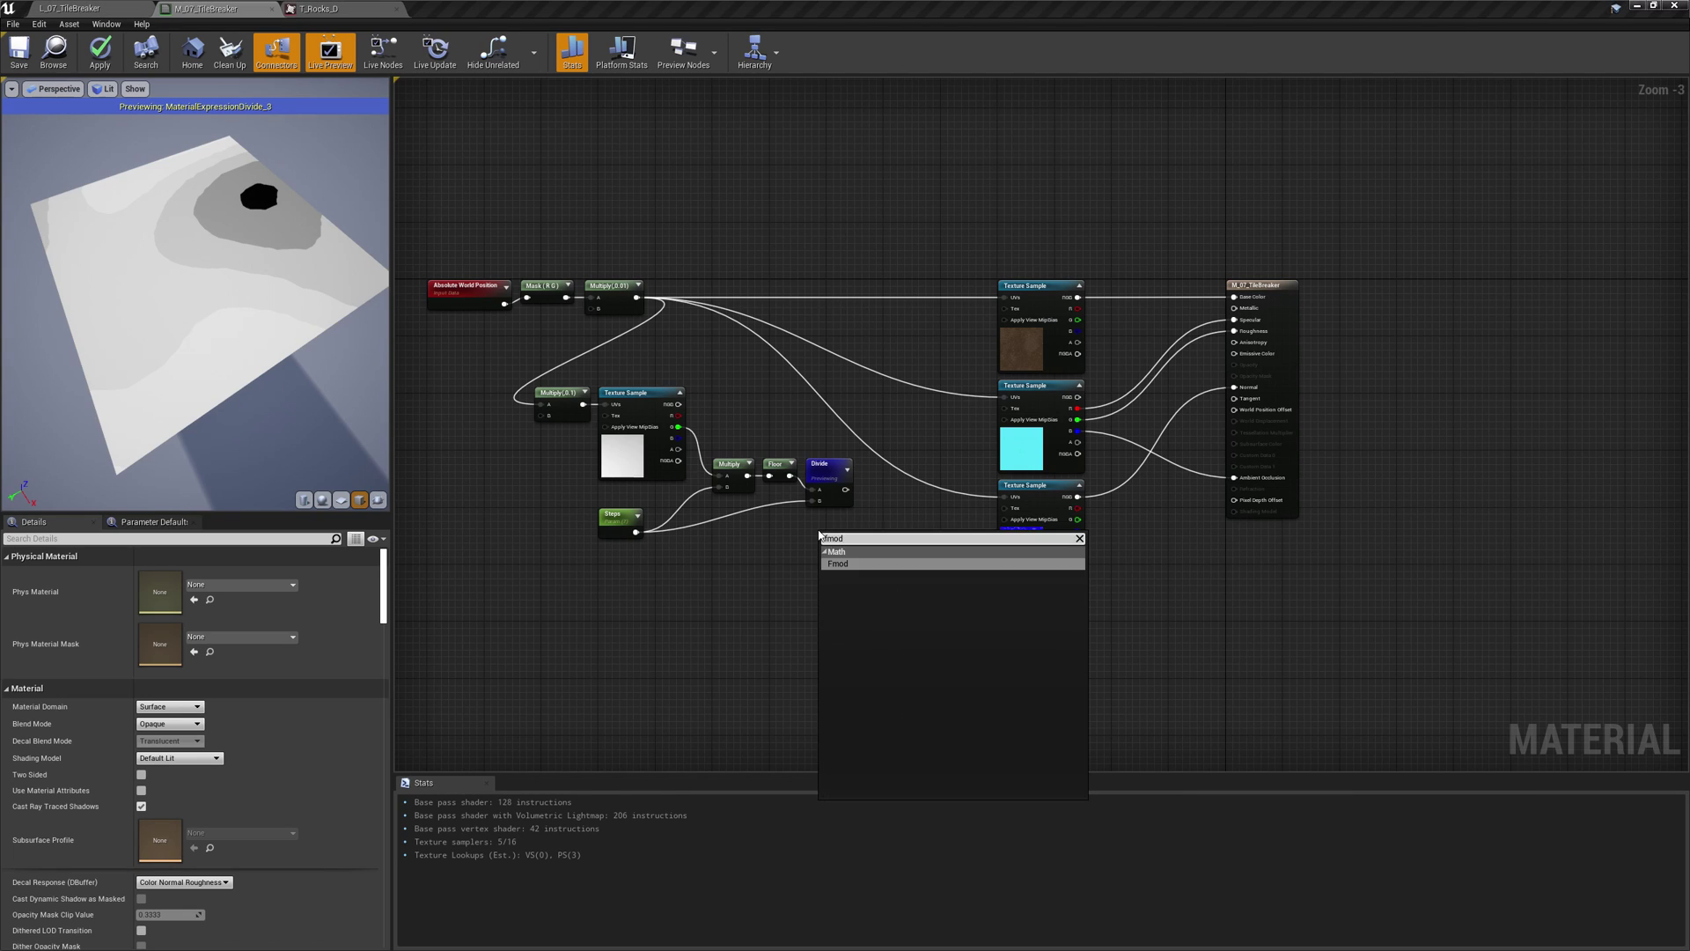
pyautogui.press('Return')
pyautogui.moveTo(791, 475); pyautogui.dragTo(828, 523)
pyautogui.click(769, 542)
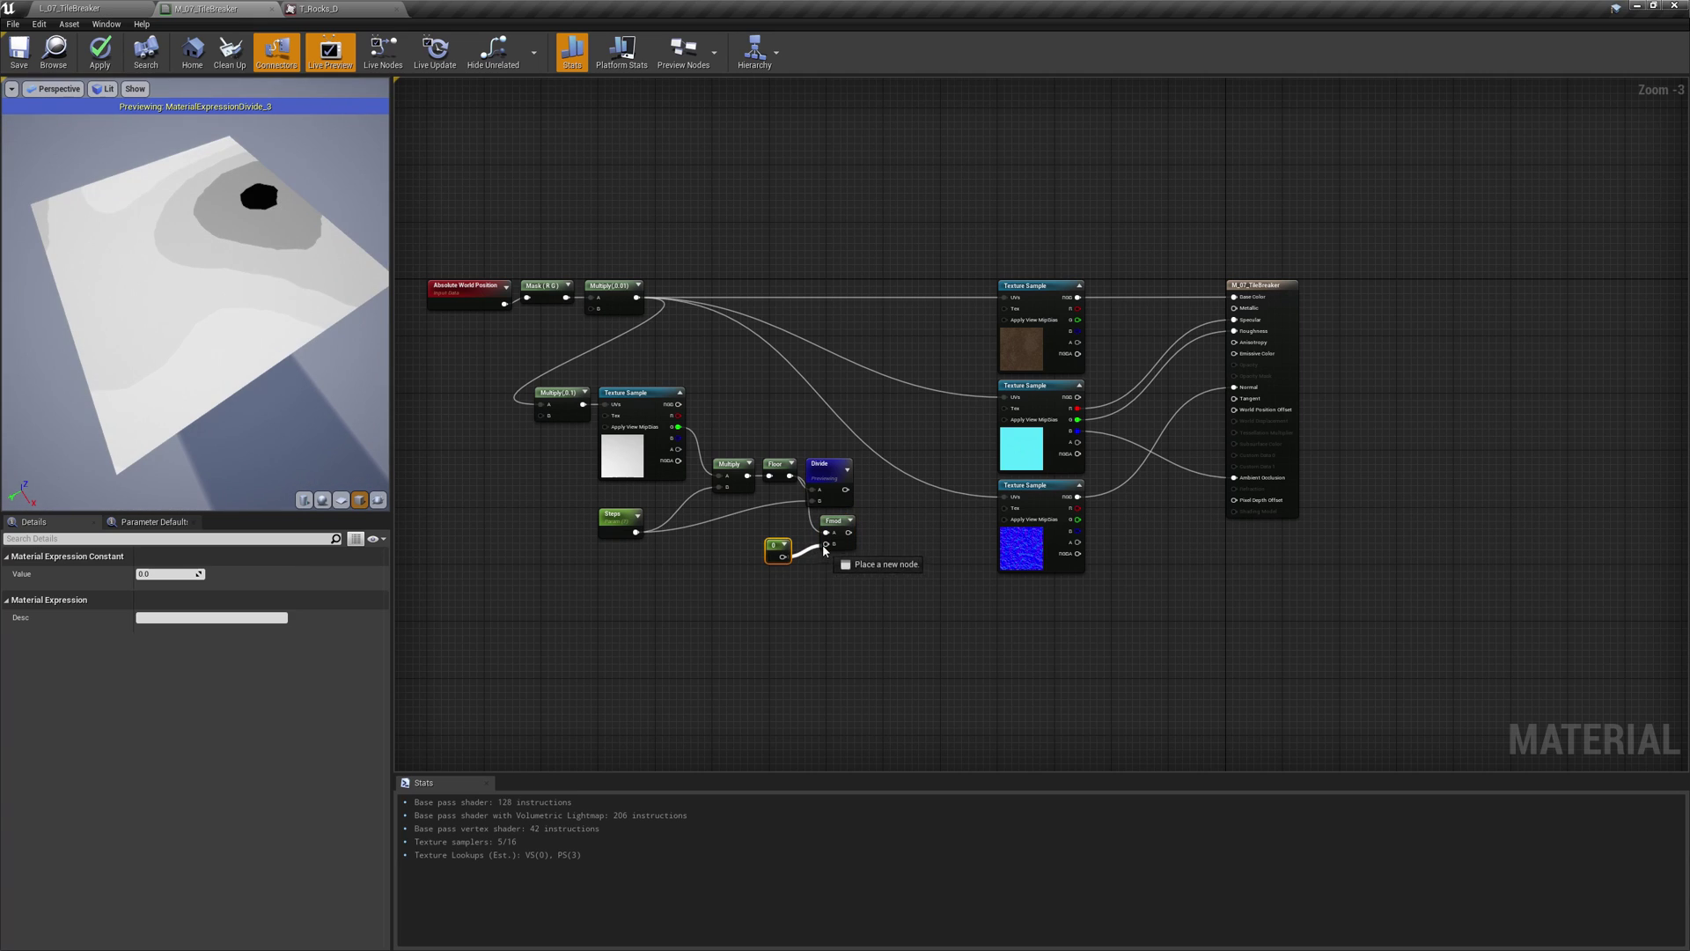
pyautogui.moveTo(786, 556); pyautogui.dragTo(804, 554)
pyautogui.click(175, 575)
pyautogui.write('2')
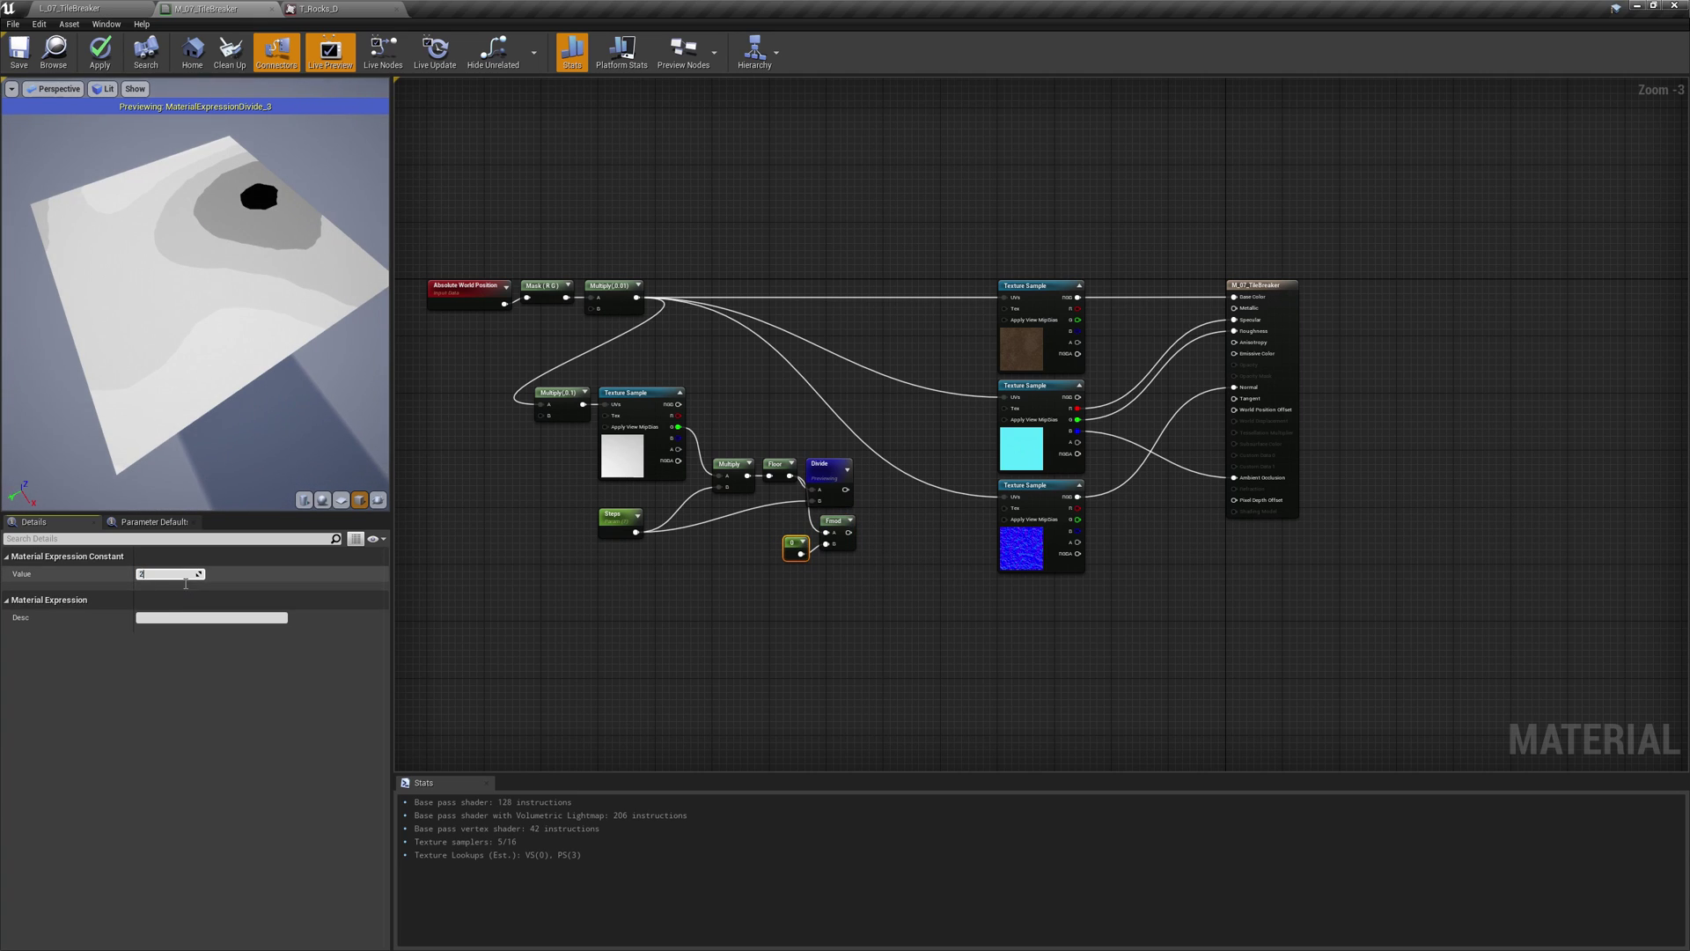
pyautogui.press('Return')
pyautogui.click(732, 589)
pyautogui.rightClick(838, 538)
pyautogui.click(858, 574)
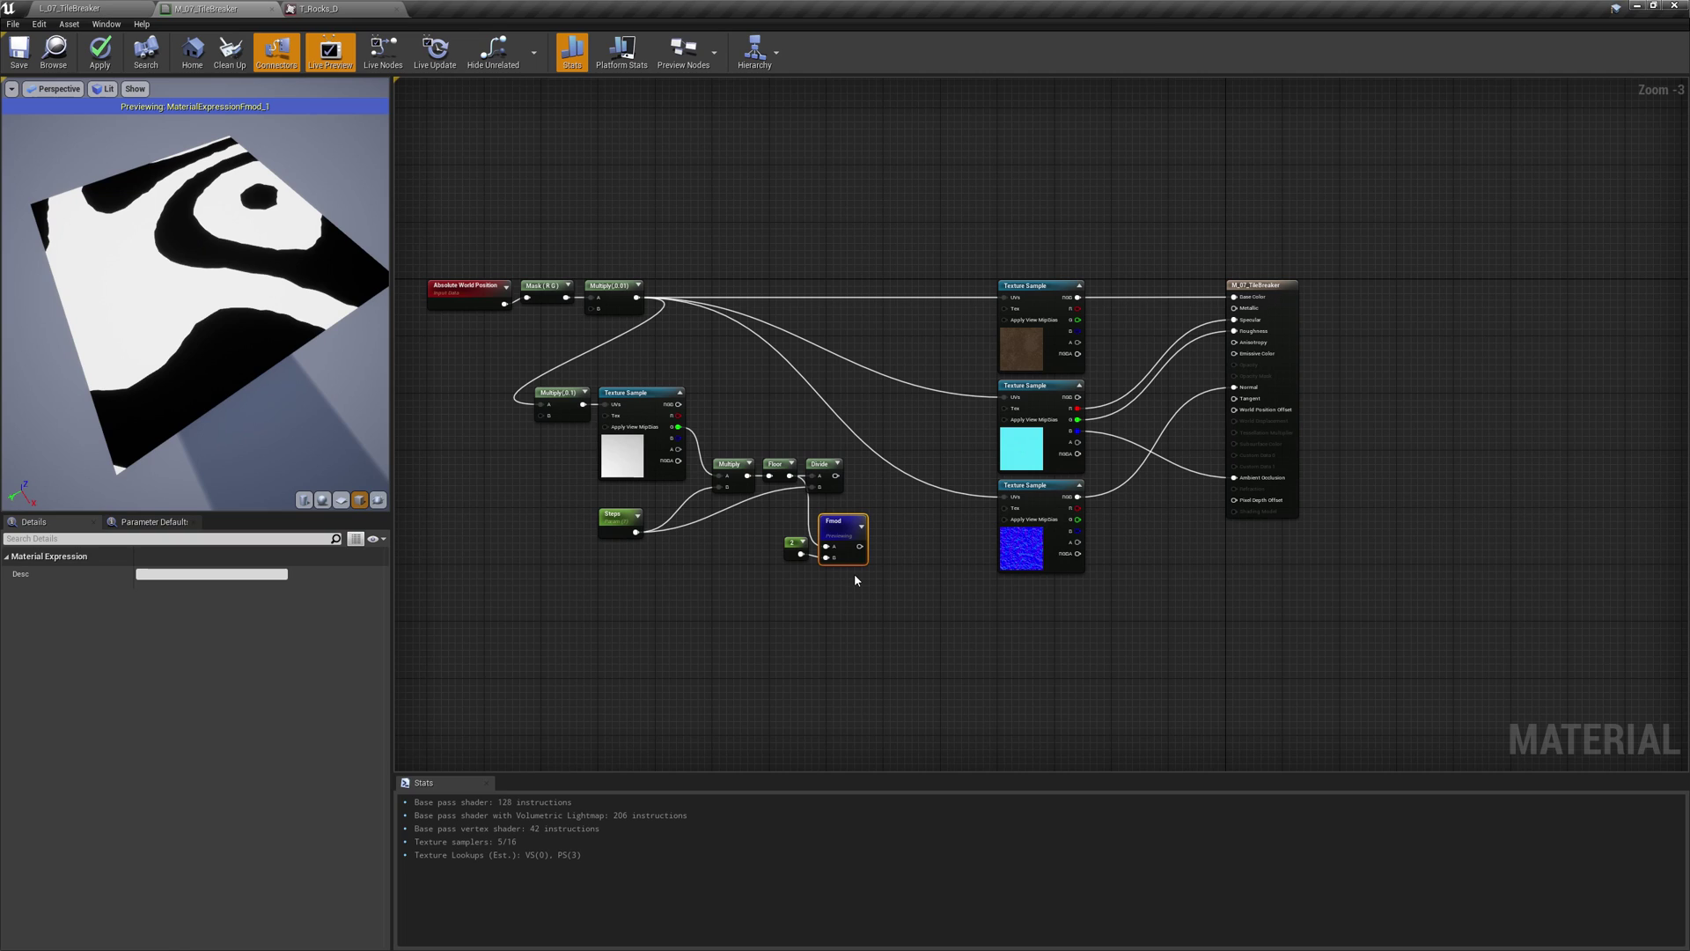
# Append the Fmod result with its OneMinus into an AppendVector and preview it
pyautogui.rightClick(918, 521)
pyautogui.write('append')
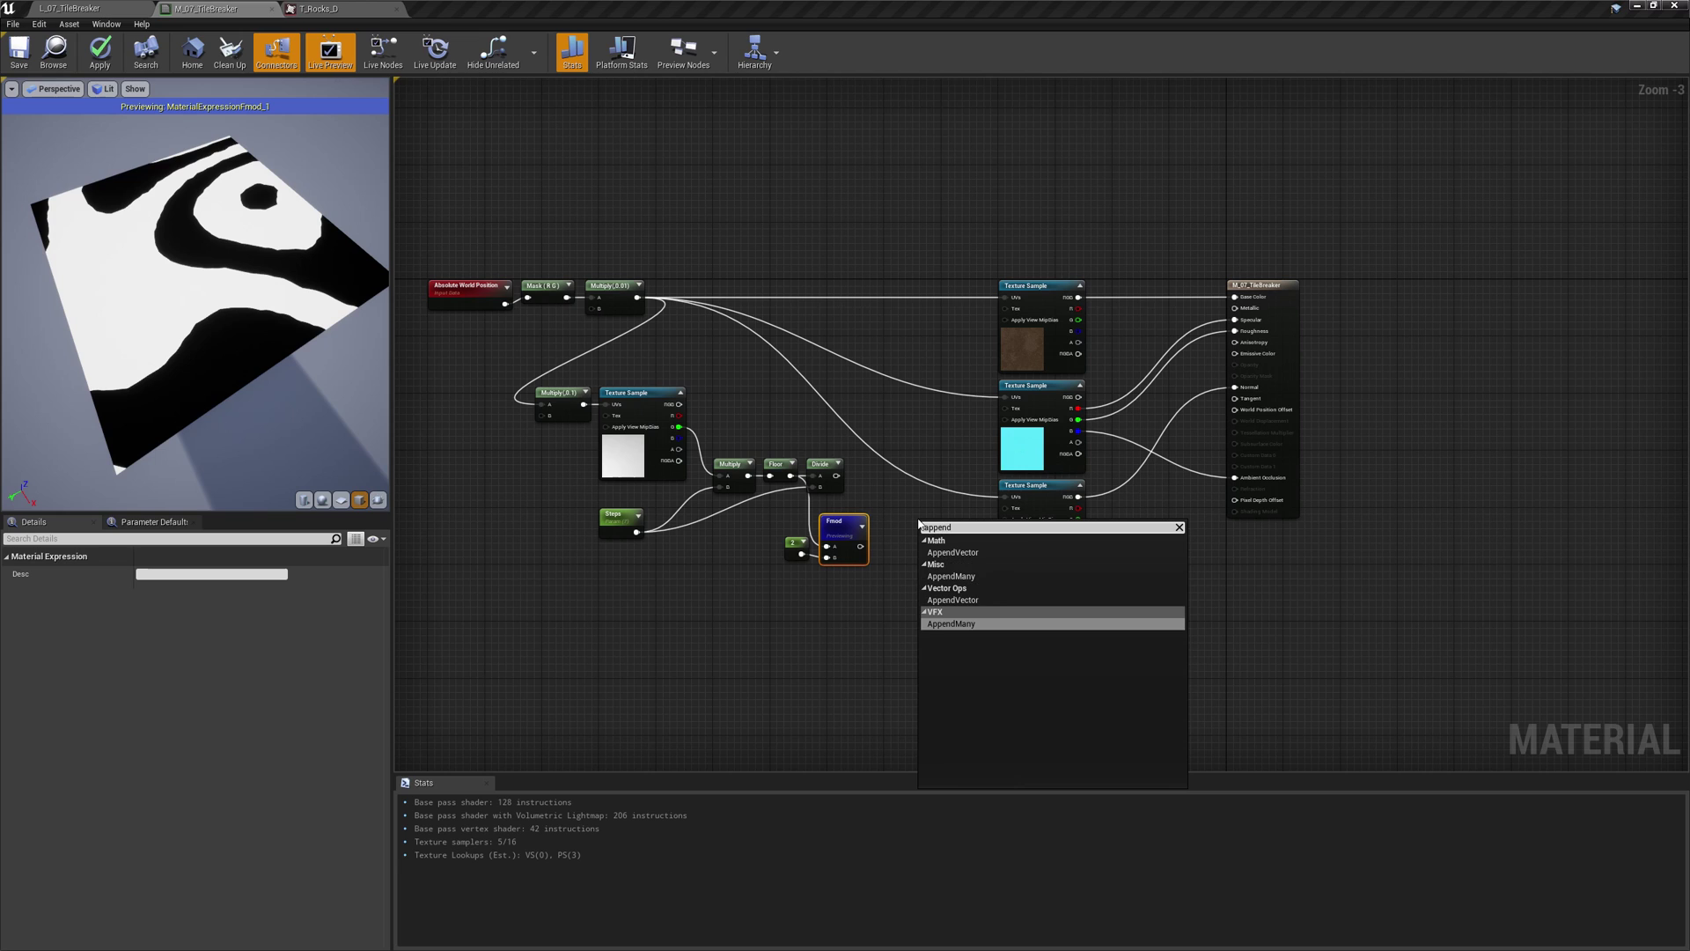
pyautogui.press('Up')
pyautogui.press('Return')
pyautogui.moveTo(861, 547); pyautogui.dragTo(924, 536)
pyautogui.click(885, 558)
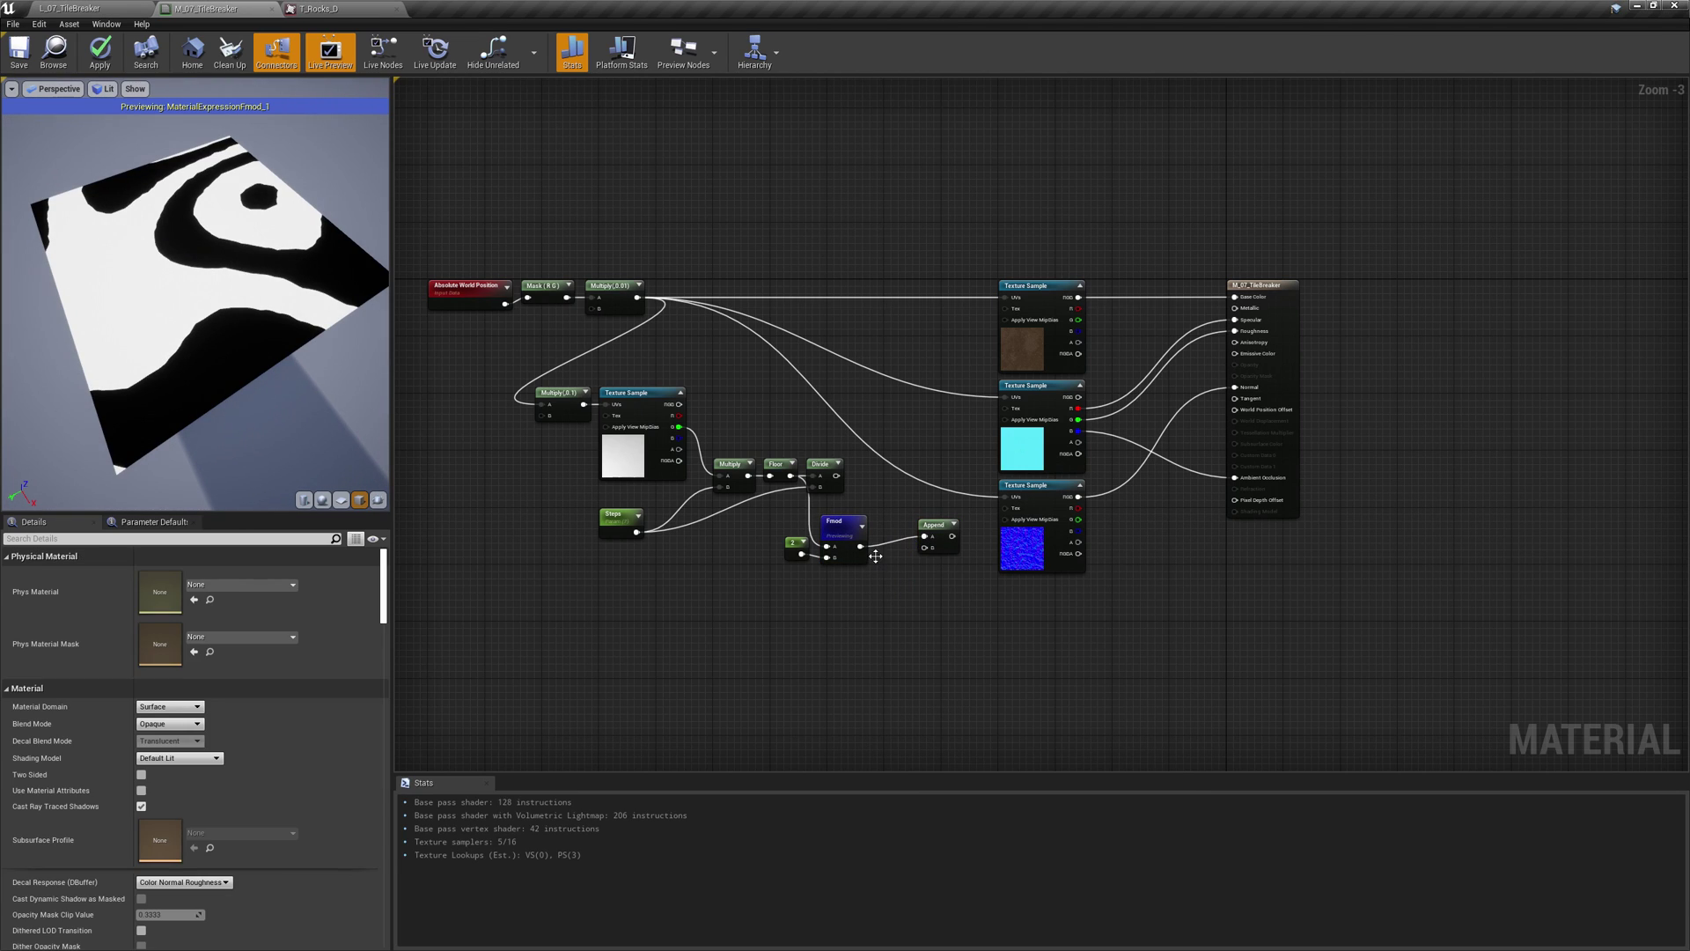
pyautogui.press('o')
pyautogui.click(888, 559)
pyautogui.moveTo(861, 546); pyautogui.dragTo(896, 555)
pyautogui.rightClick(938, 529)
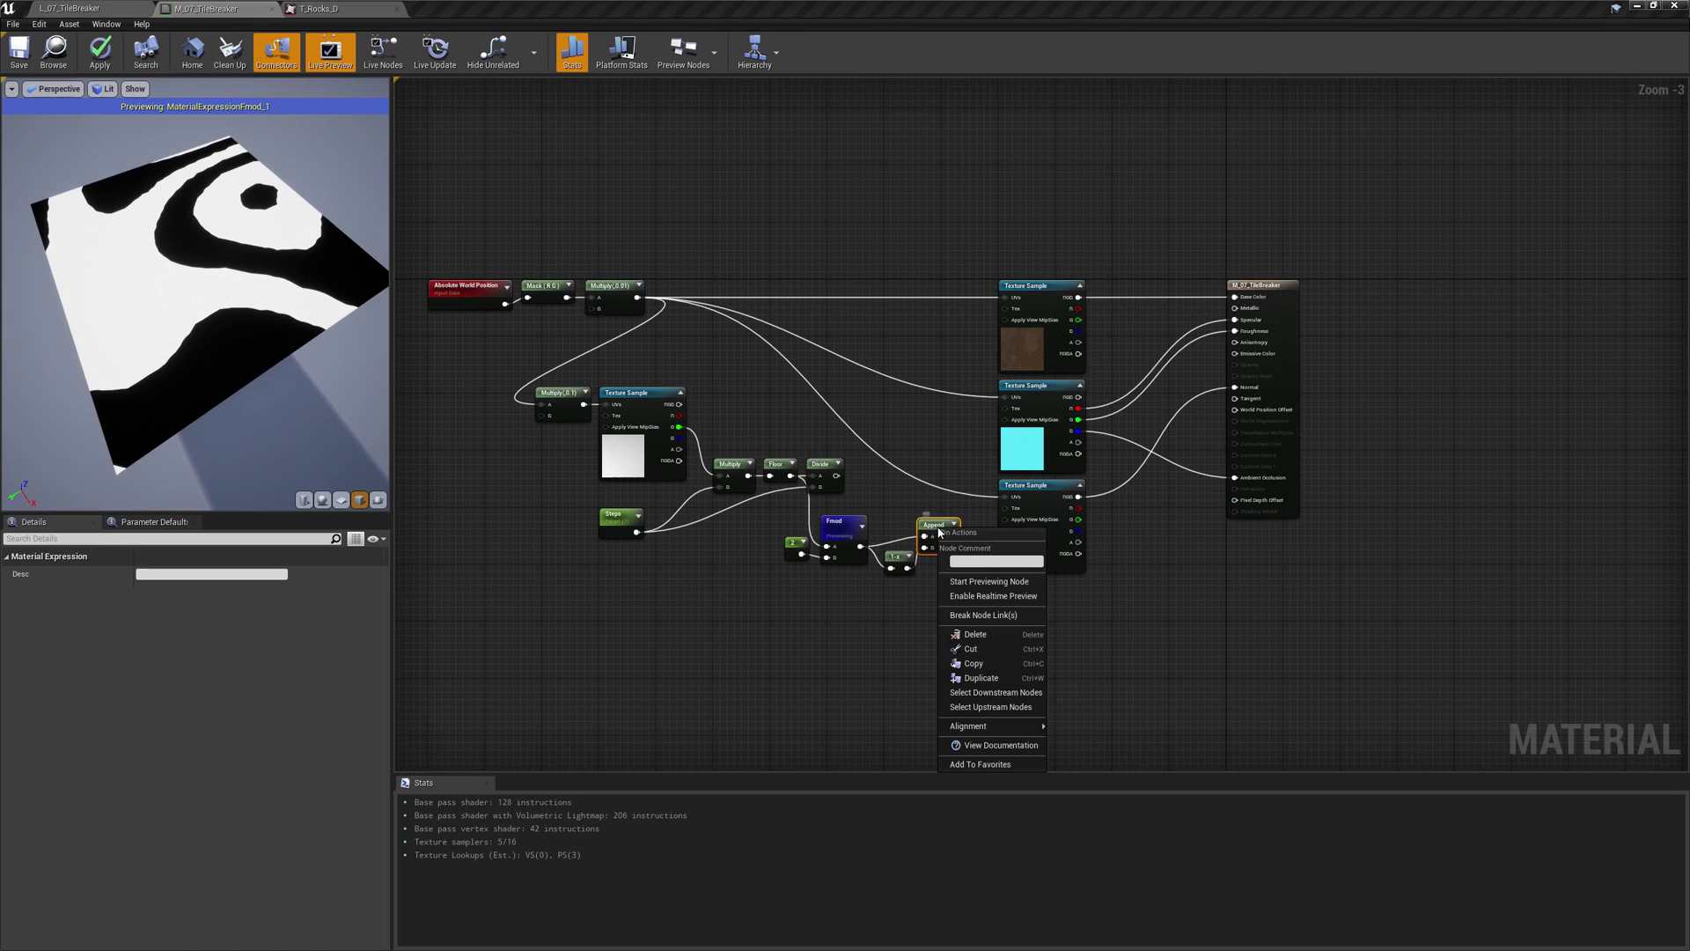
pyautogui.click(950, 580)
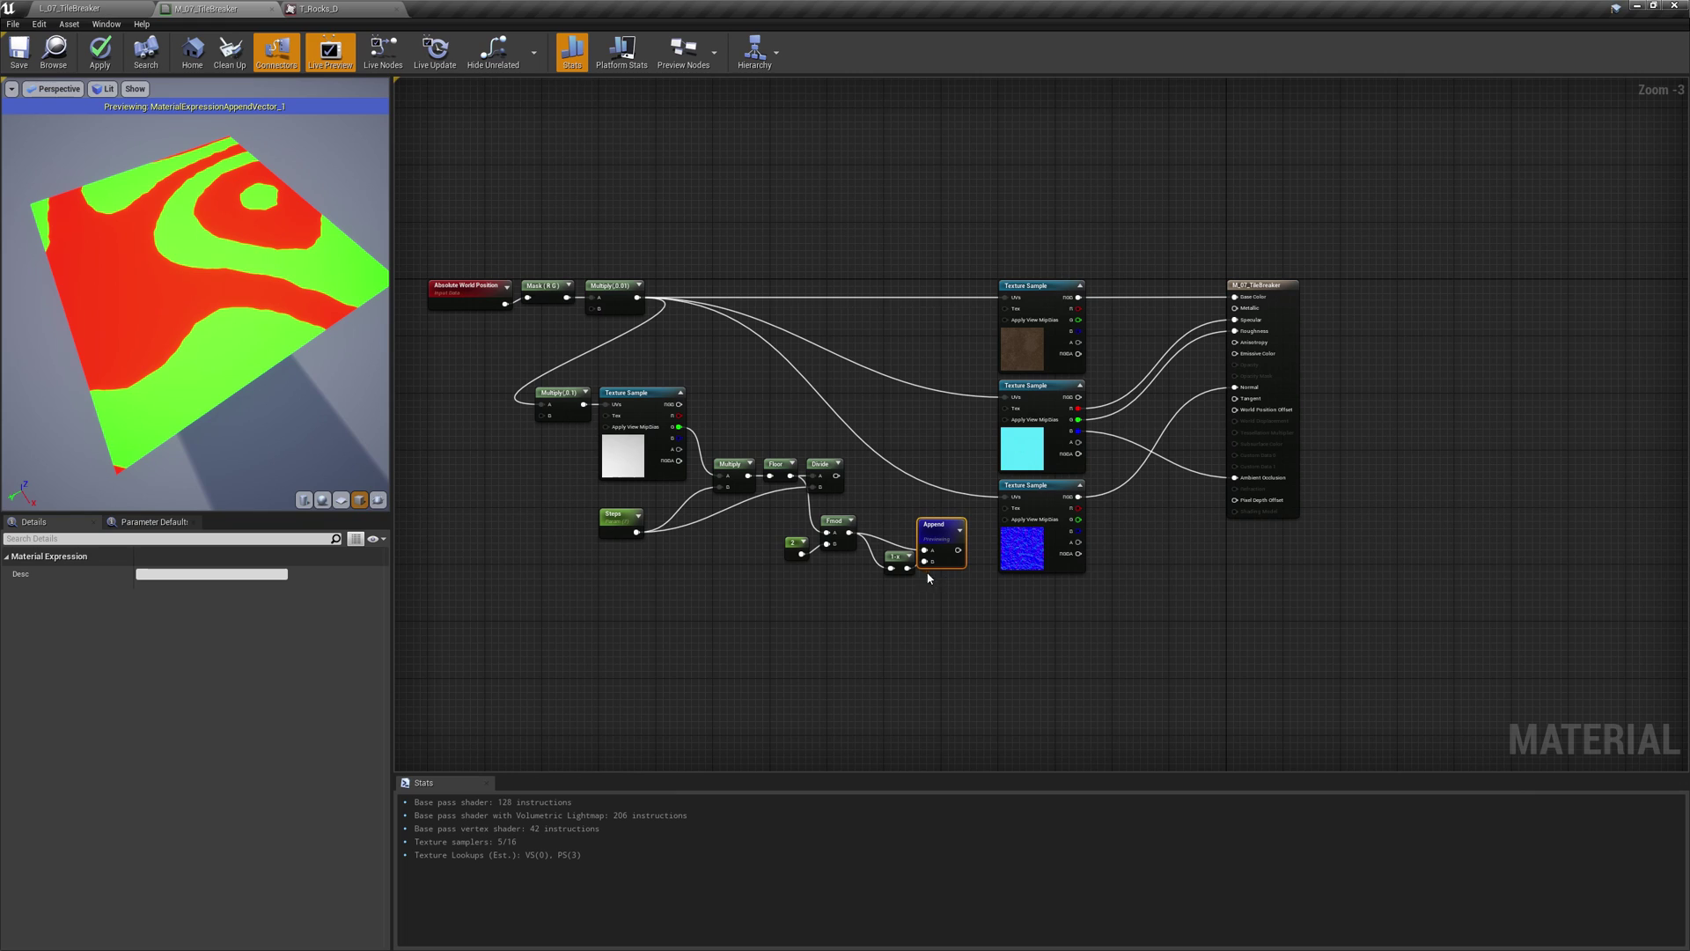
# Shift the offset node group and the lower node network further left
pyautogui.moveTo(895, 554); pyautogui.dragTo(788, 518)
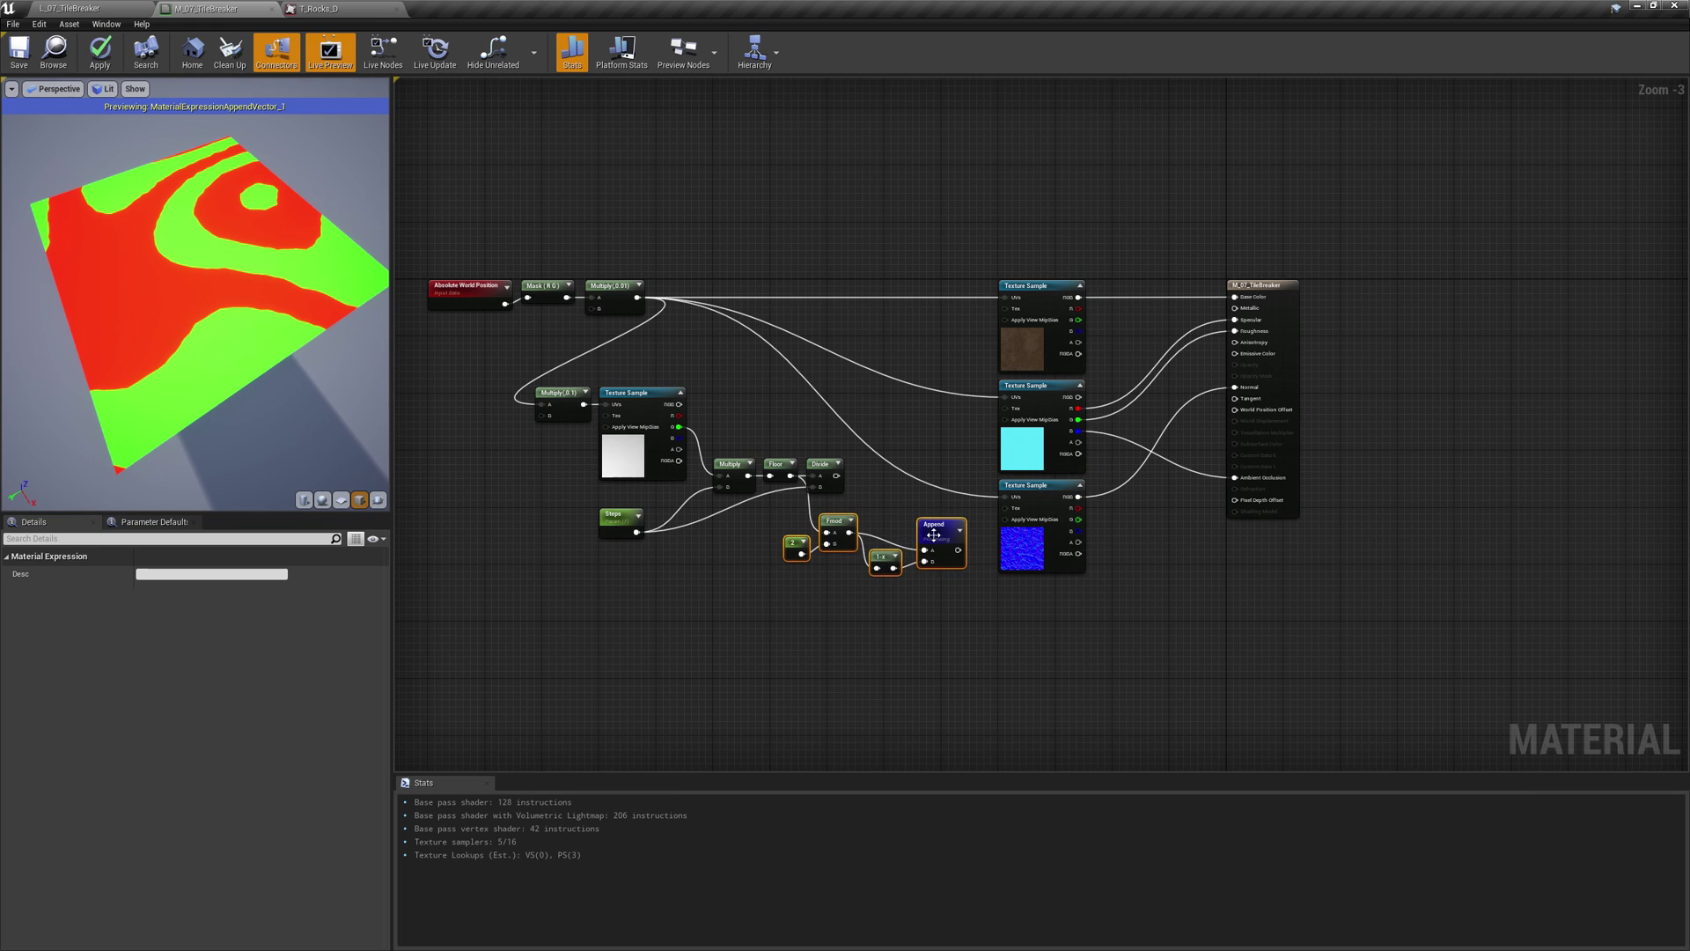
pyautogui.moveTo(933, 535); pyautogui.dragTo(866, 531)
pyautogui.moveTo(883, 601); pyautogui.dragTo(569, 401)
pyautogui.moveTo(862, 524); pyautogui.dragTo(749, 526)
pyautogui.click(805, 490)
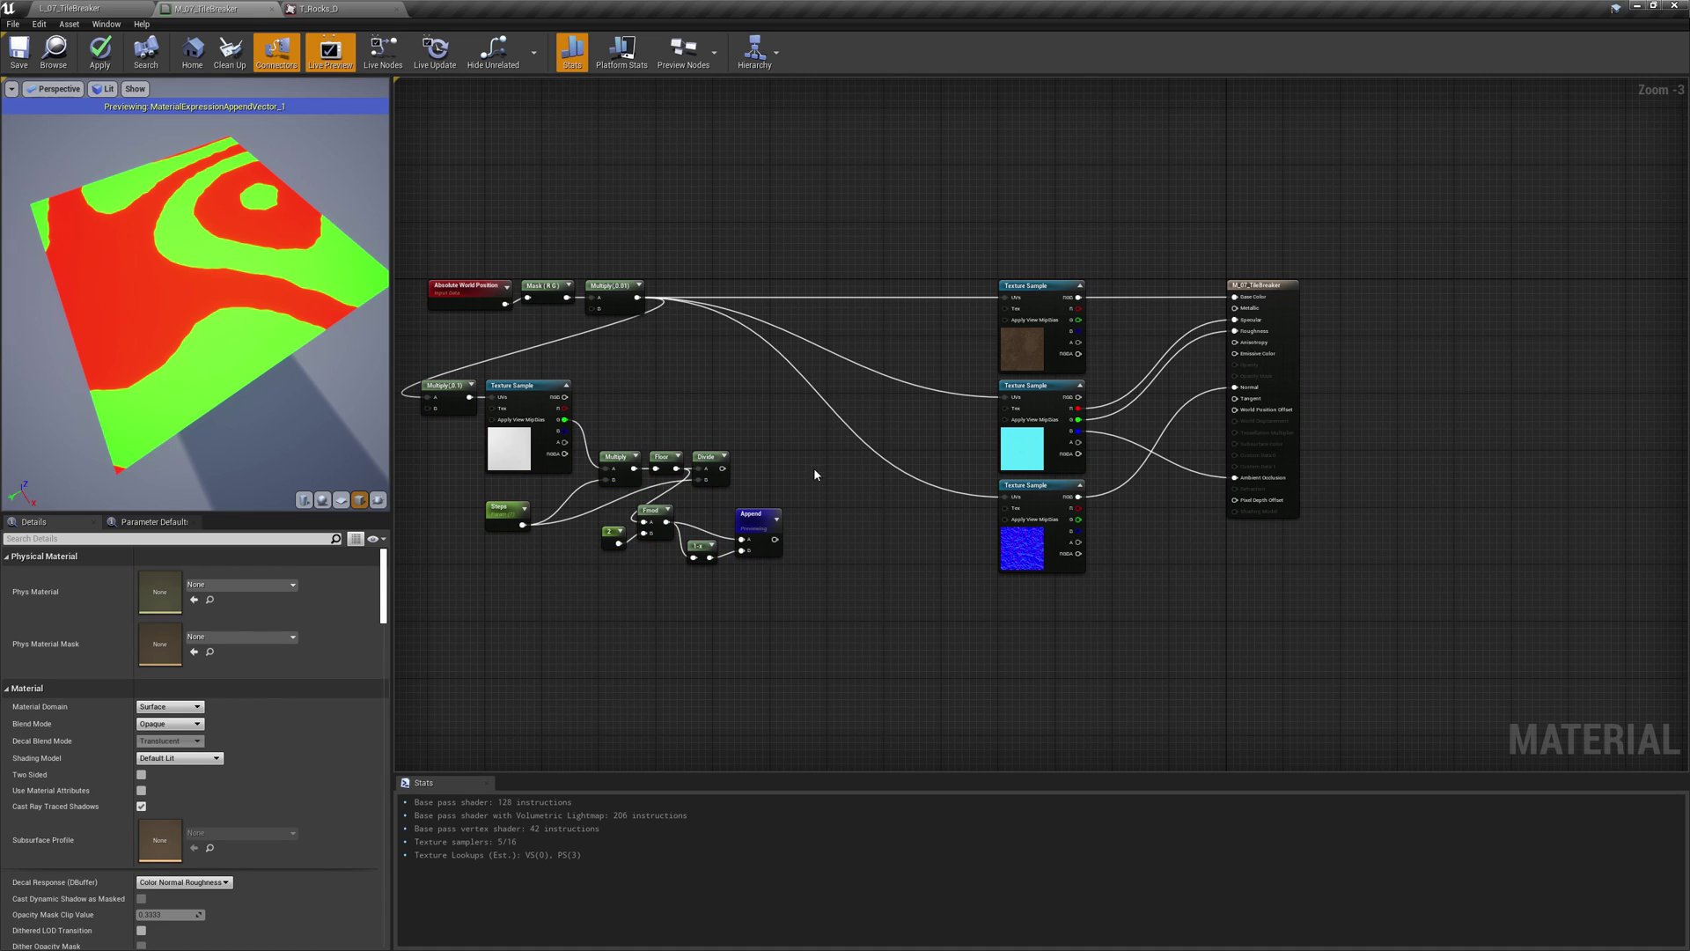
# Multiply the Divide result by the Append output and preview it
pyautogui.press('m')
pyautogui.click(814, 468)
pyautogui.moveTo(722, 468); pyautogui.dragTo(822, 479)
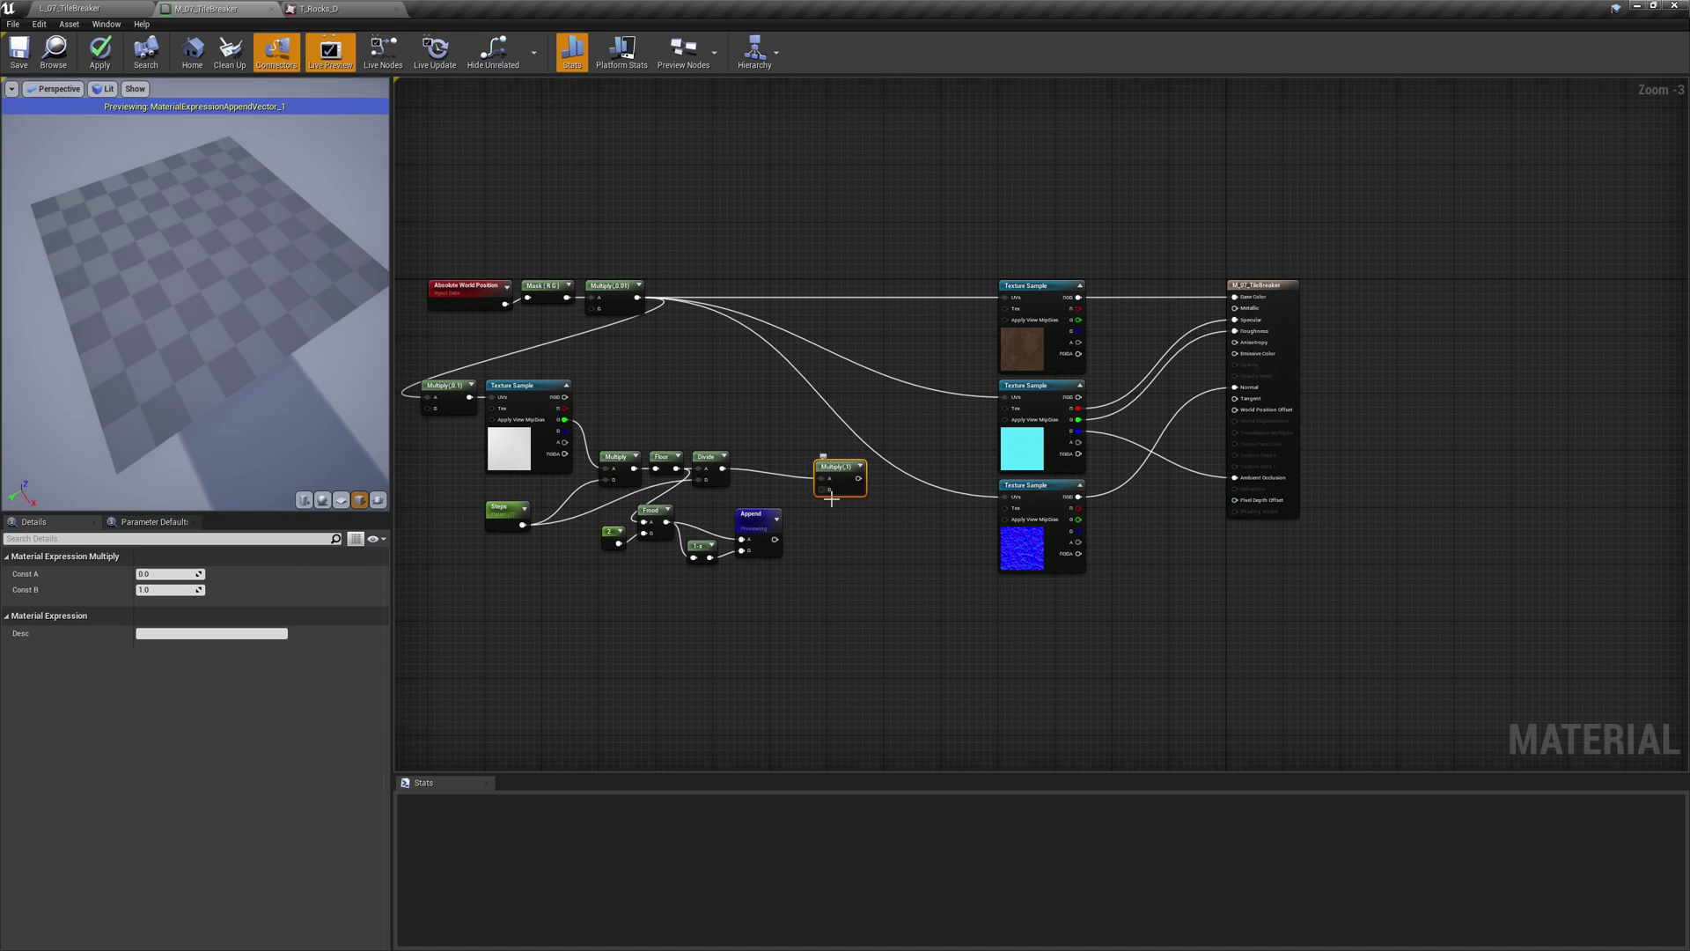
pyautogui.moveTo(775, 538); pyautogui.dragTo(833, 455)
pyautogui.rightClick(833, 465)
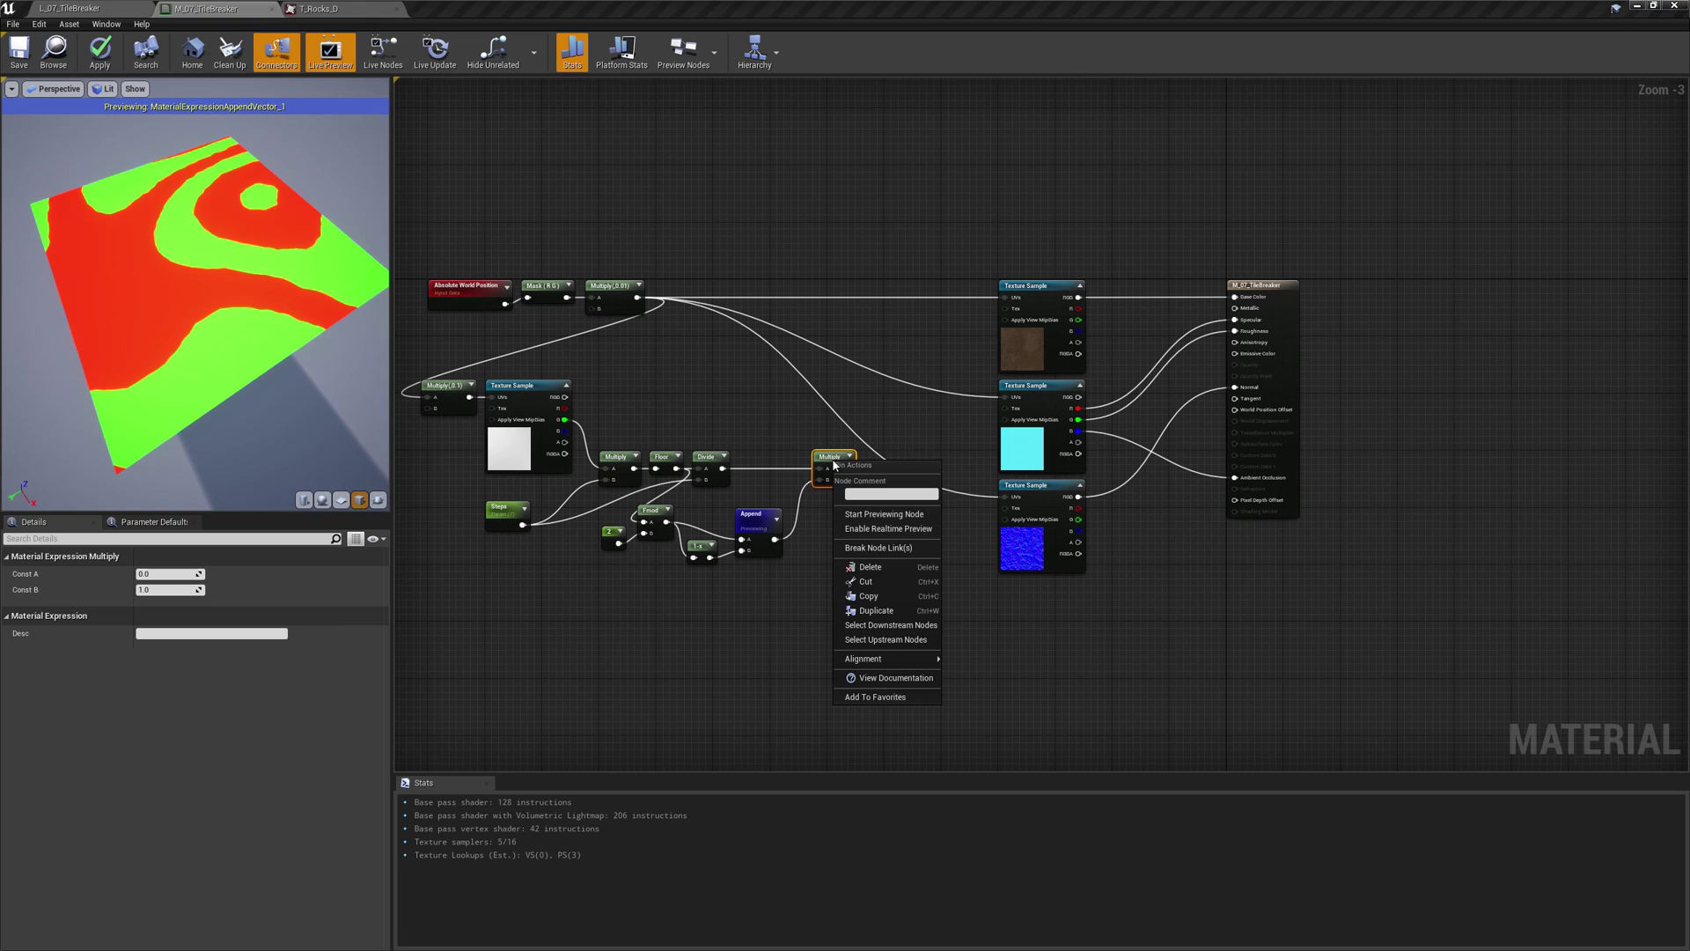
pyautogui.click(839, 514)
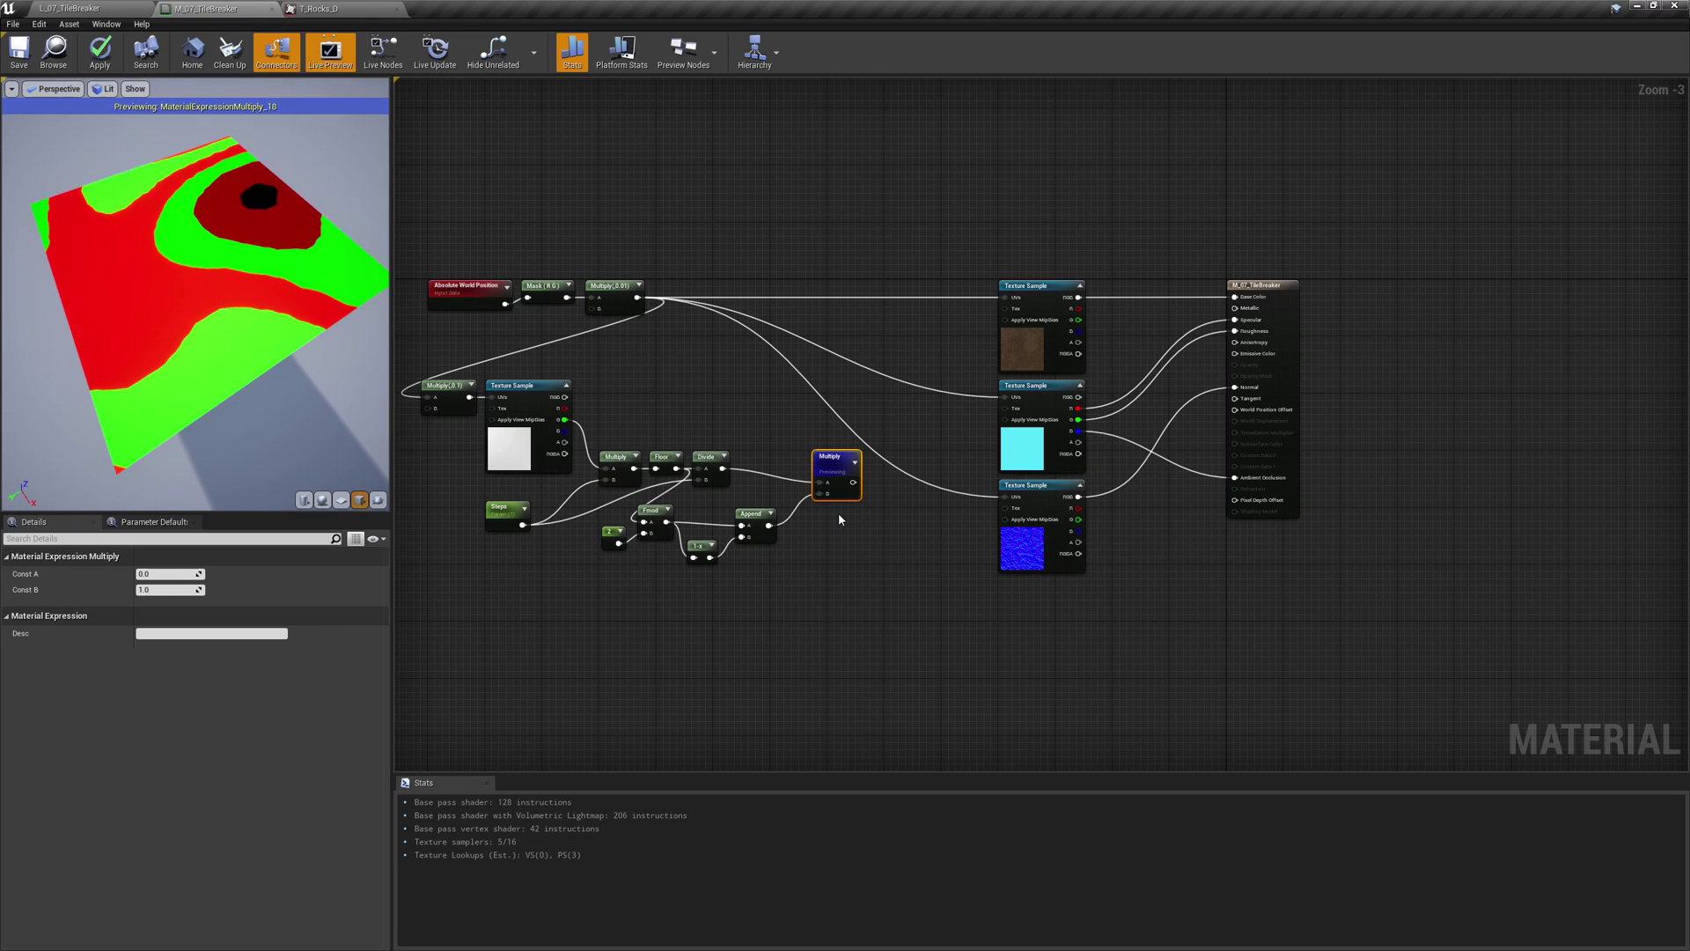
# Add the offset to the 0.01-scaled world UVs, preview the Add, then stop previewing
pyautogui.click(893, 423)
pyautogui.moveTo(637, 296); pyautogui.dragTo(905, 437)
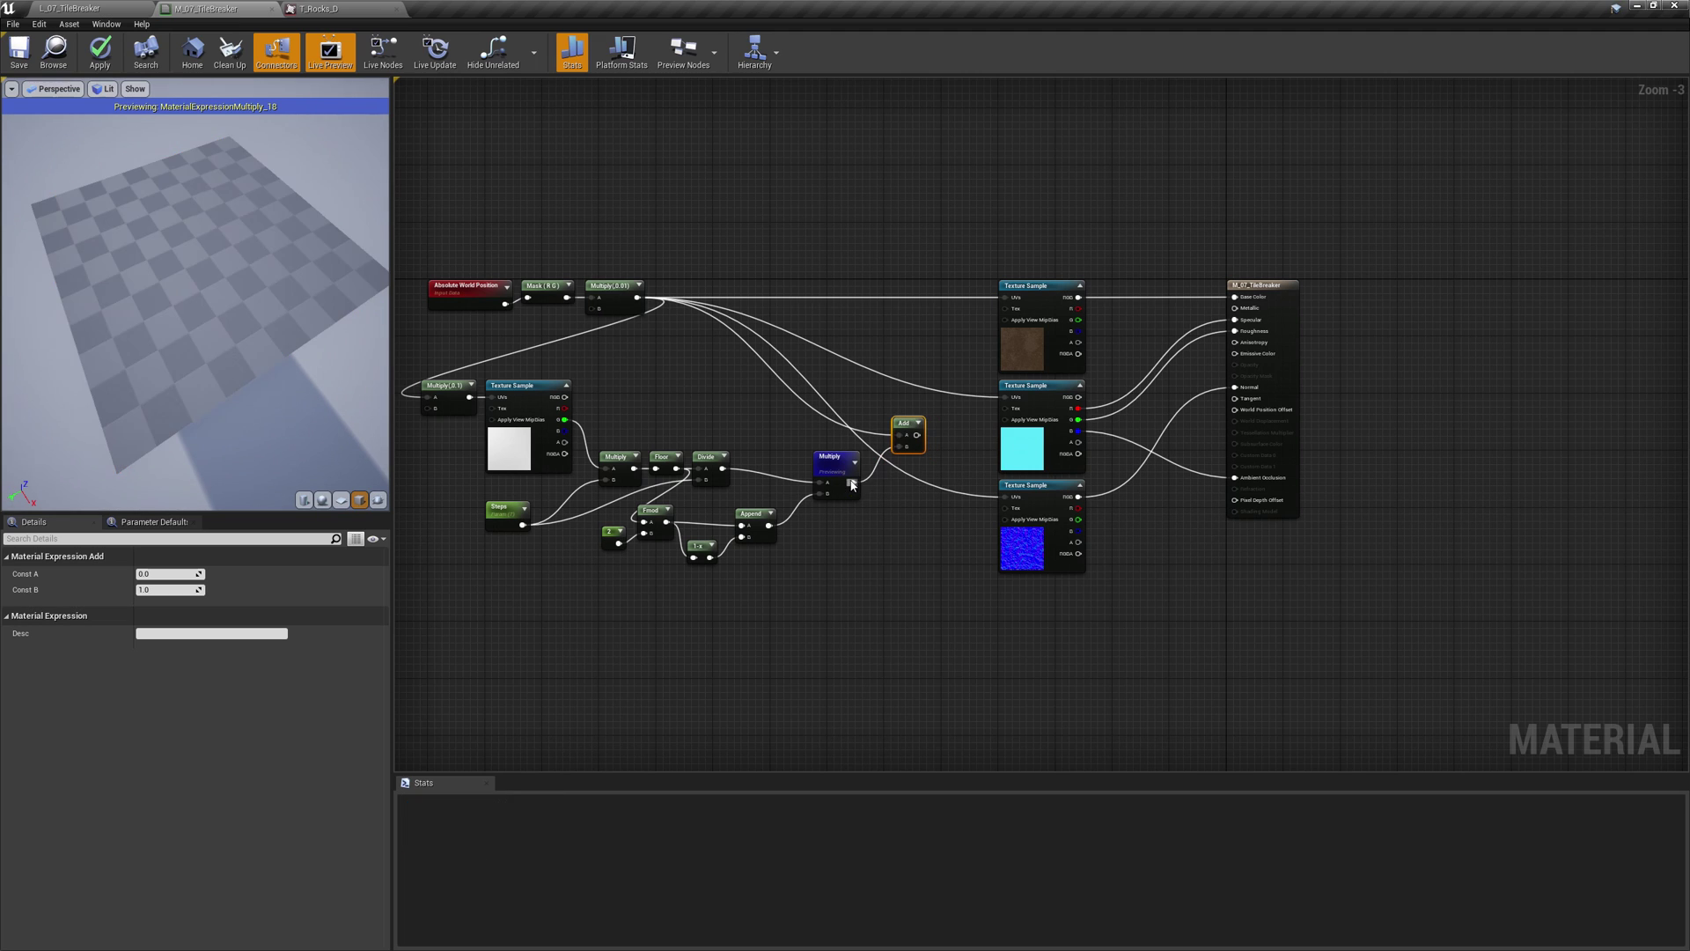
pyautogui.rightClick(904, 424)
pyautogui.click(930, 476)
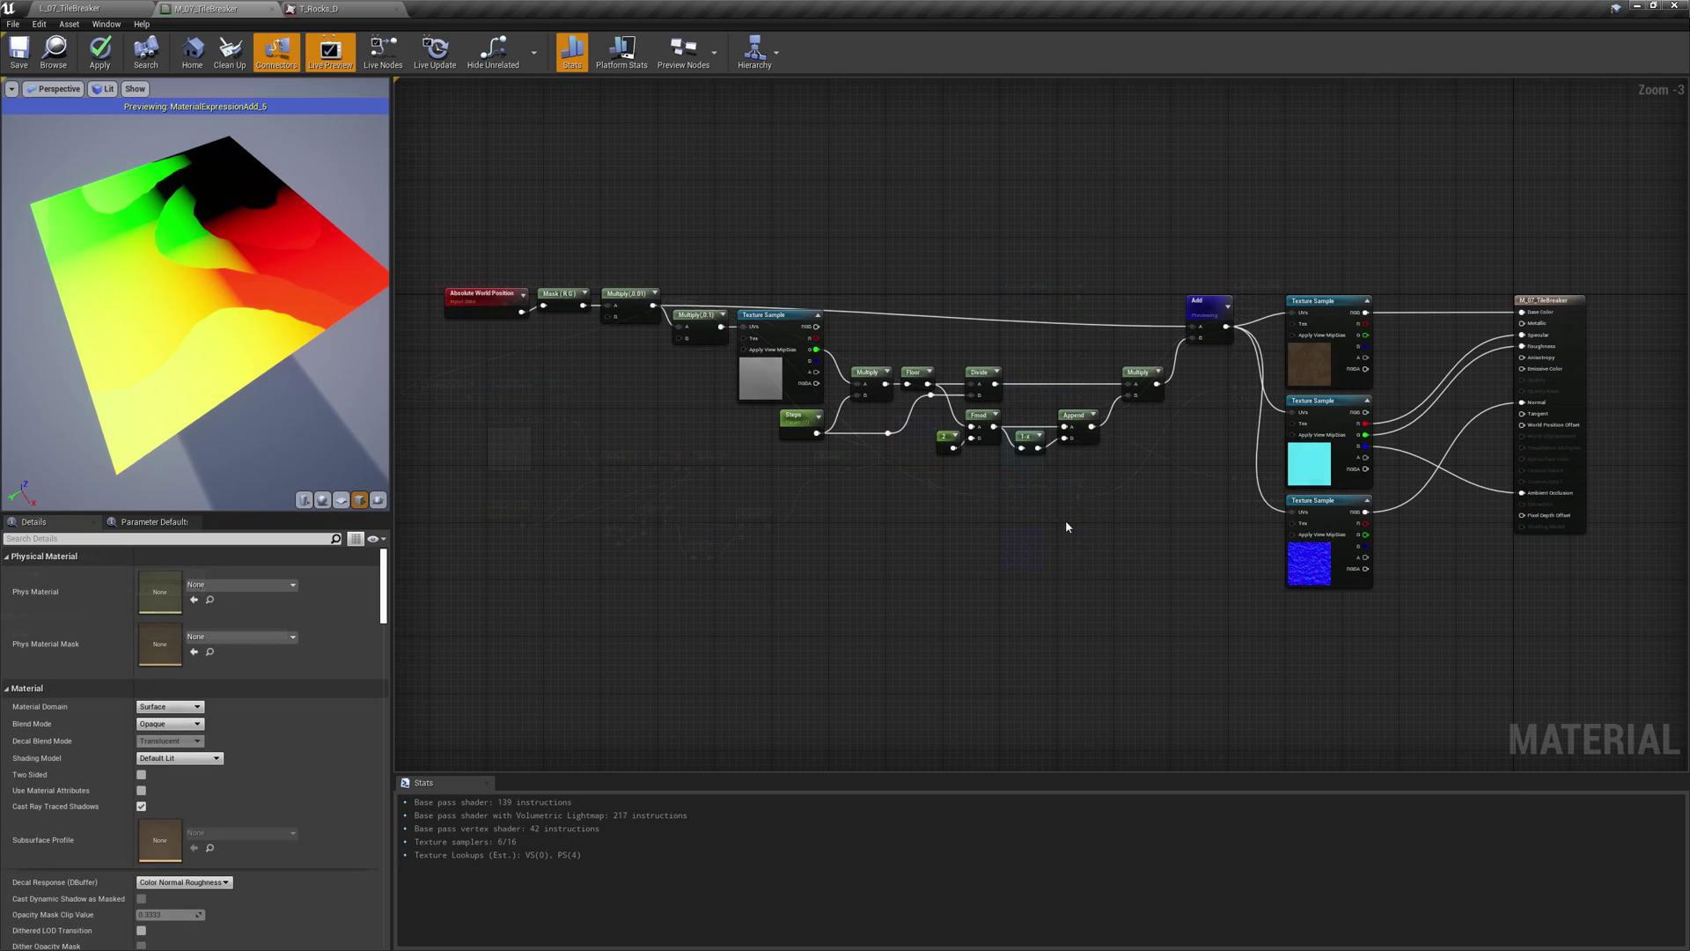
pyautogui.rightClick(1210, 308)
pyautogui.click(1259, 360)
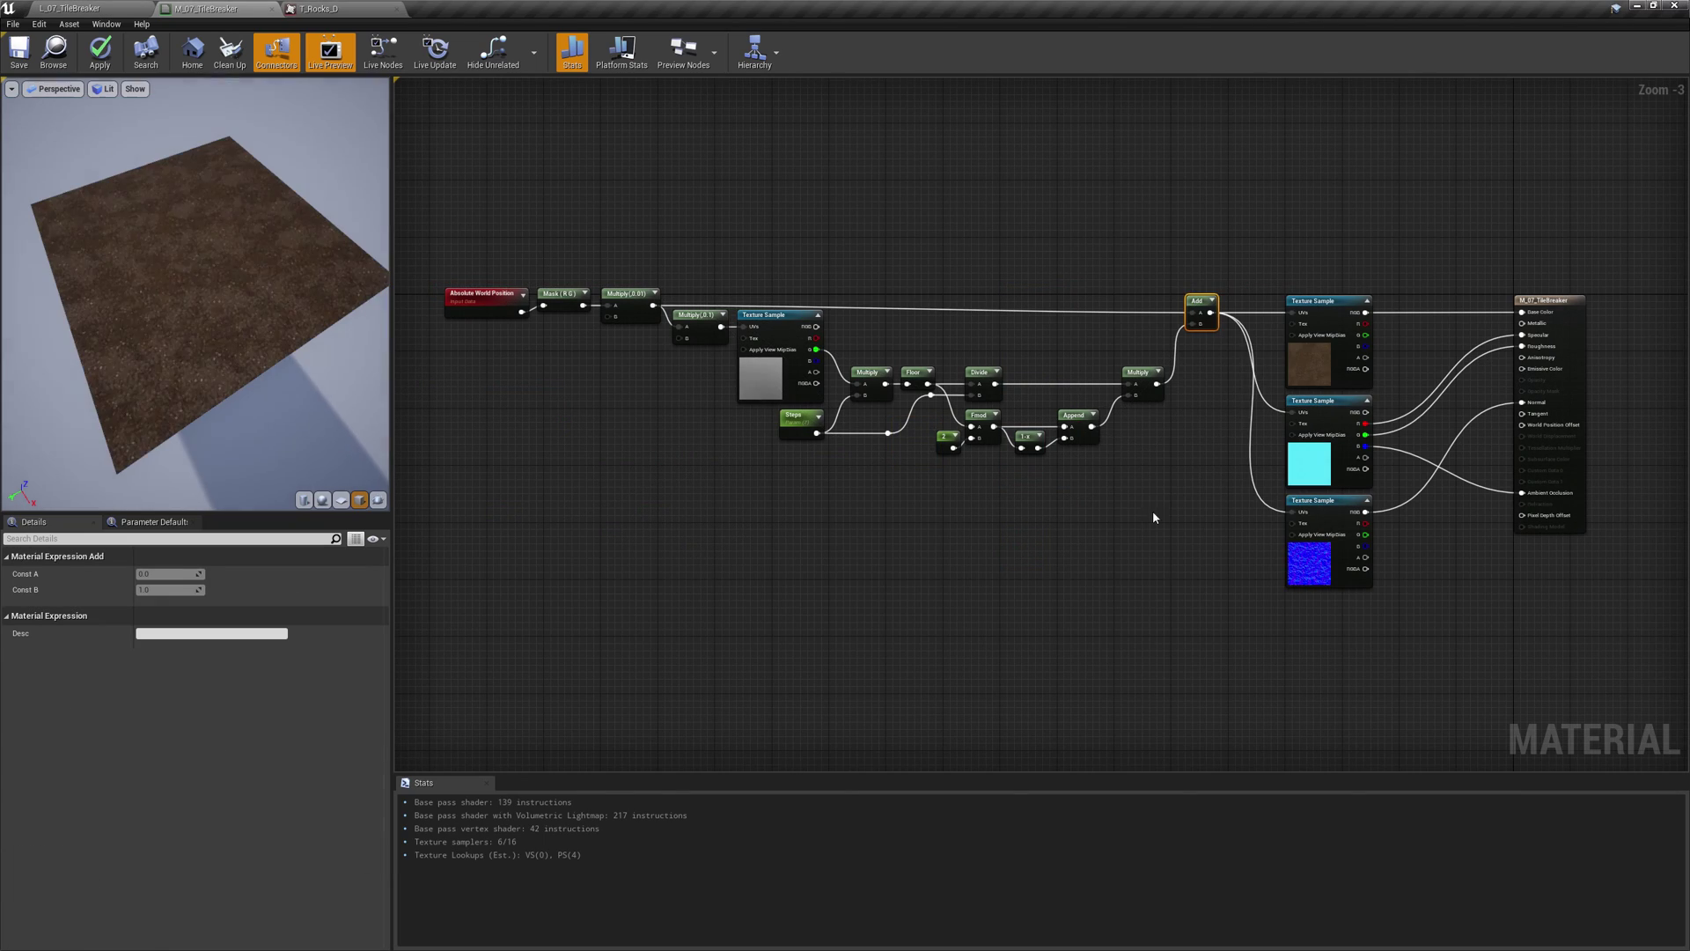
pyautogui.click(1123, 528)
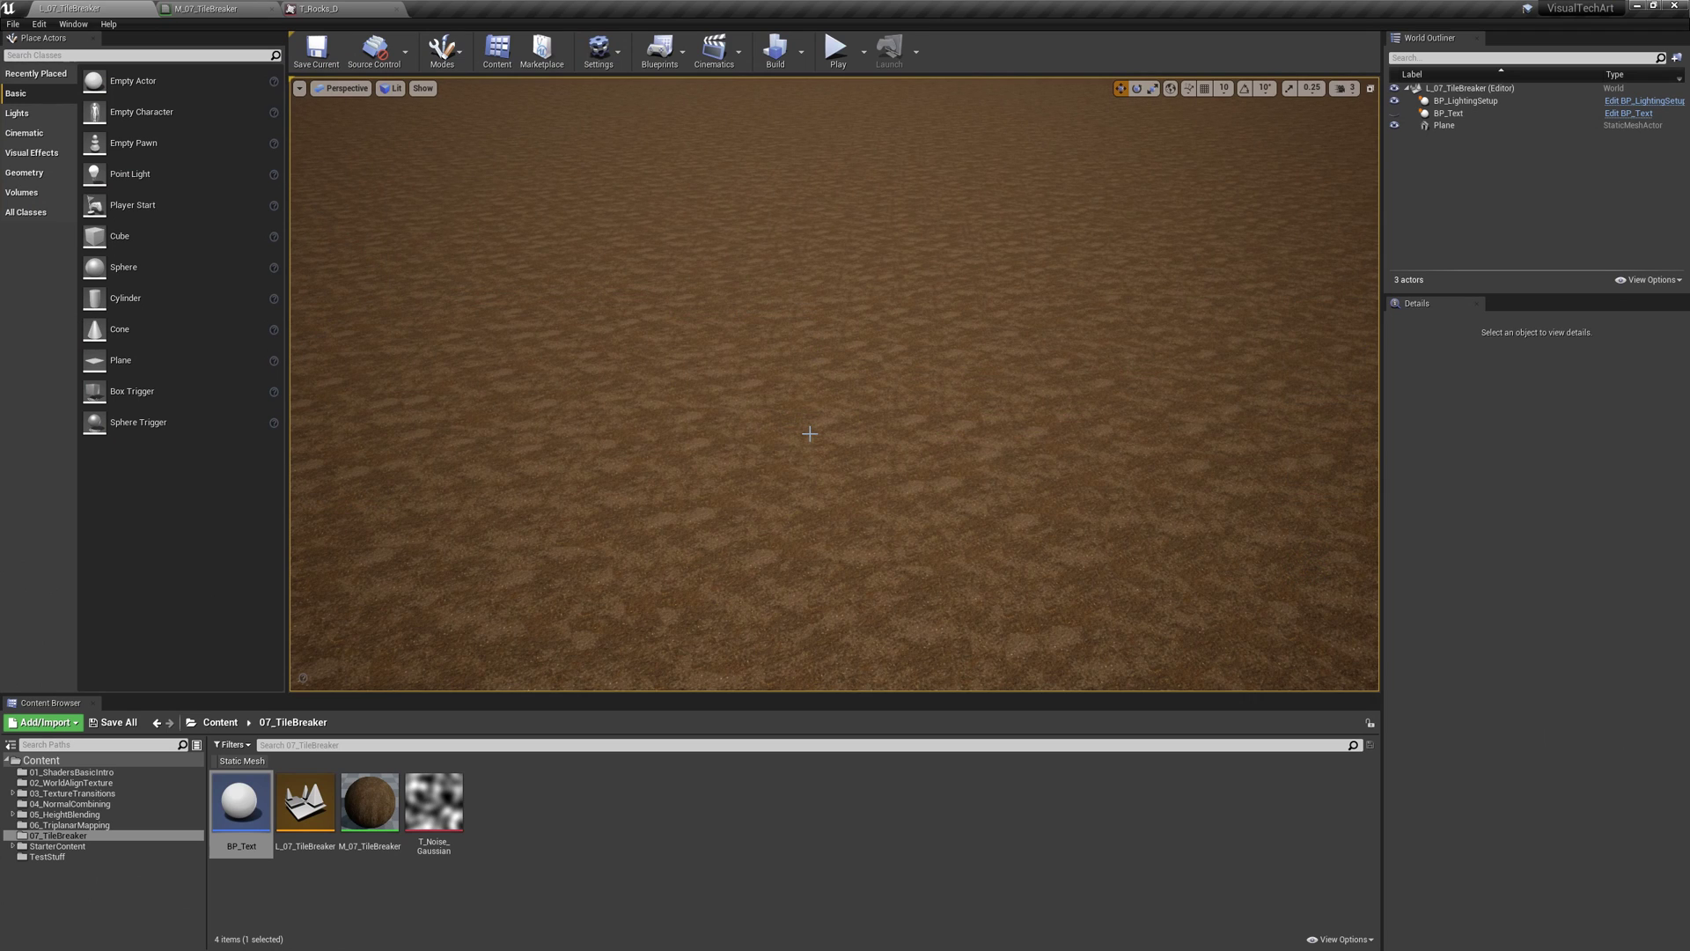
# Fly the viewport camera down close over the rock floor to inspect it
pyautogui.moveTo(809, 433)
pyautogui.mouseDown(button='right')
pyautogui.moveTo(809, 388)
pyautogui.moveTo(817, 424)
pyautogui.mouseUp(button='right')
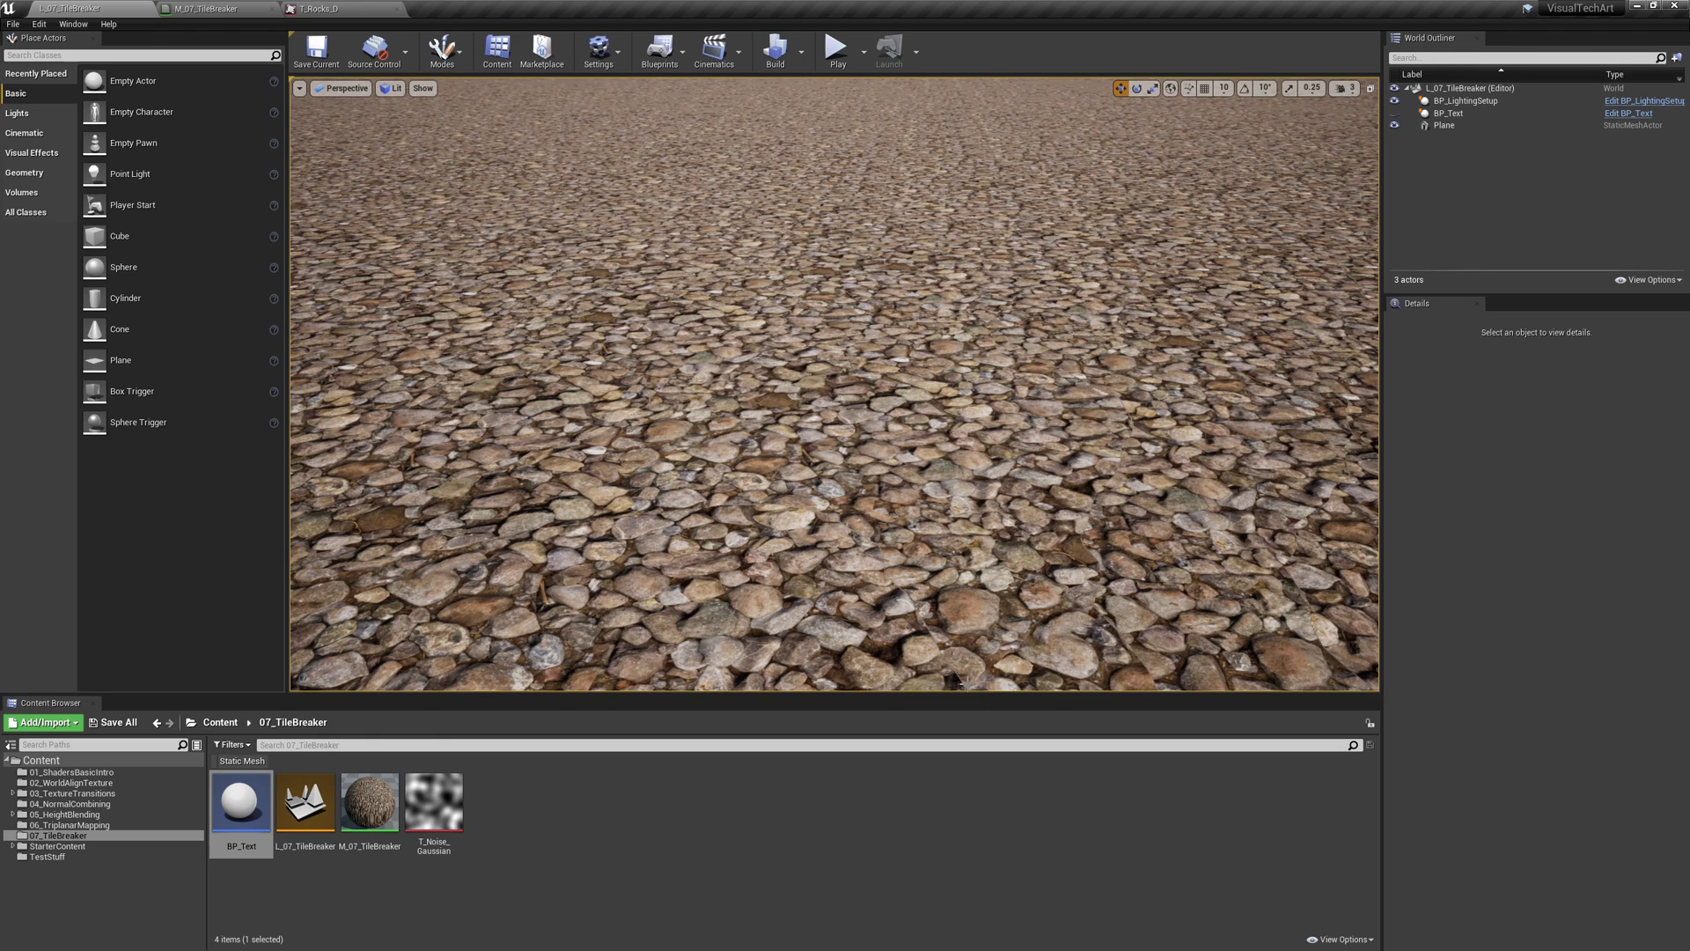
pyautogui.press('w')
pyautogui.moveTo(904, 612); pyautogui.dragTo(937, 718, button='right')
pyautogui.press('w')
pyautogui.moveTo(906, 659); pyautogui.dragTo(910, 660, button='right')
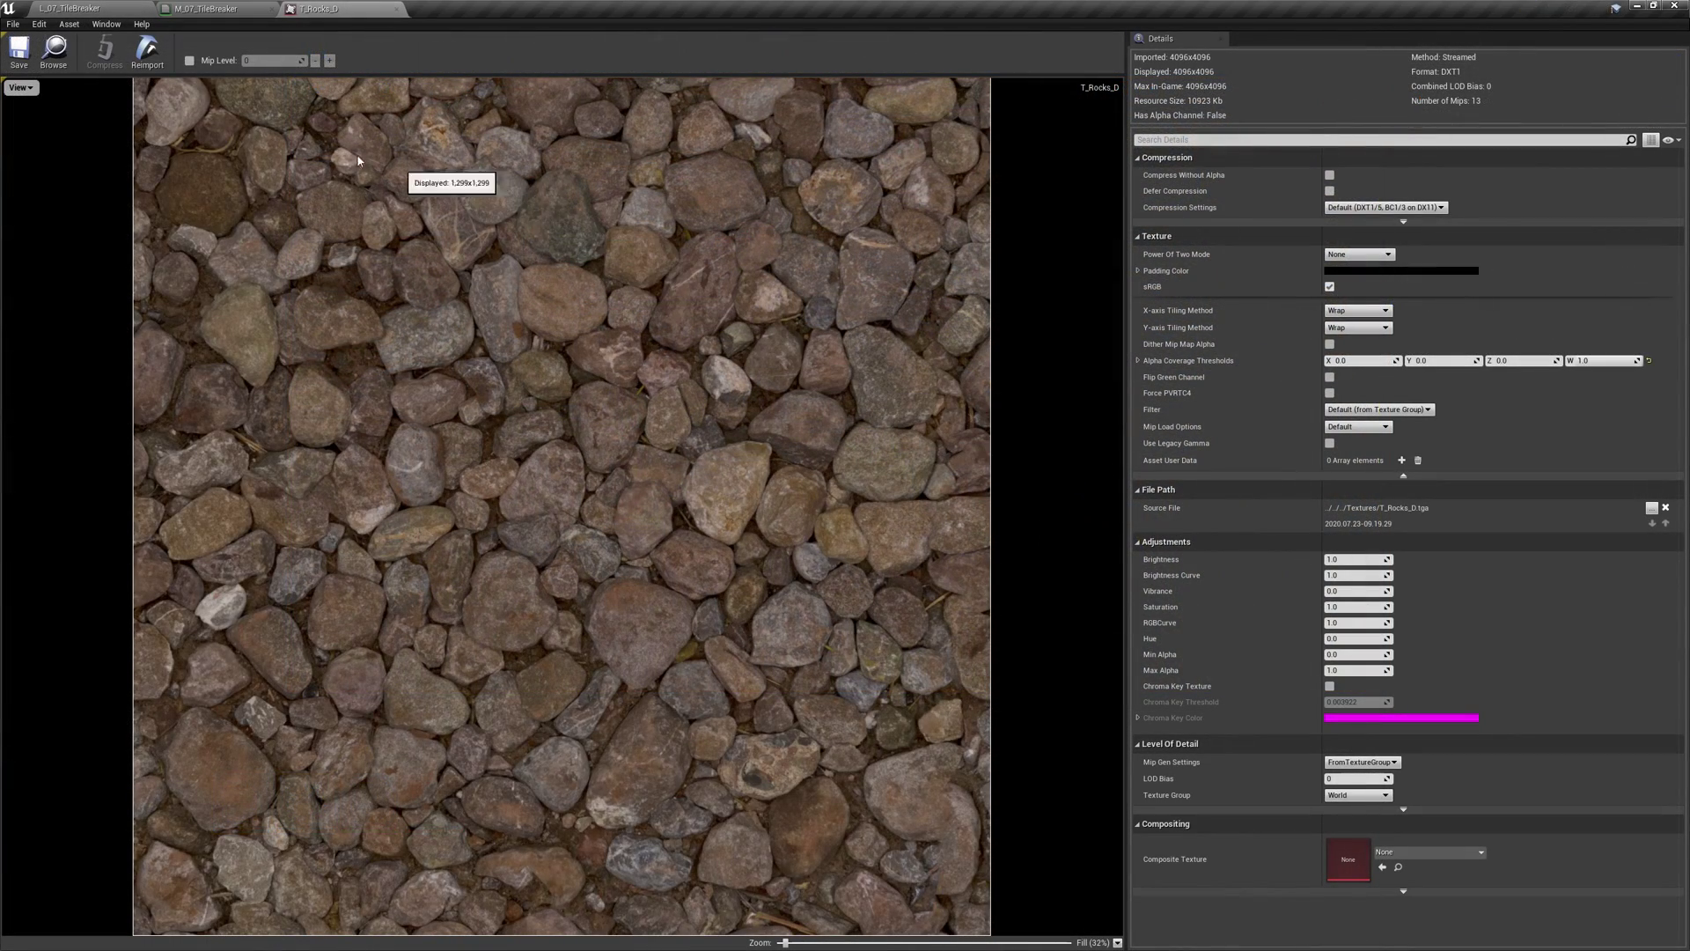
pyautogui.click(191, 61)
pyautogui.click(330, 61)
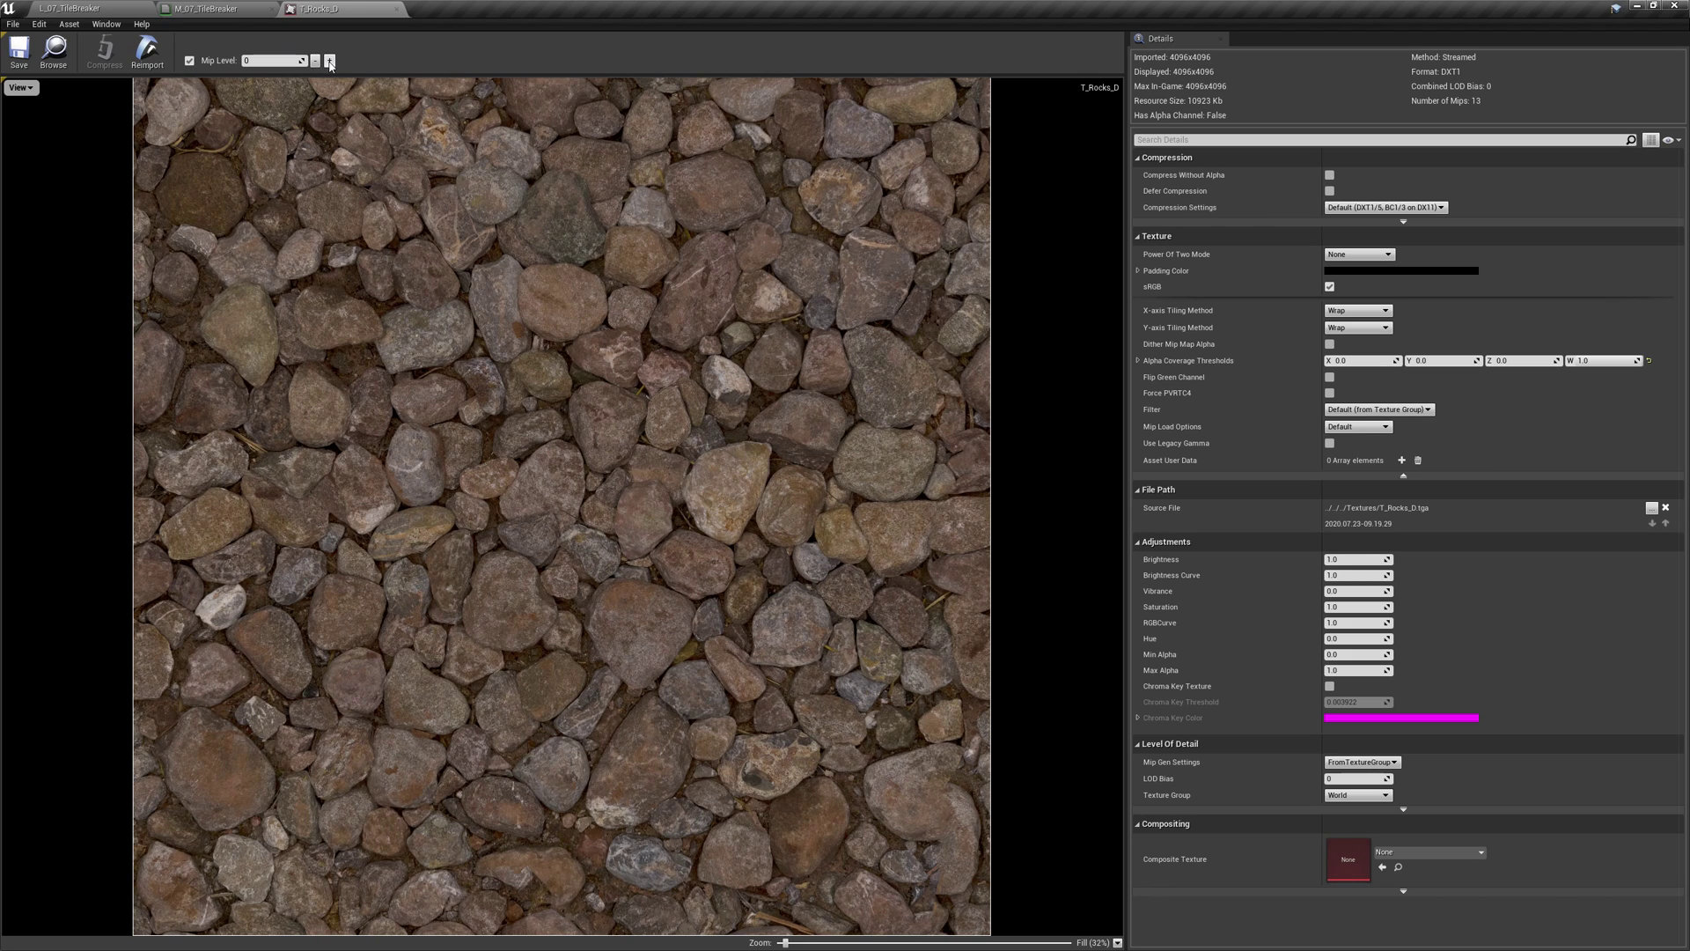
pyautogui.click(330, 61)
pyautogui.click(330, 61)
pyautogui.click(330, 61)
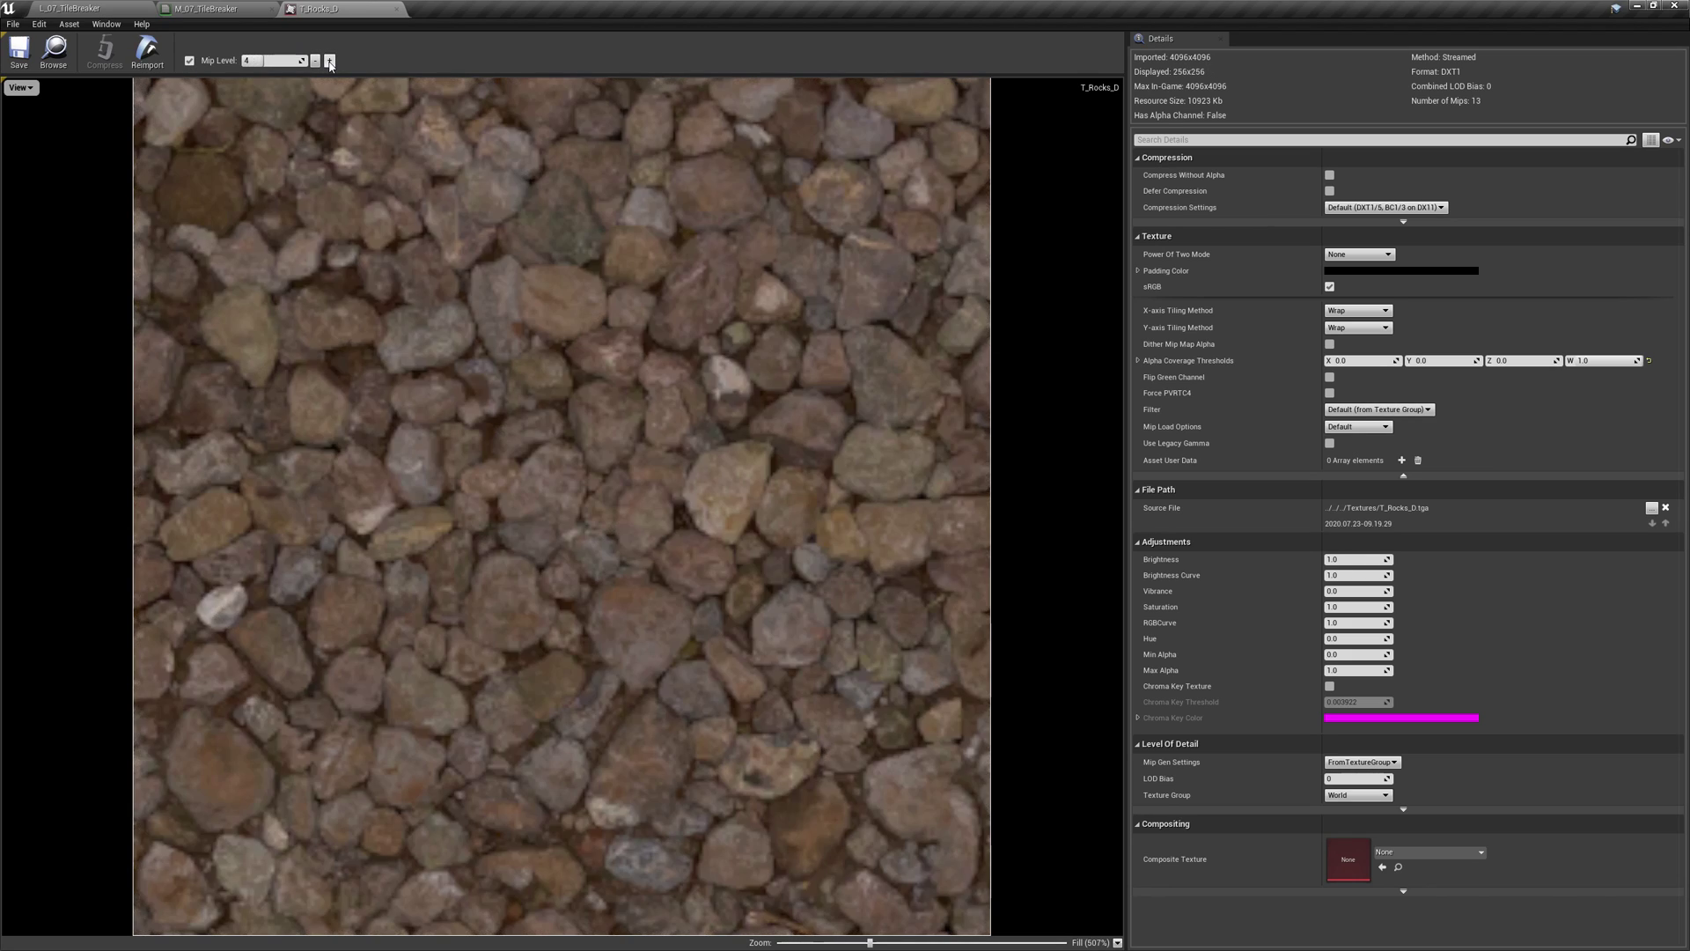
pyautogui.click(330, 60)
pyautogui.click(330, 60)
pyautogui.click(330, 61)
pyautogui.click(330, 60)
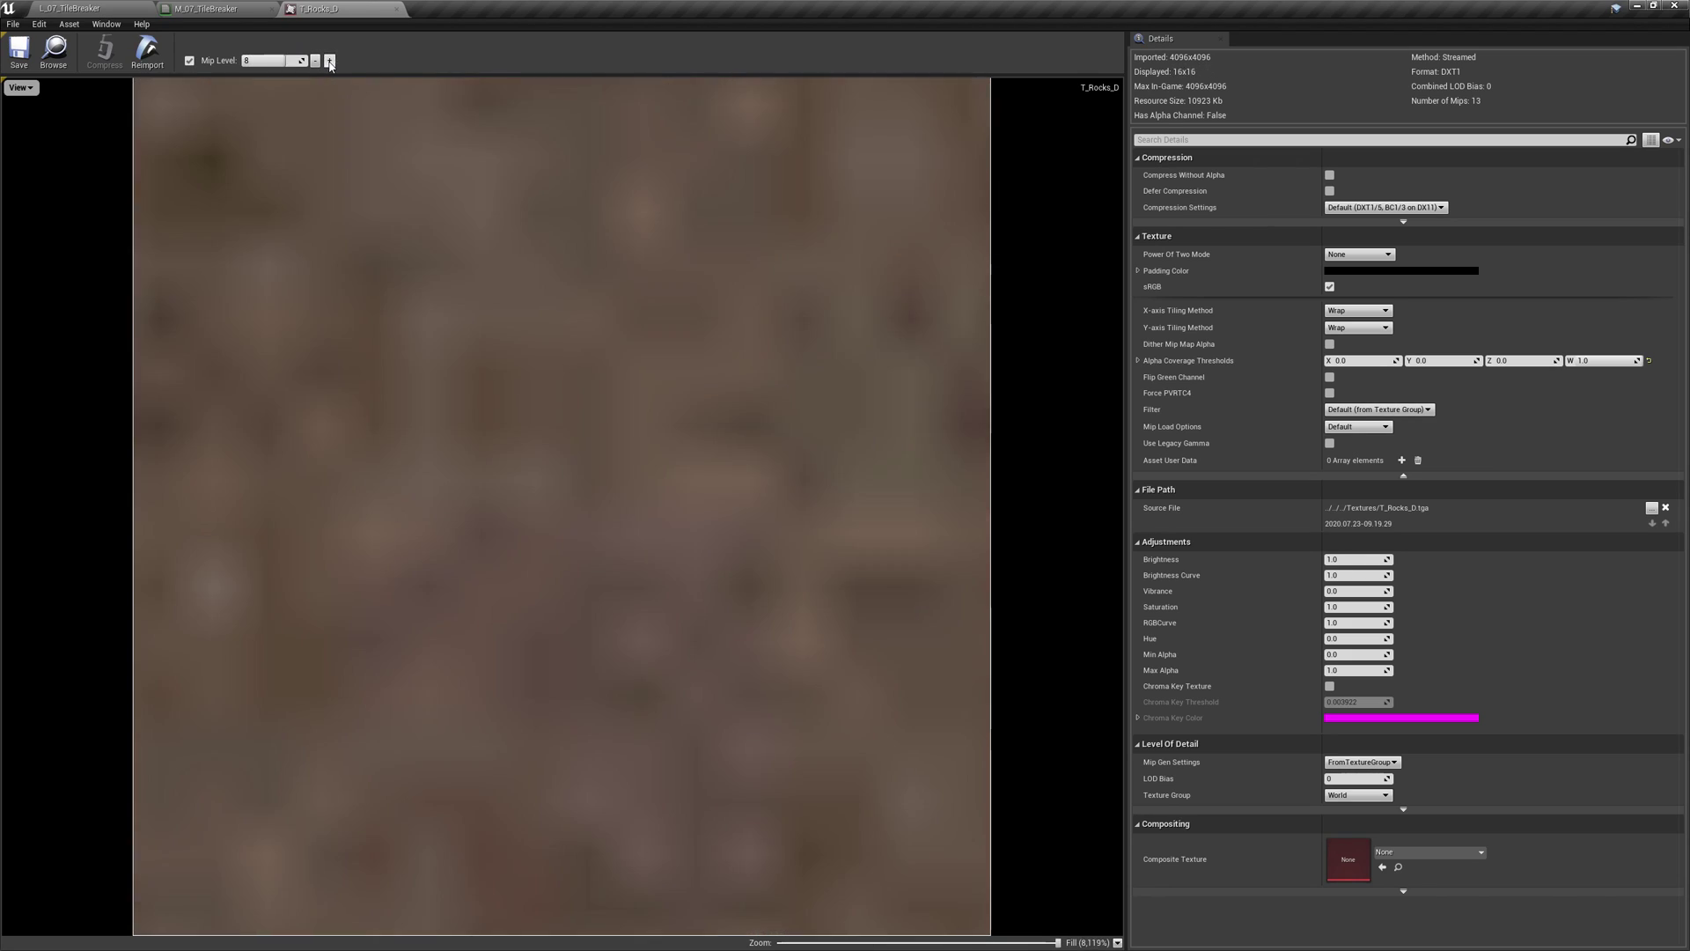
pyautogui.click(331, 61)
pyautogui.click(330, 60)
pyautogui.click(330, 61)
pyautogui.click(330, 60)
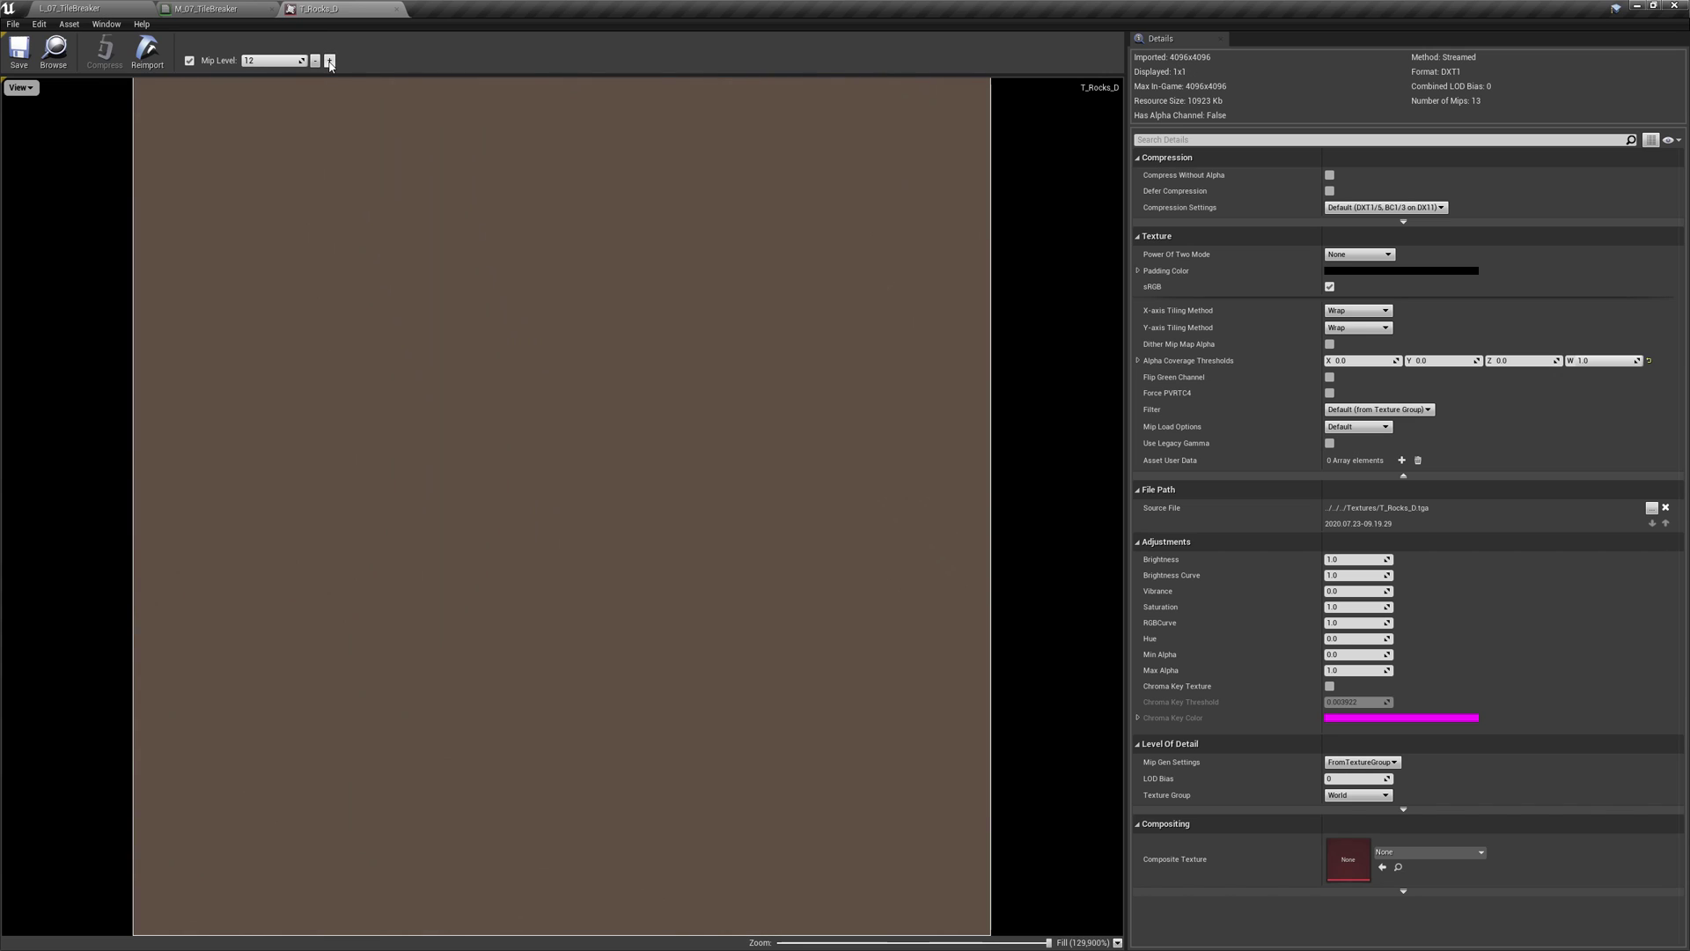
pyautogui.click(316, 61)
pyautogui.click(316, 61)
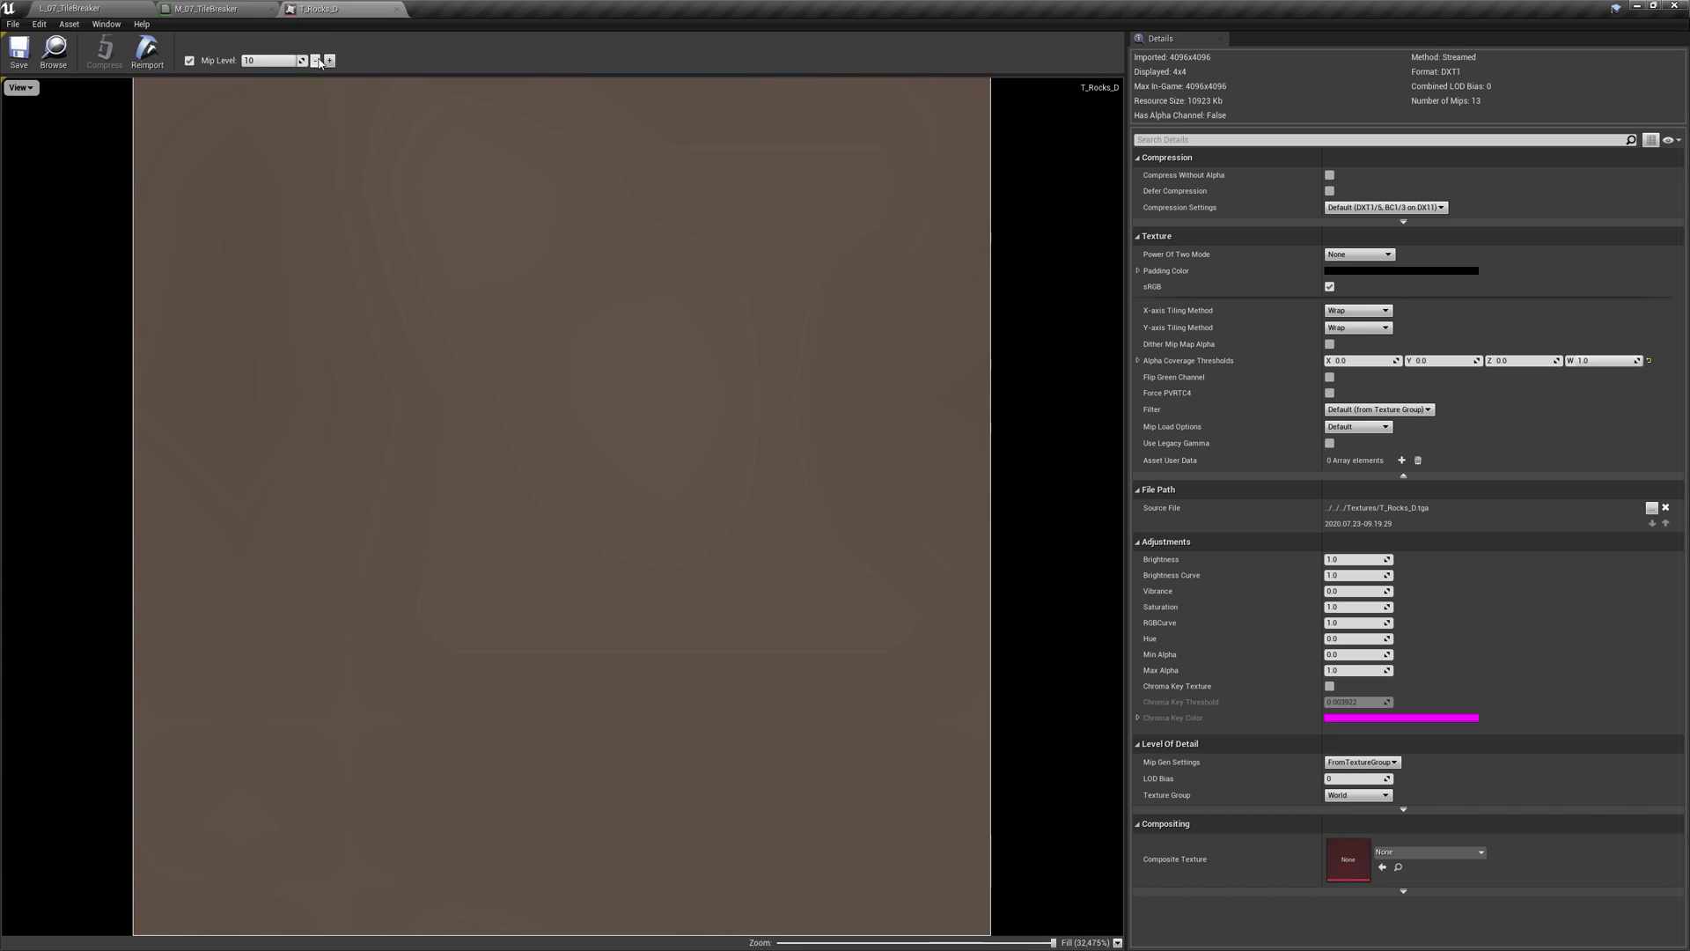
pyautogui.click(316, 61)
pyautogui.click(316, 61)
pyautogui.click(317, 61)
pyautogui.click(317, 60)
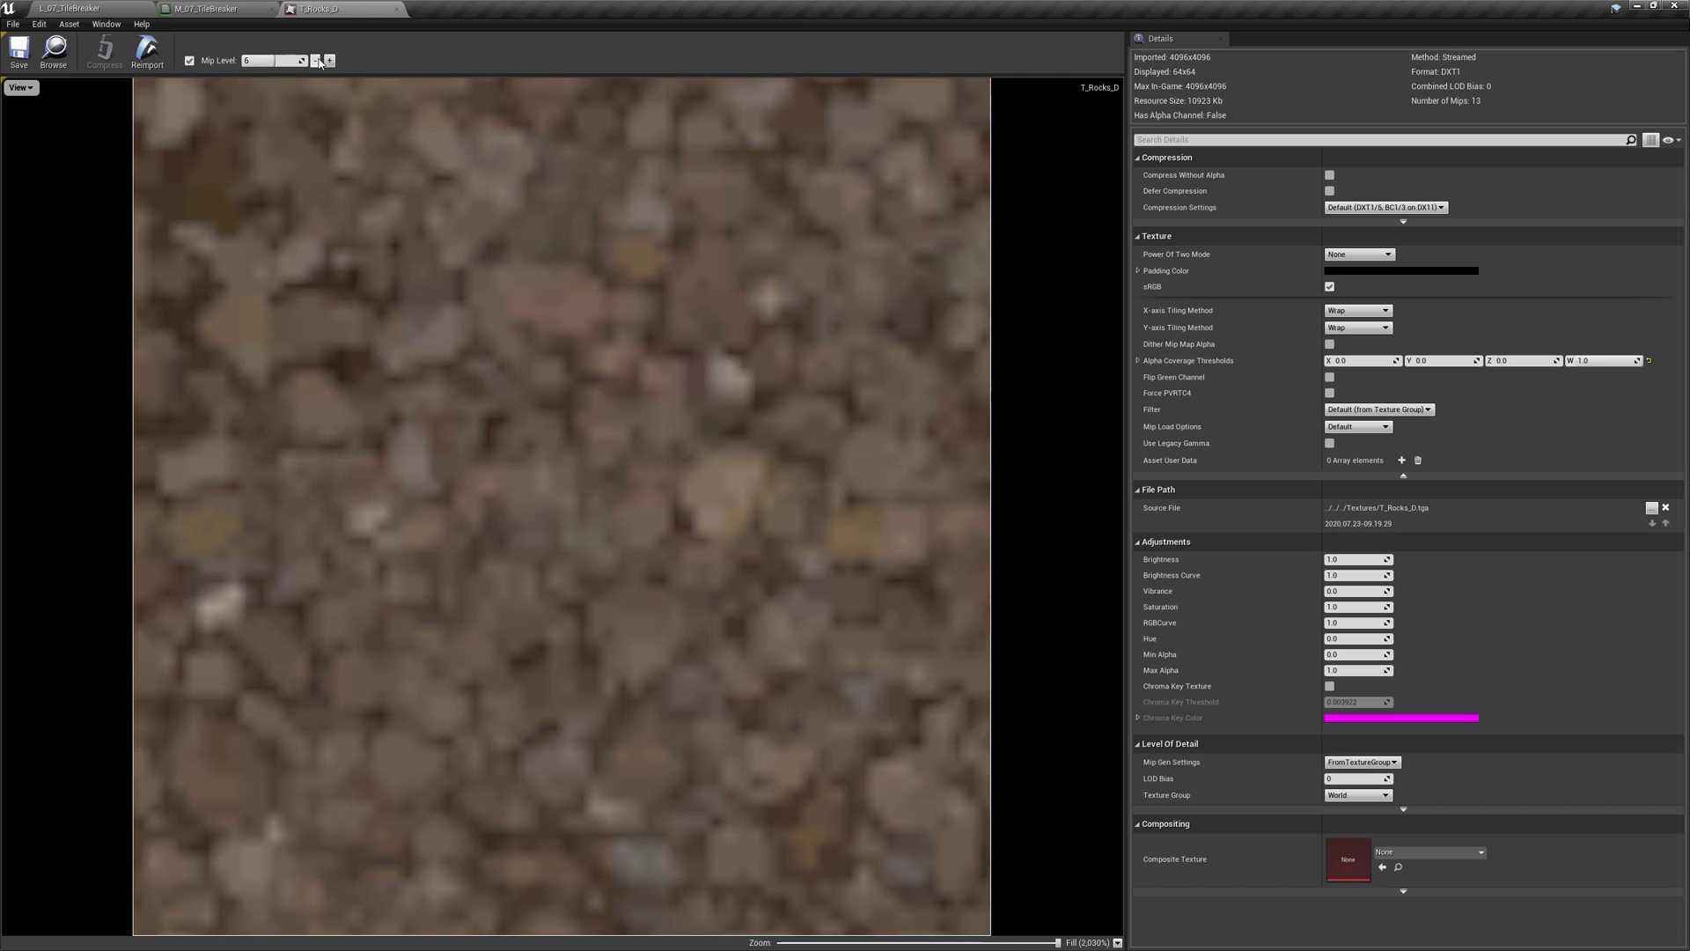
pyautogui.click(317, 61)
pyautogui.click(317, 61)
pyautogui.click(317, 61)
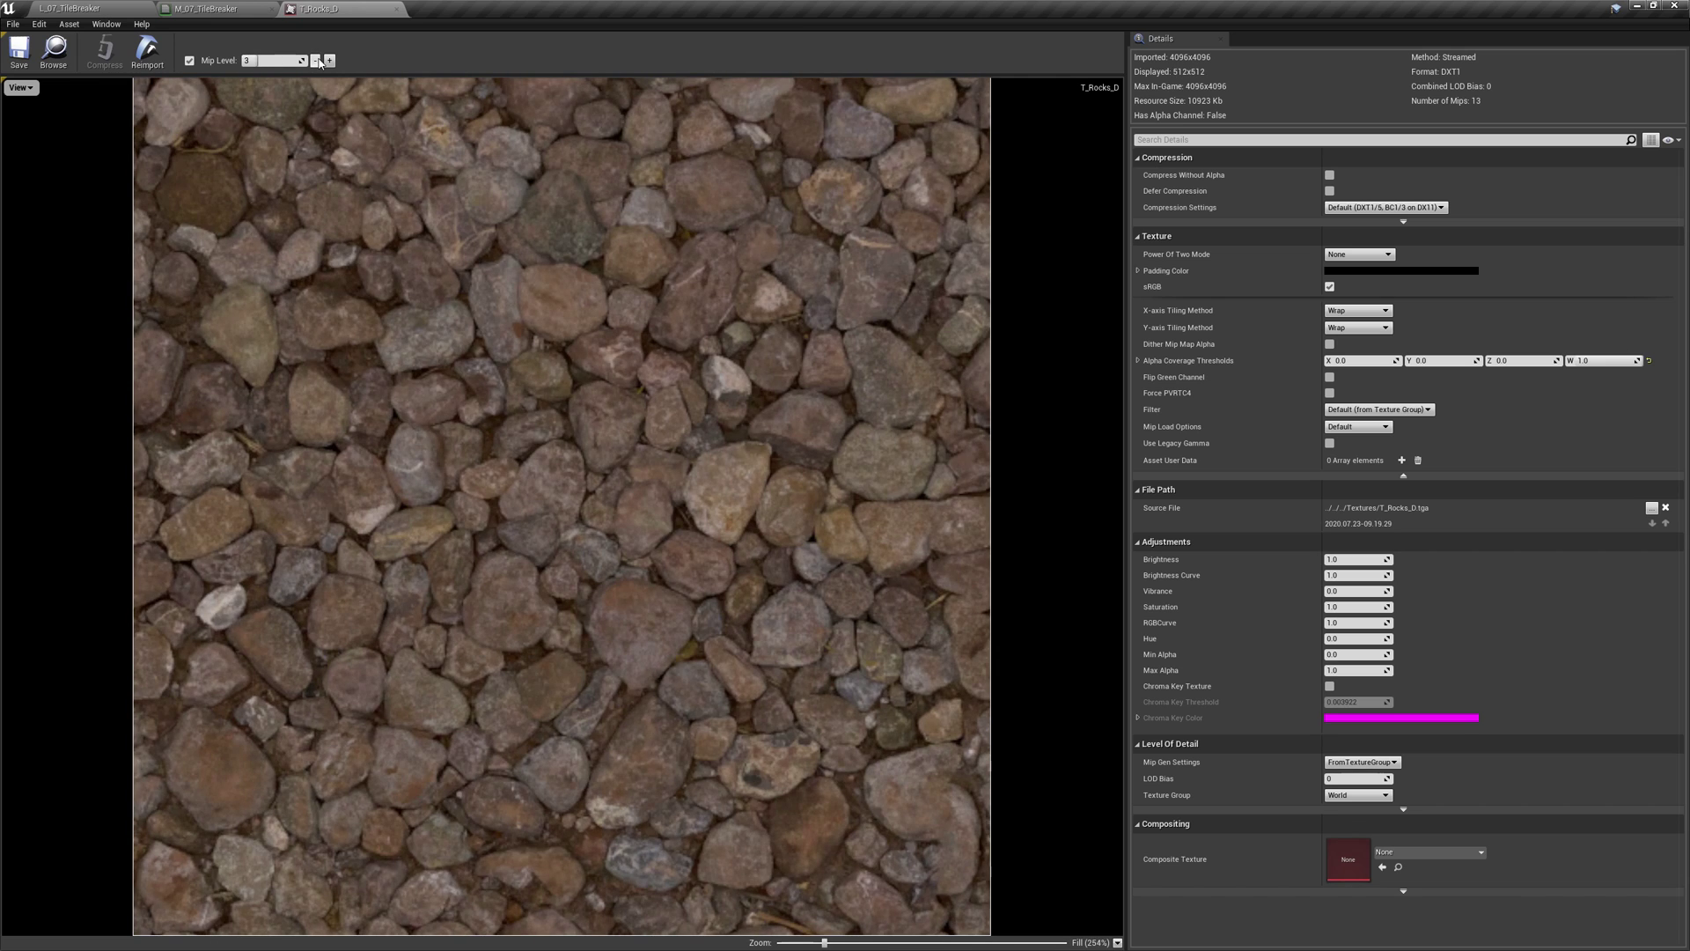
pyautogui.click(316, 61)
pyautogui.click(317, 61)
pyautogui.click(317, 61)
pyautogui.click(189, 61)
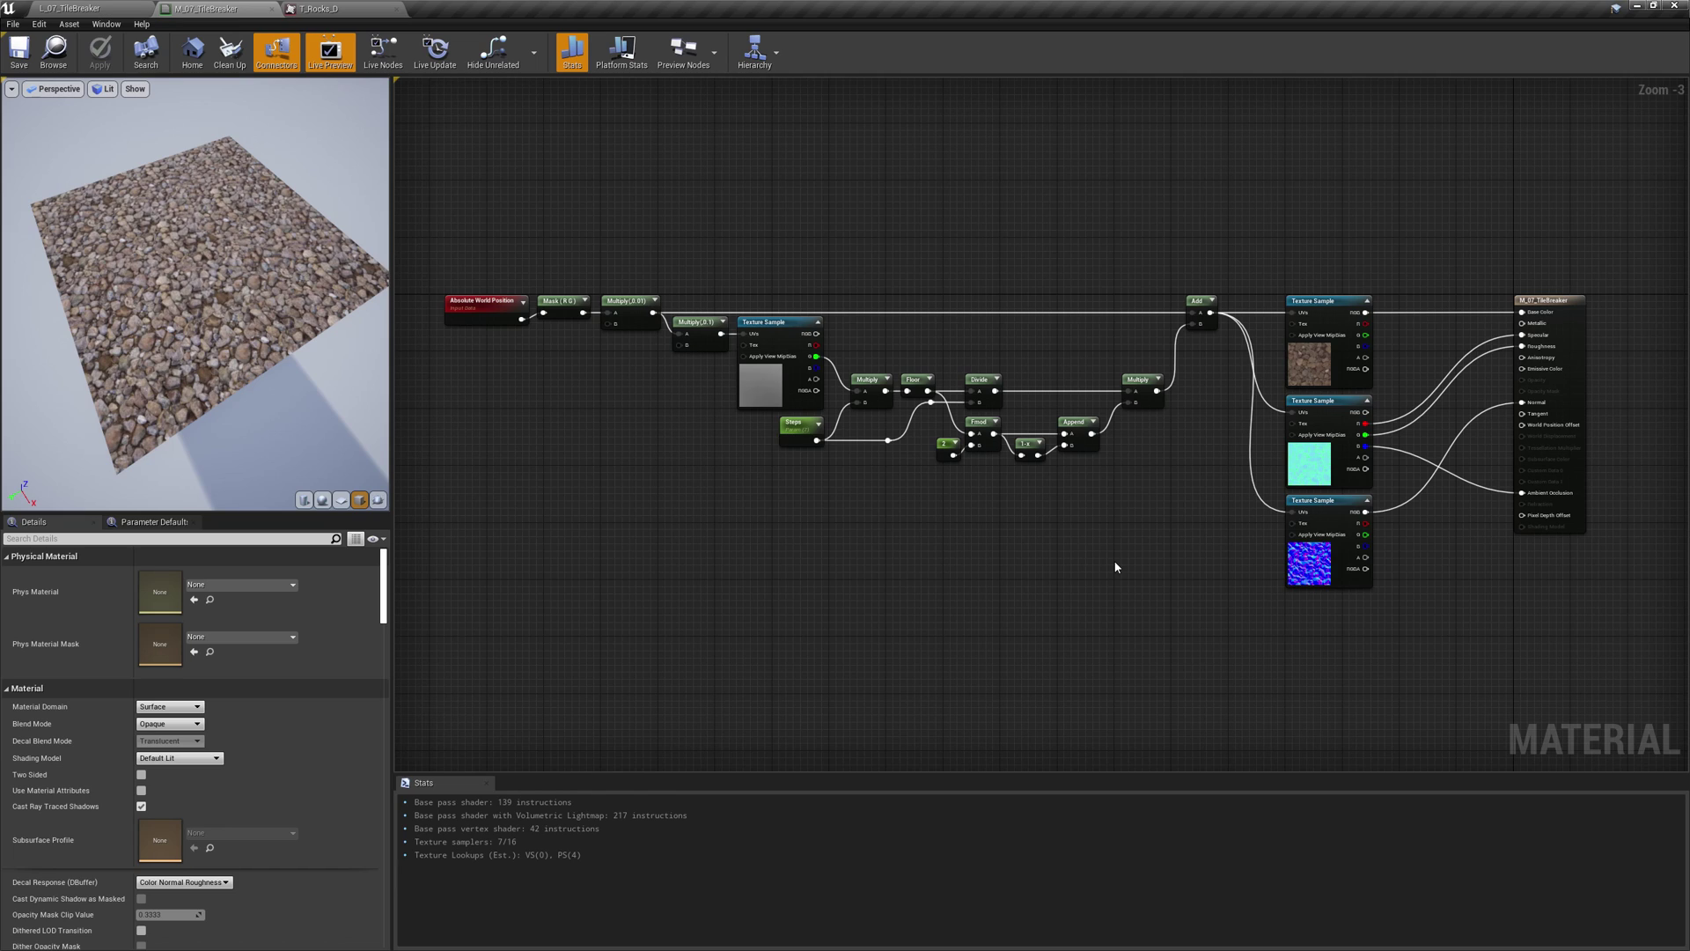
# Set the mip value mode of all three texture samples to Derivative
pyautogui.moveTo(1320, 628); pyautogui.dragTo(1312, 280)
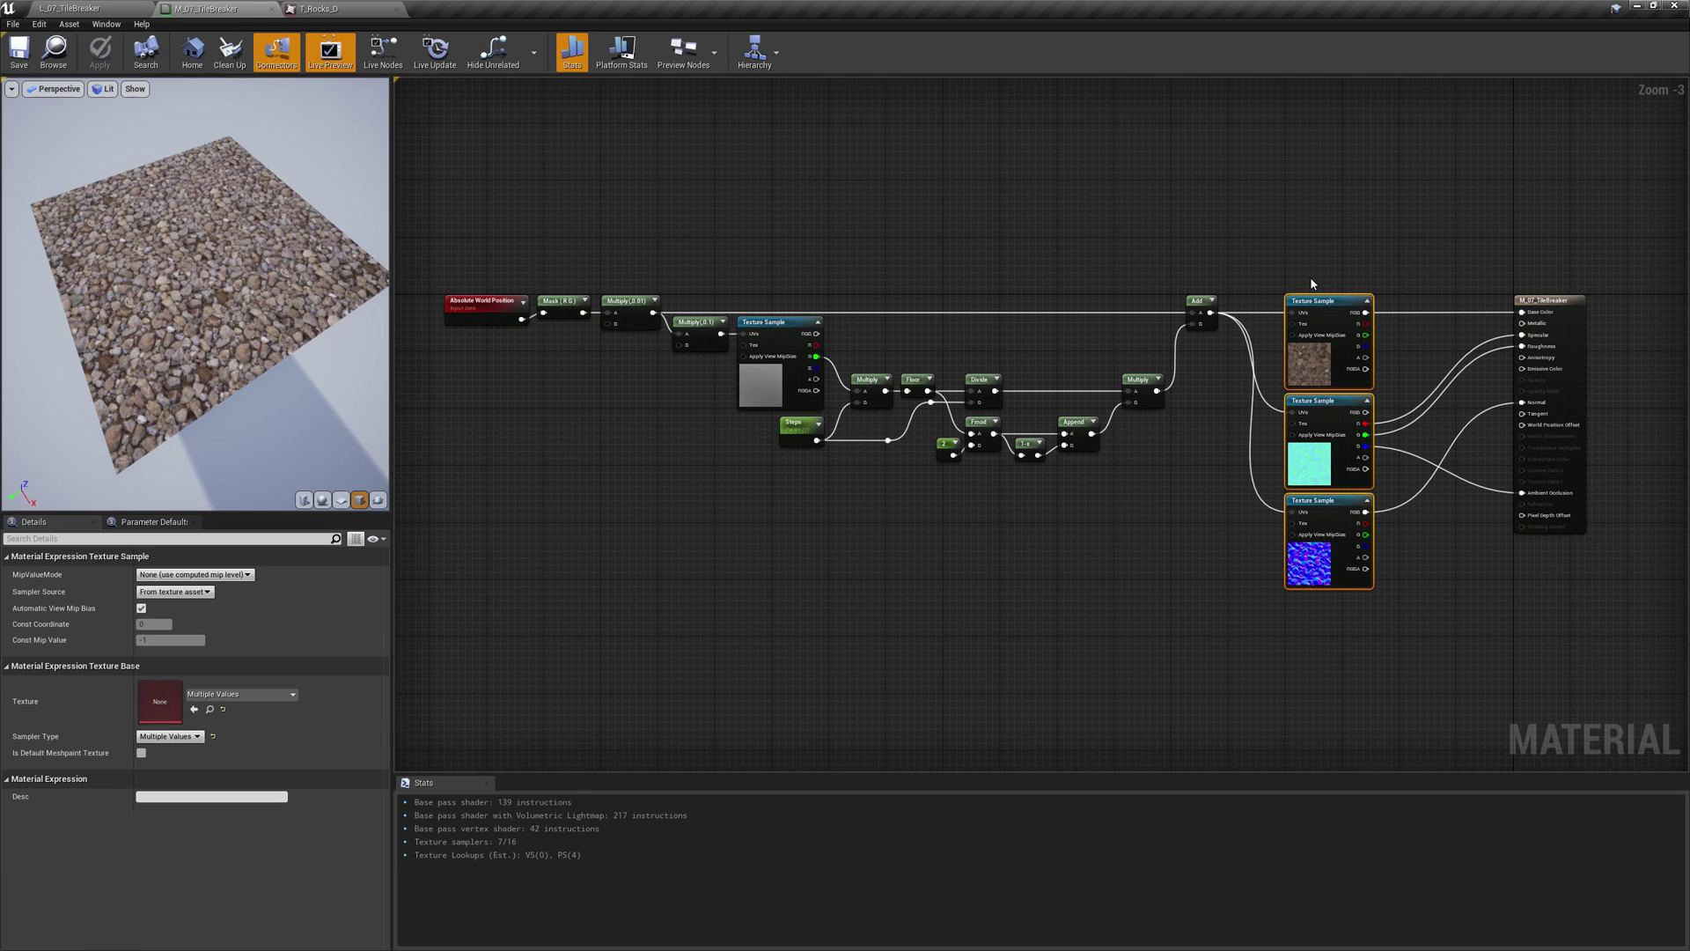
pyautogui.click(194, 574)
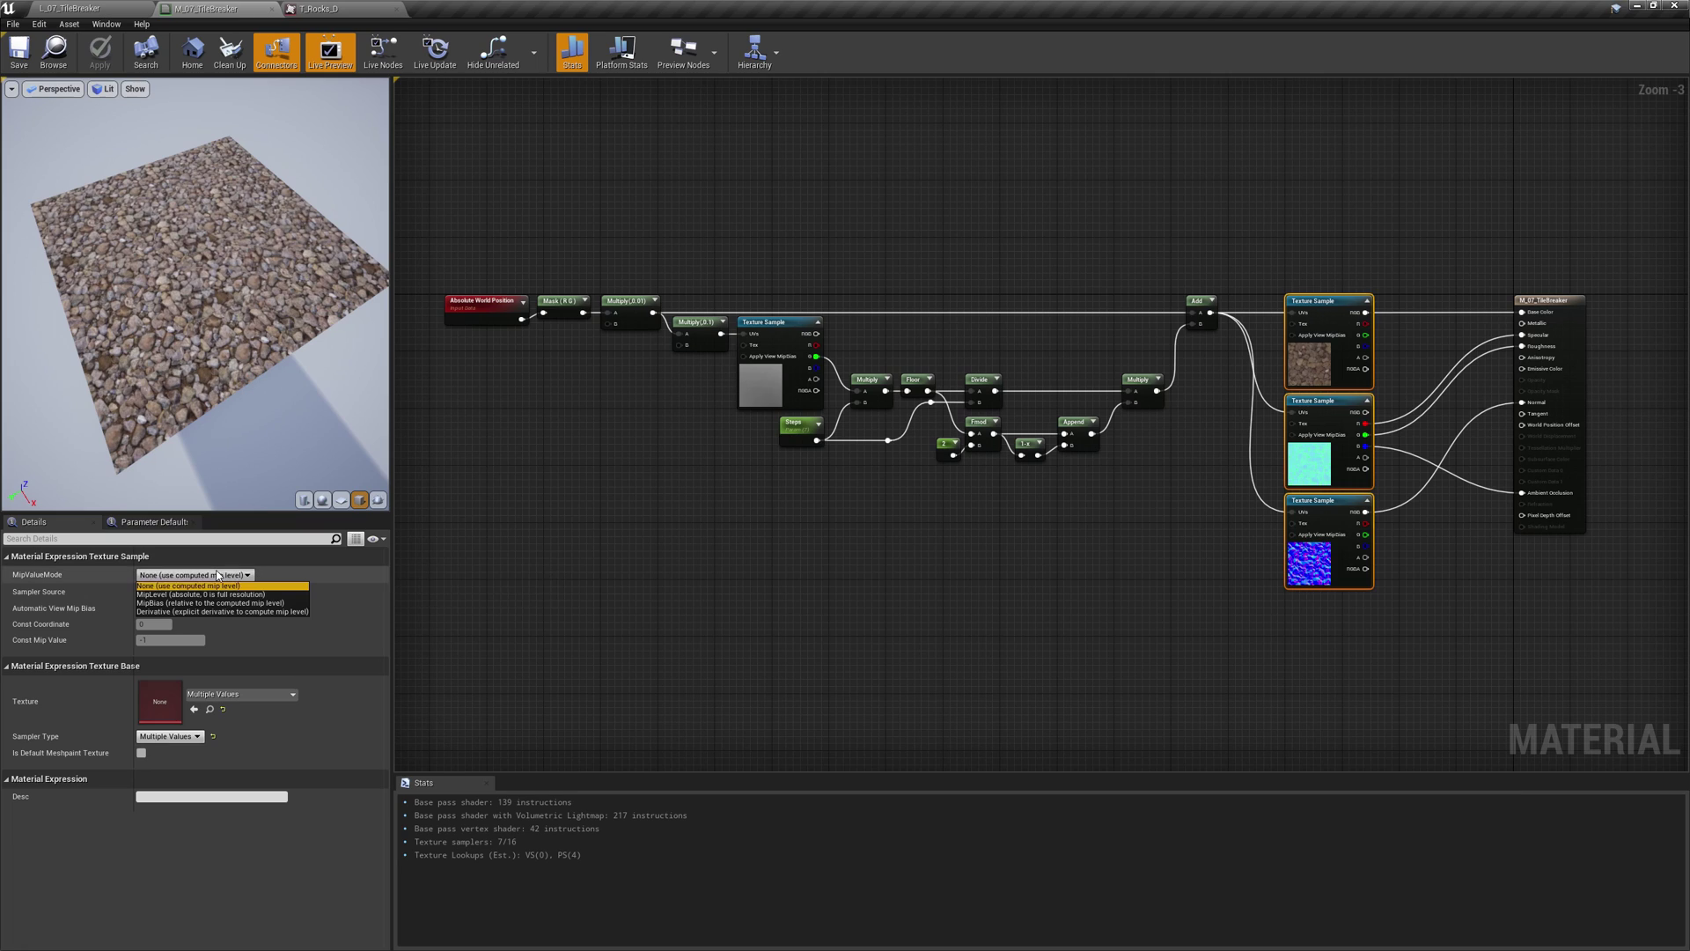
pyautogui.click(209, 611)
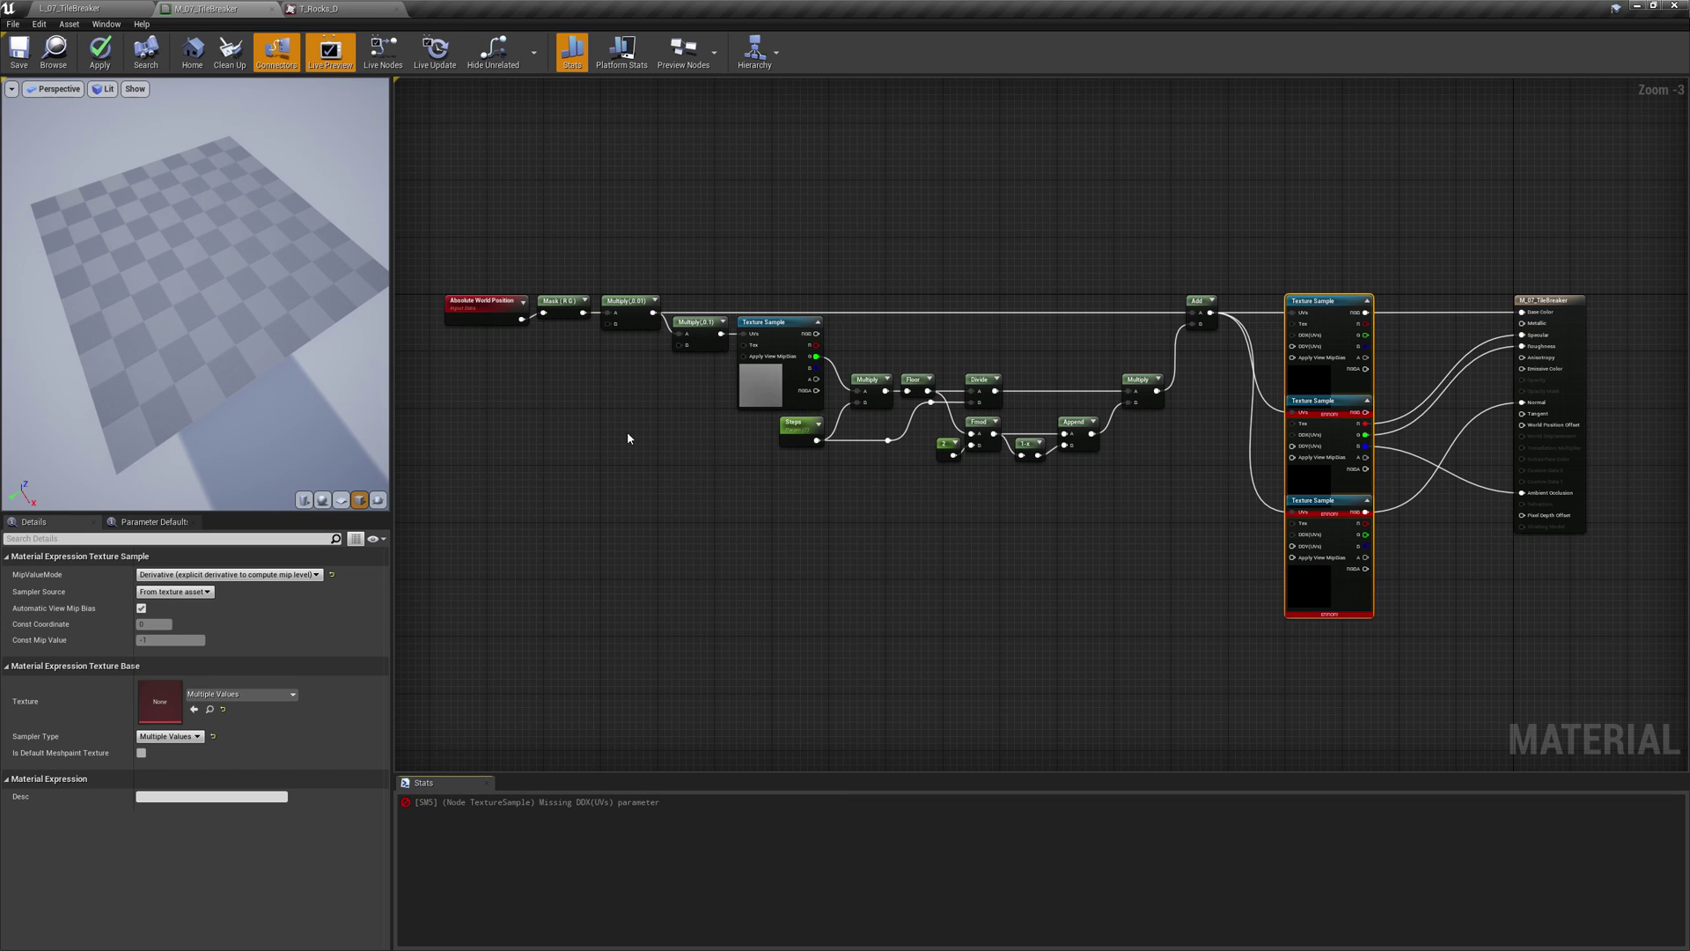
# Reroute the 0.01 Multiply UVs and derive DDX and DDY nodes from them
pyautogui.moveTo(654, 313); pyautogui.dragTo(1106, 534)
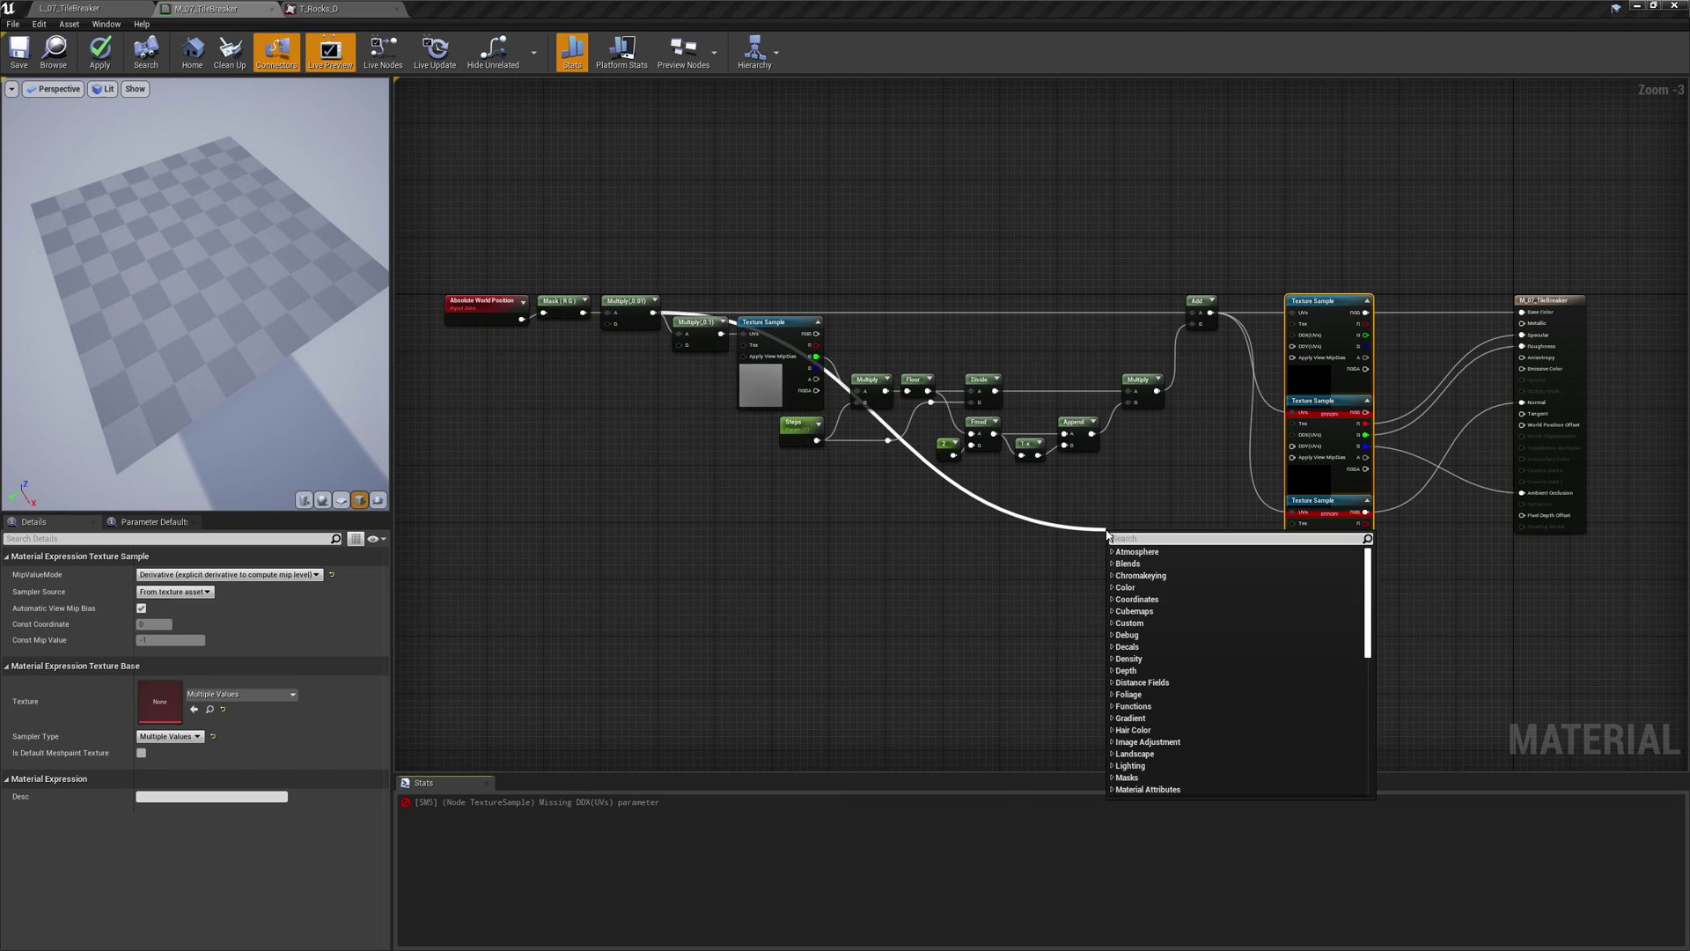
pyautogui.write('rer')
pyautogui.press('Down')
pyautogui.press('Return')
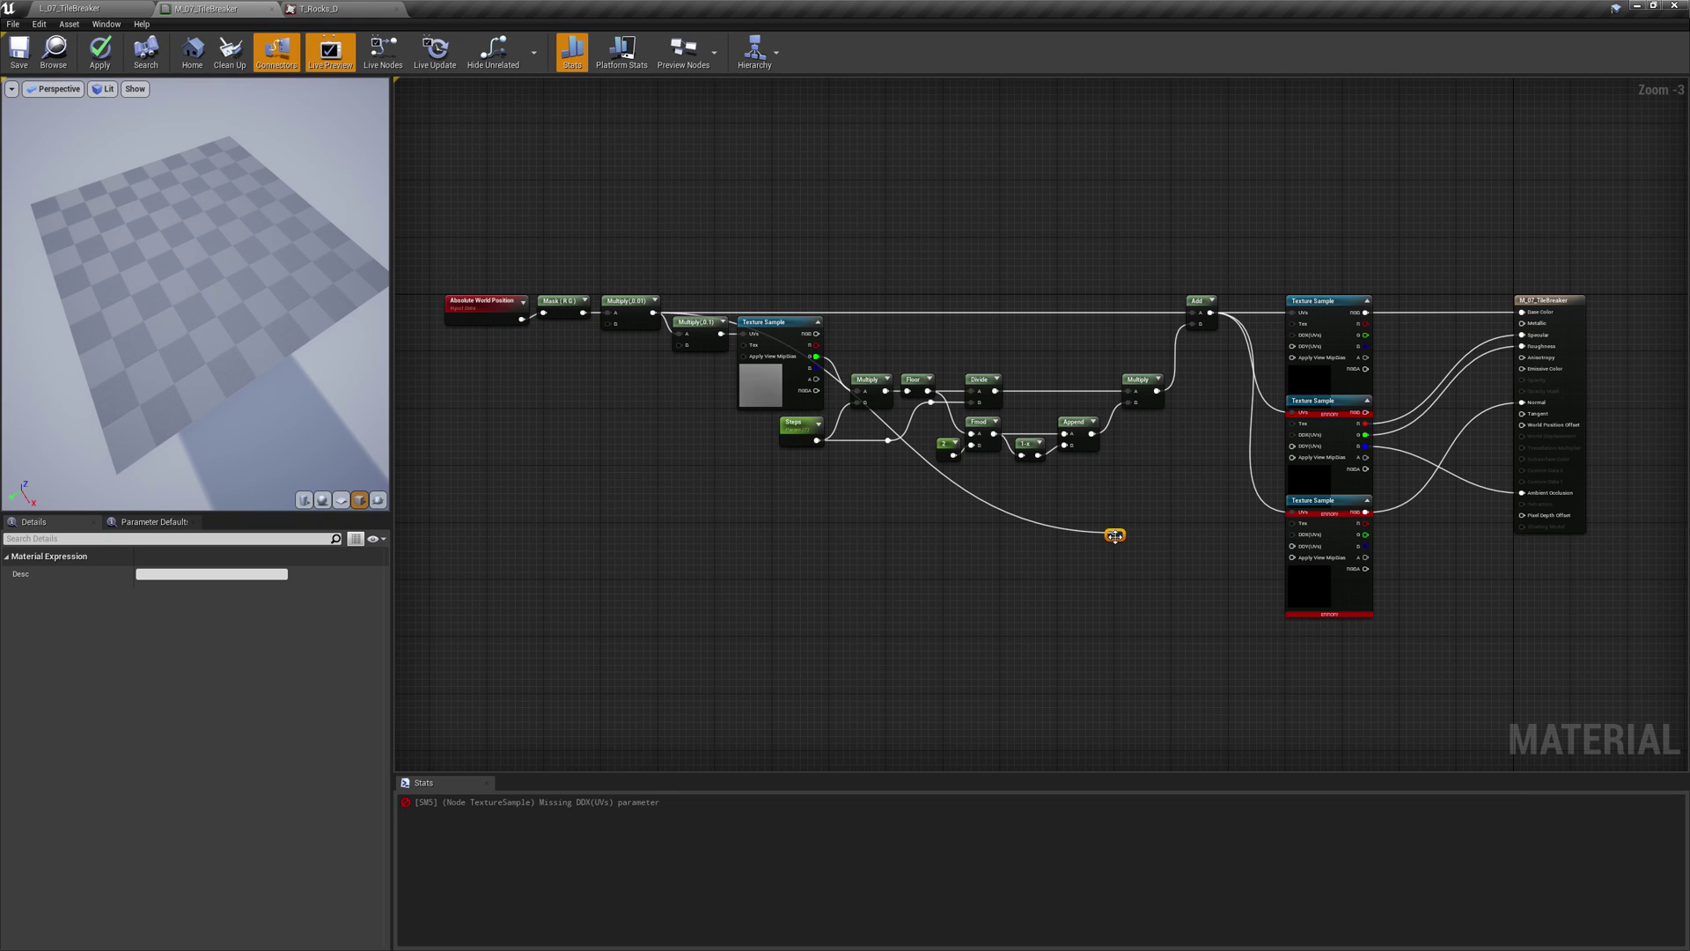
pyautogui.moveTo(1122, 539); pyautogui.dragTo(1178, 541)
pyautogui.write('ddx')
pyautogui.press('Return')
pyautogui.write('ddy')
pyautogui.press('Return')
# Wire DDX and DDY into the texture samples' derivative inputs, including the third sample's DDY(UVs)
pyautogui.moveTo(1177, 511); pyautogui.dragTo(1295, 436)
pyautogui.moveTo(1293, 446); pyautogui.dragTo(1191, 550)
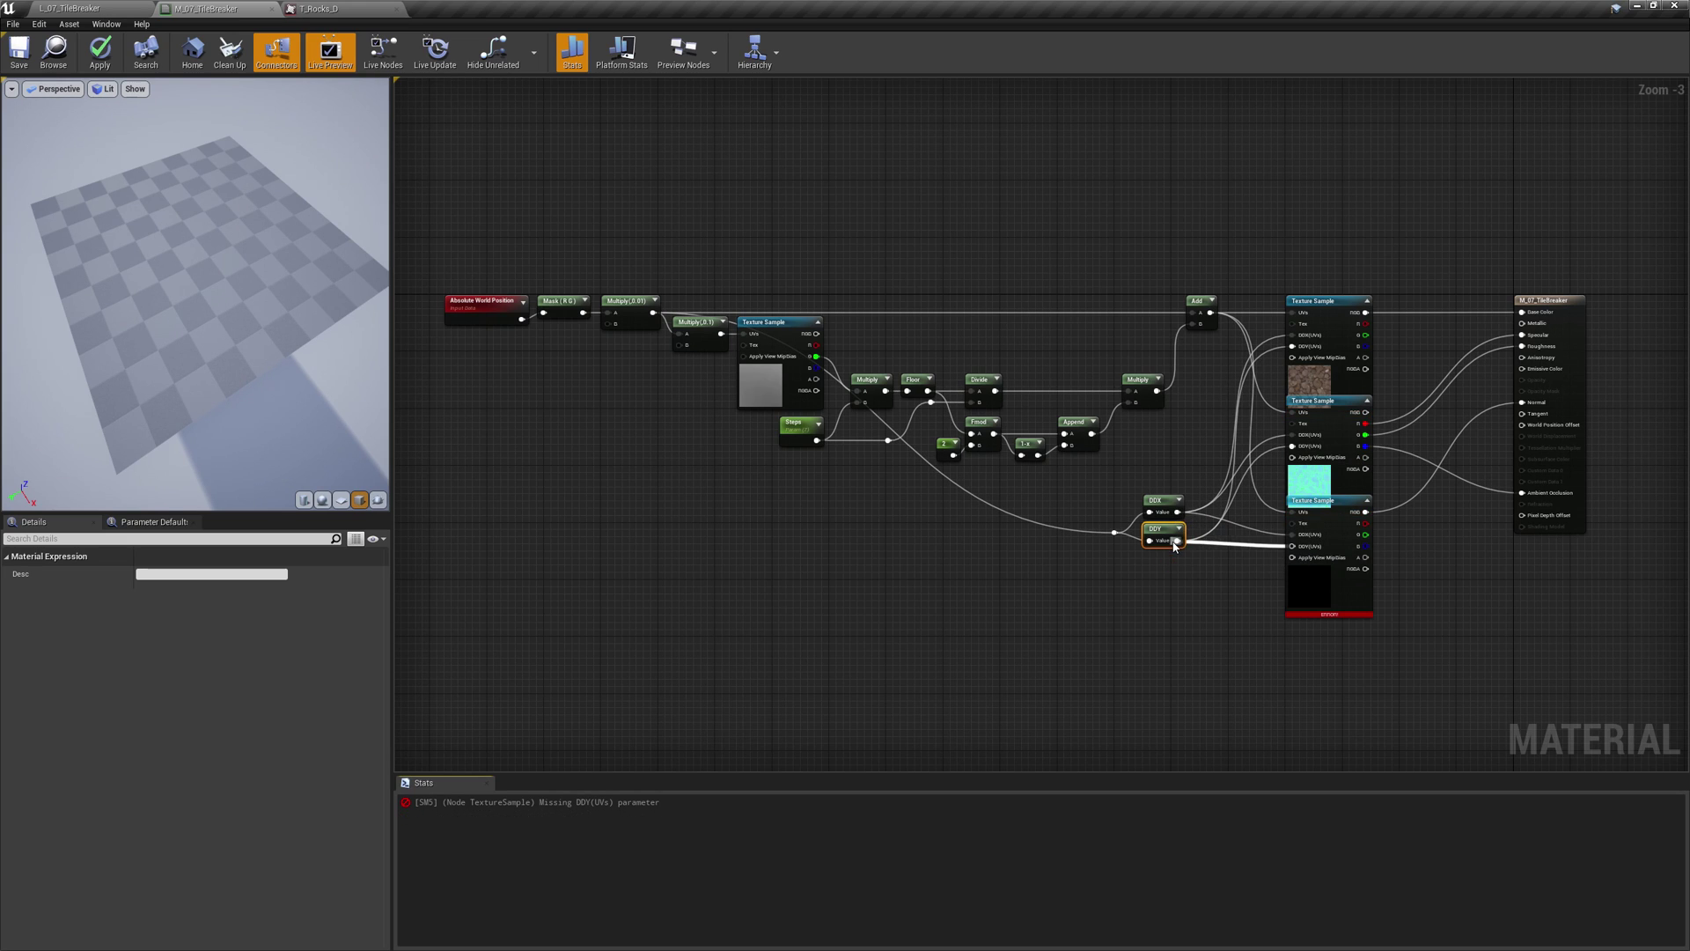
pyautogui.moveTo(1174, 546); pyautogui.dragTo(1292, 546)
pyautogui.click(1207, 604)
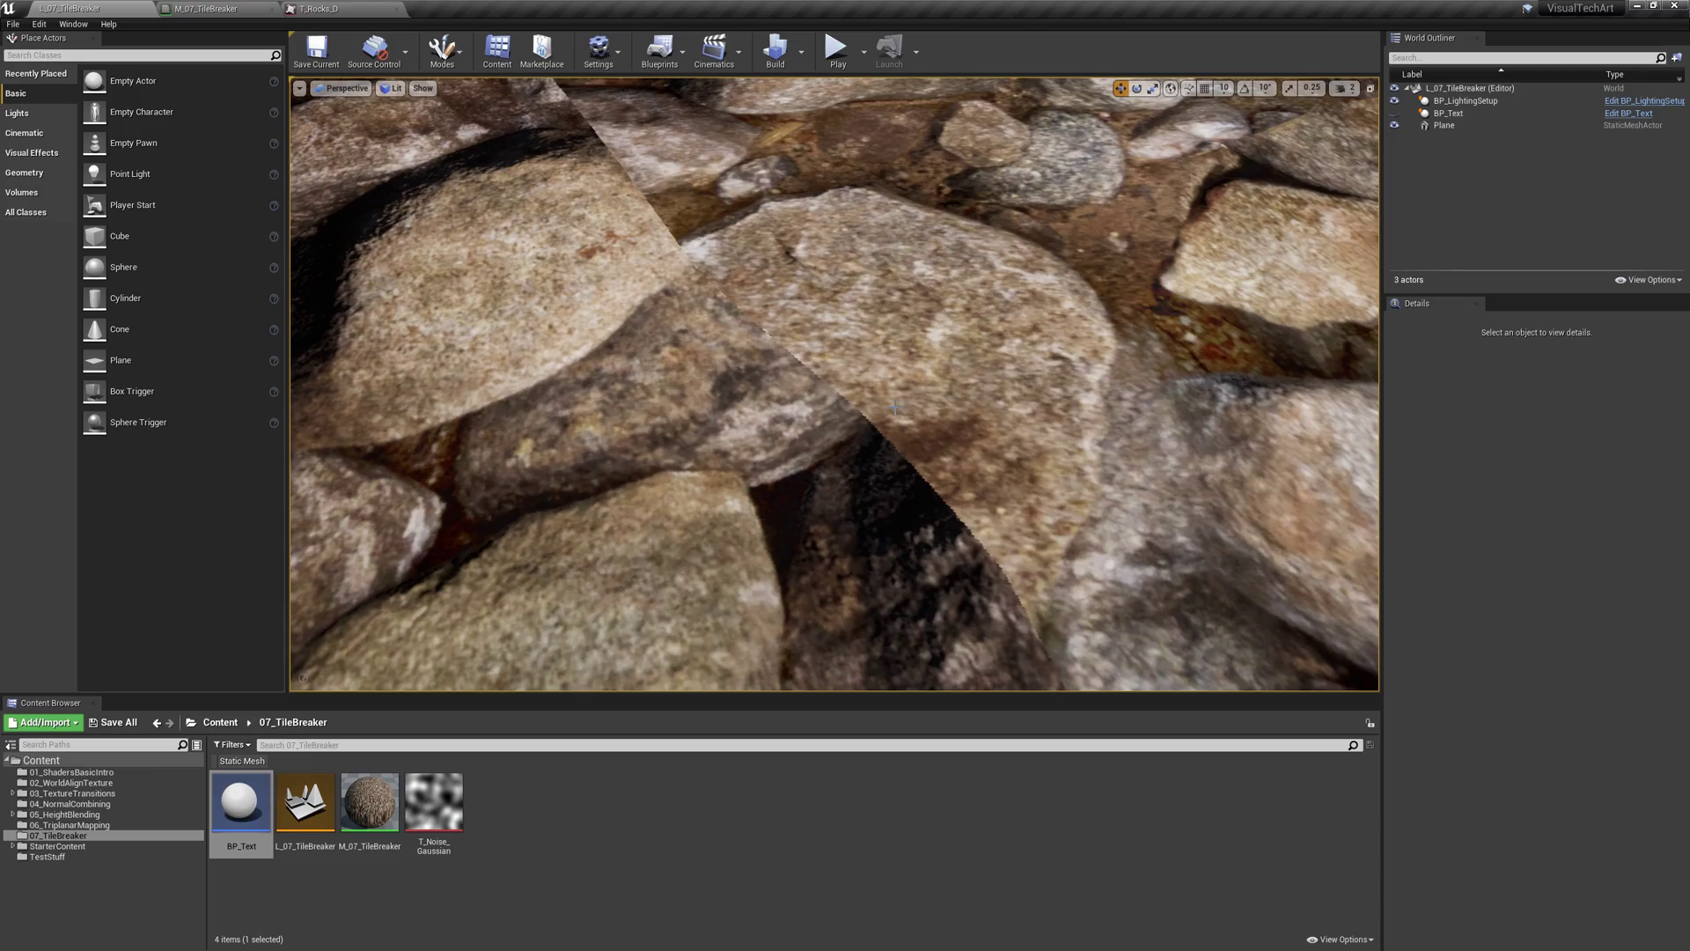
# Fly the camera back and turn it to look across the tiled rock plane
pyautogui.press('s')
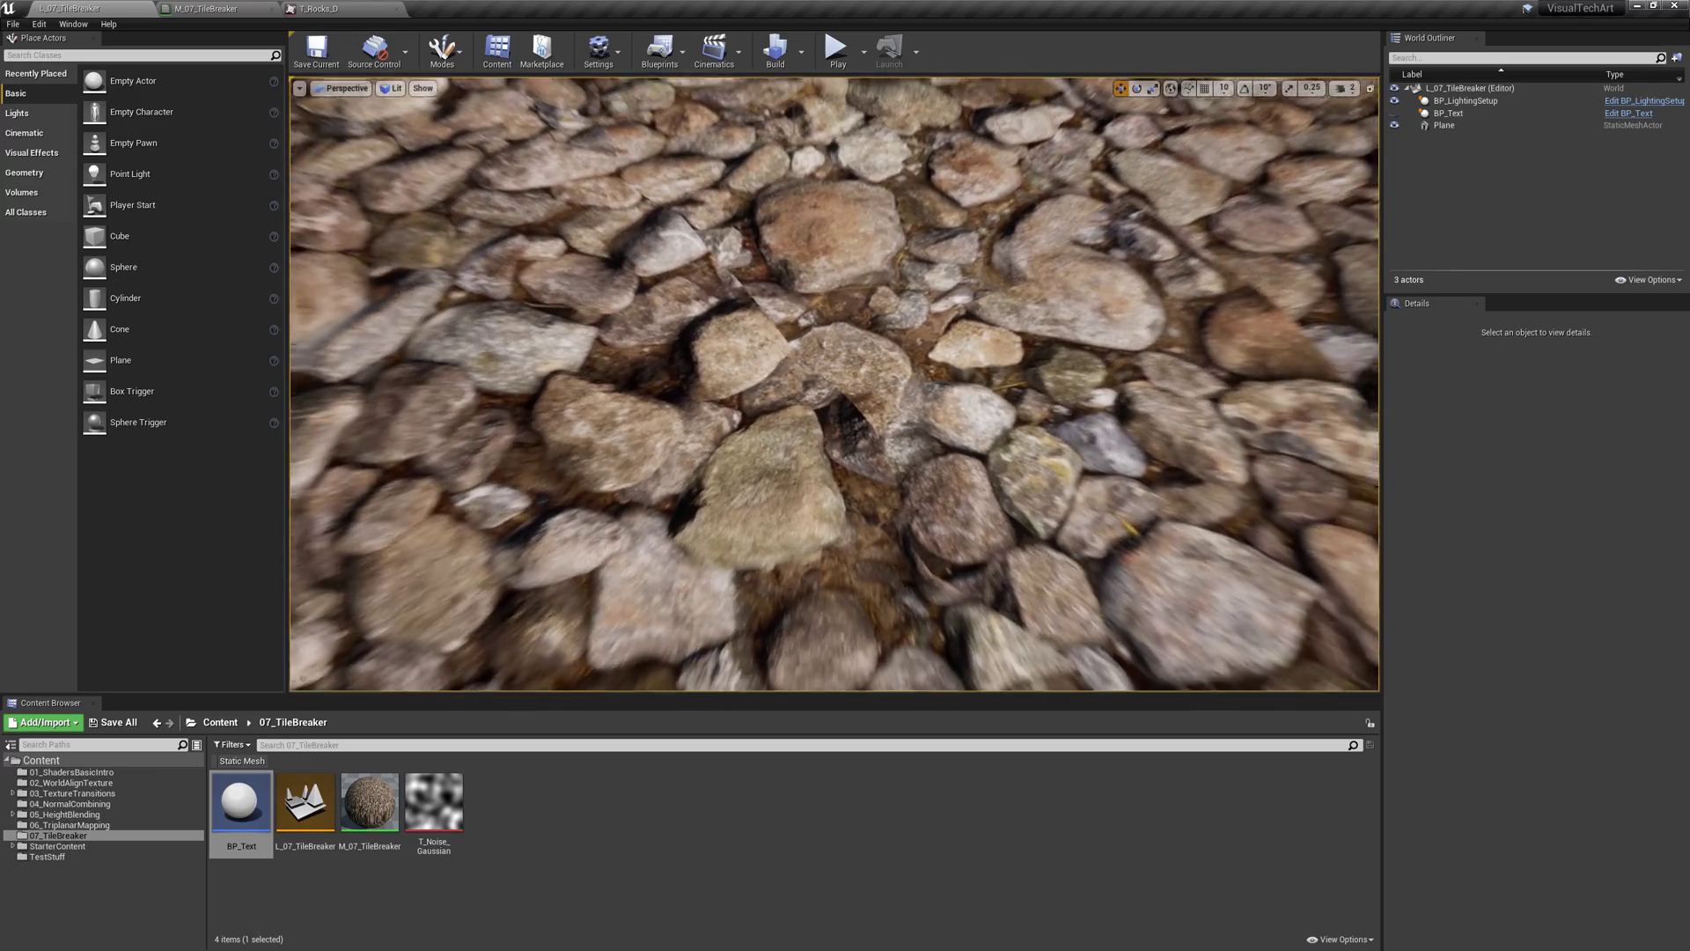
pyautogui.press('s')
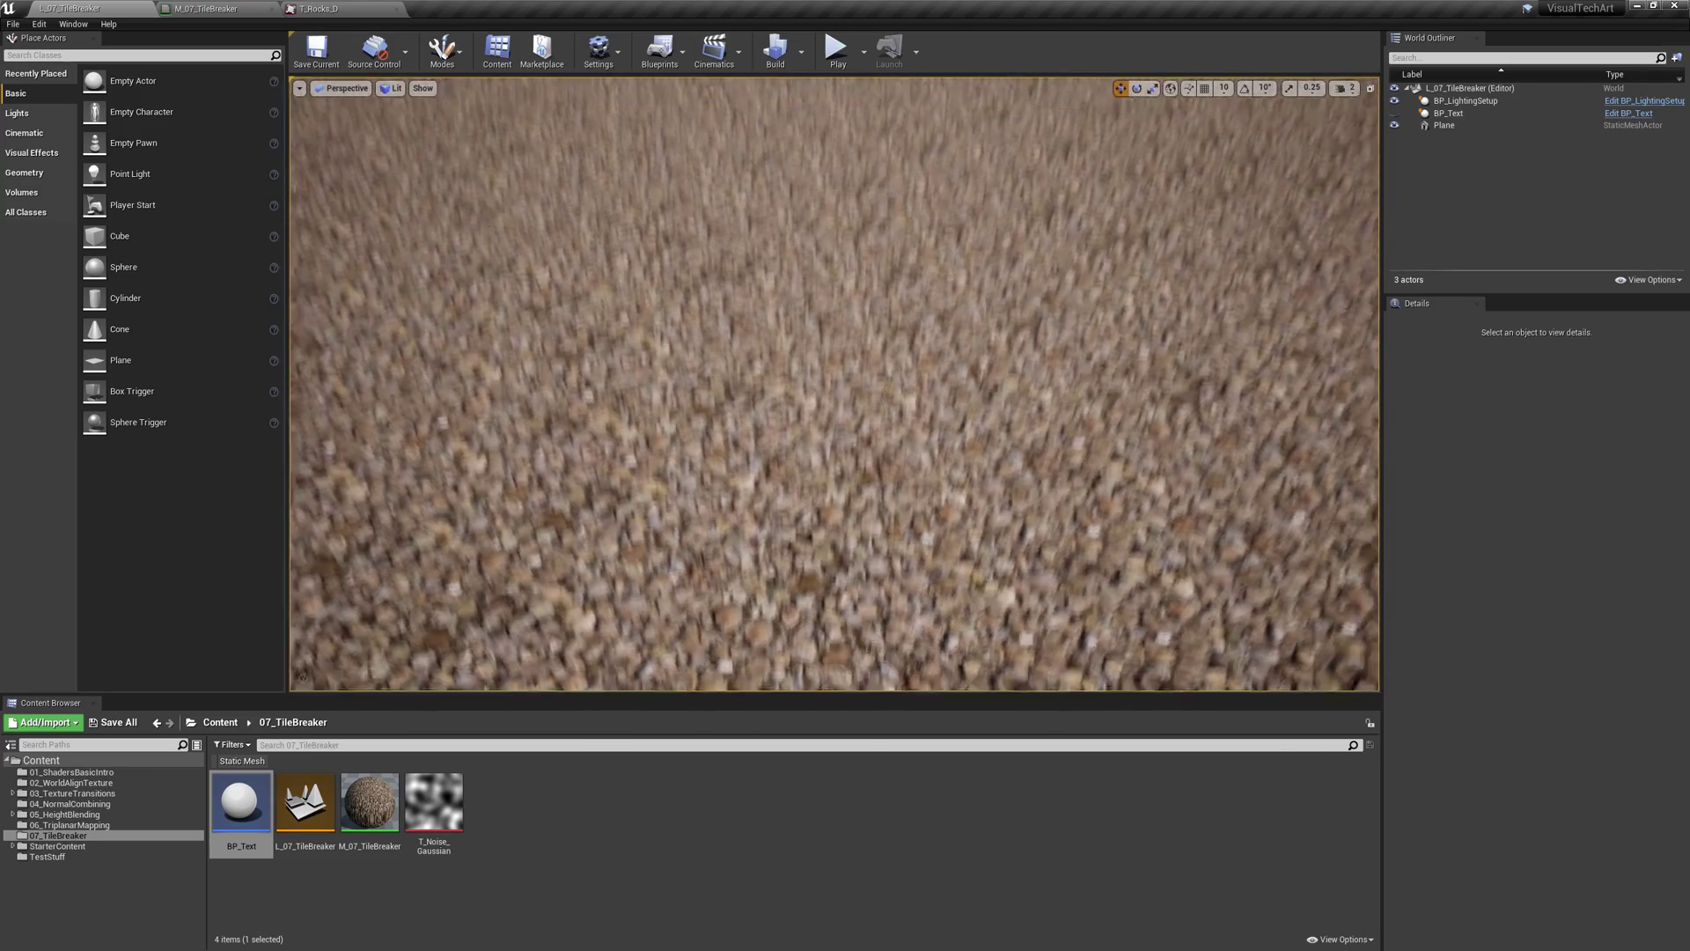
pyautogui.scroll(-5, 833, 384)
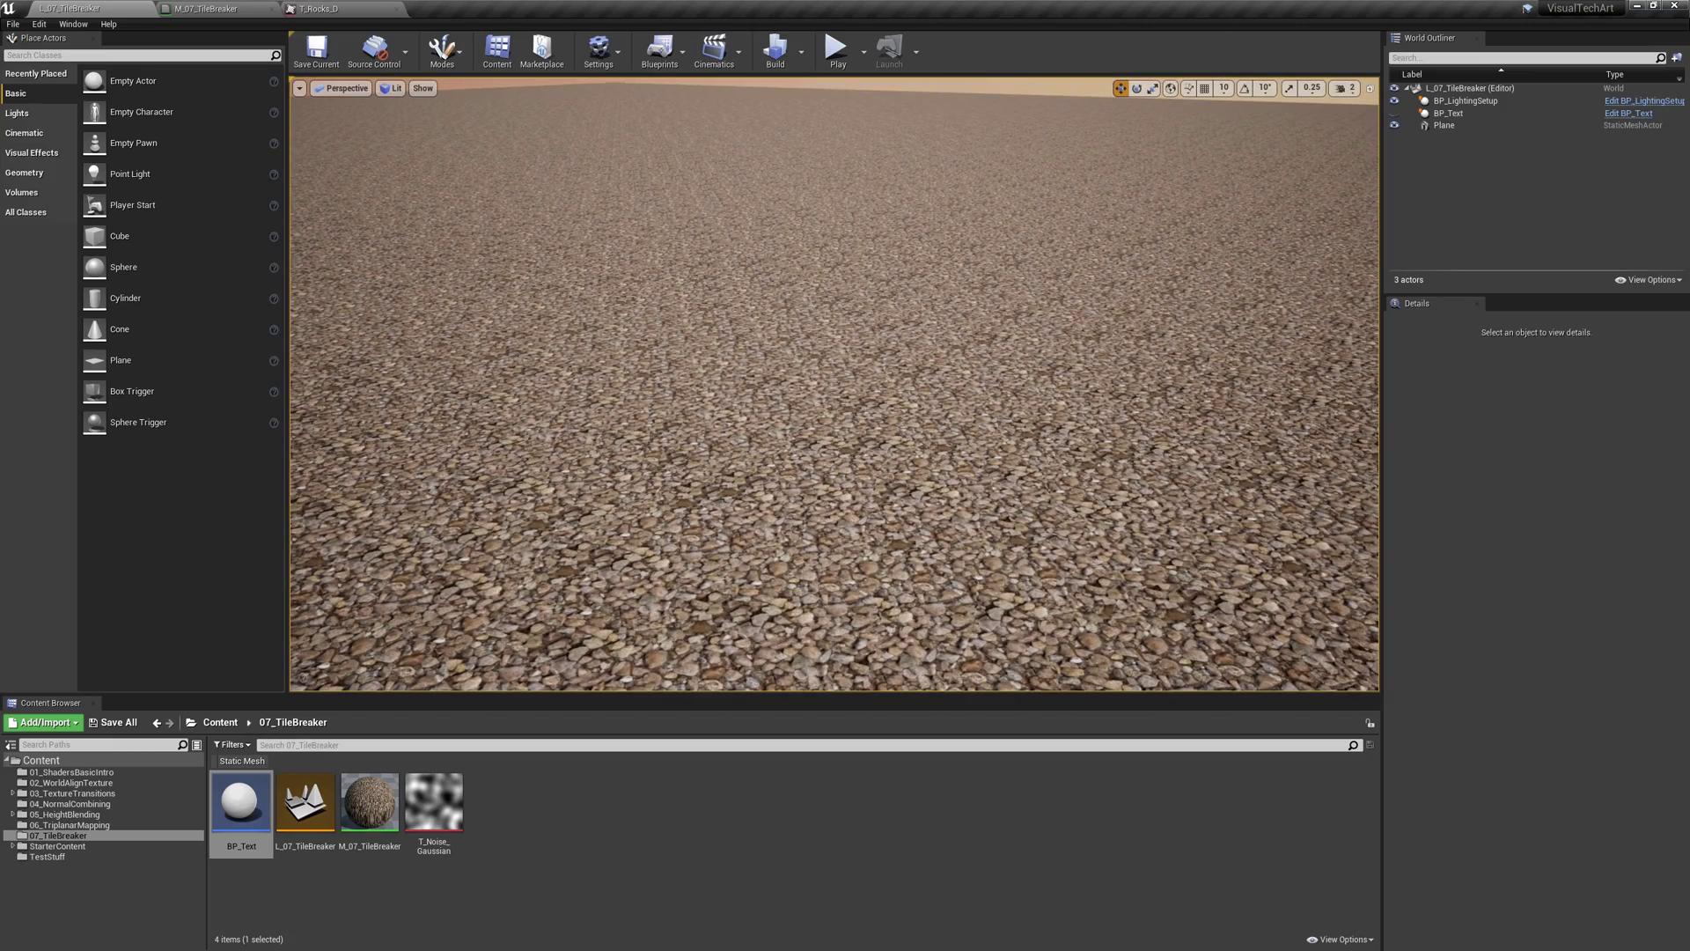
pyautogui.moveTo(834, 384); pyautogui.dragTo(791, 396, button='right')
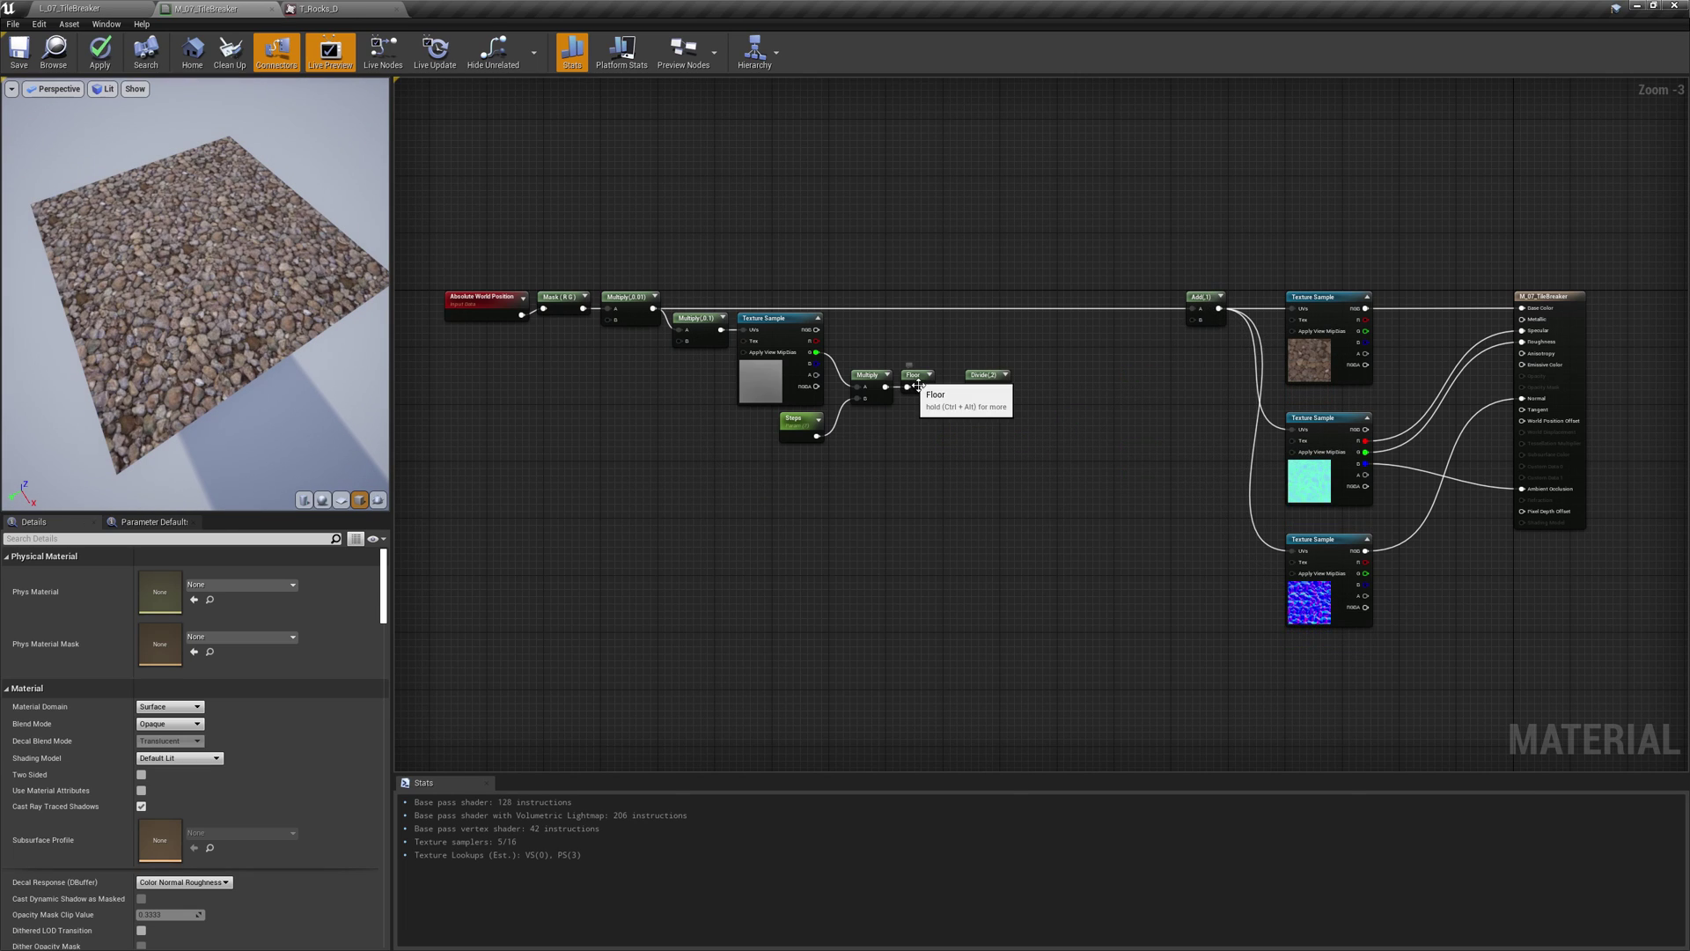
# Halve Steps with a Multiply 0.5 and Truncate it into the noise Multiply's B input
pyautogui.moveTo(918, 385); pyautogui.dragTo(961, 337)
pyautogui.keyDown('ctrl'); pyautogui.click(978, 378); pyautogui.keyUp('ctrl')
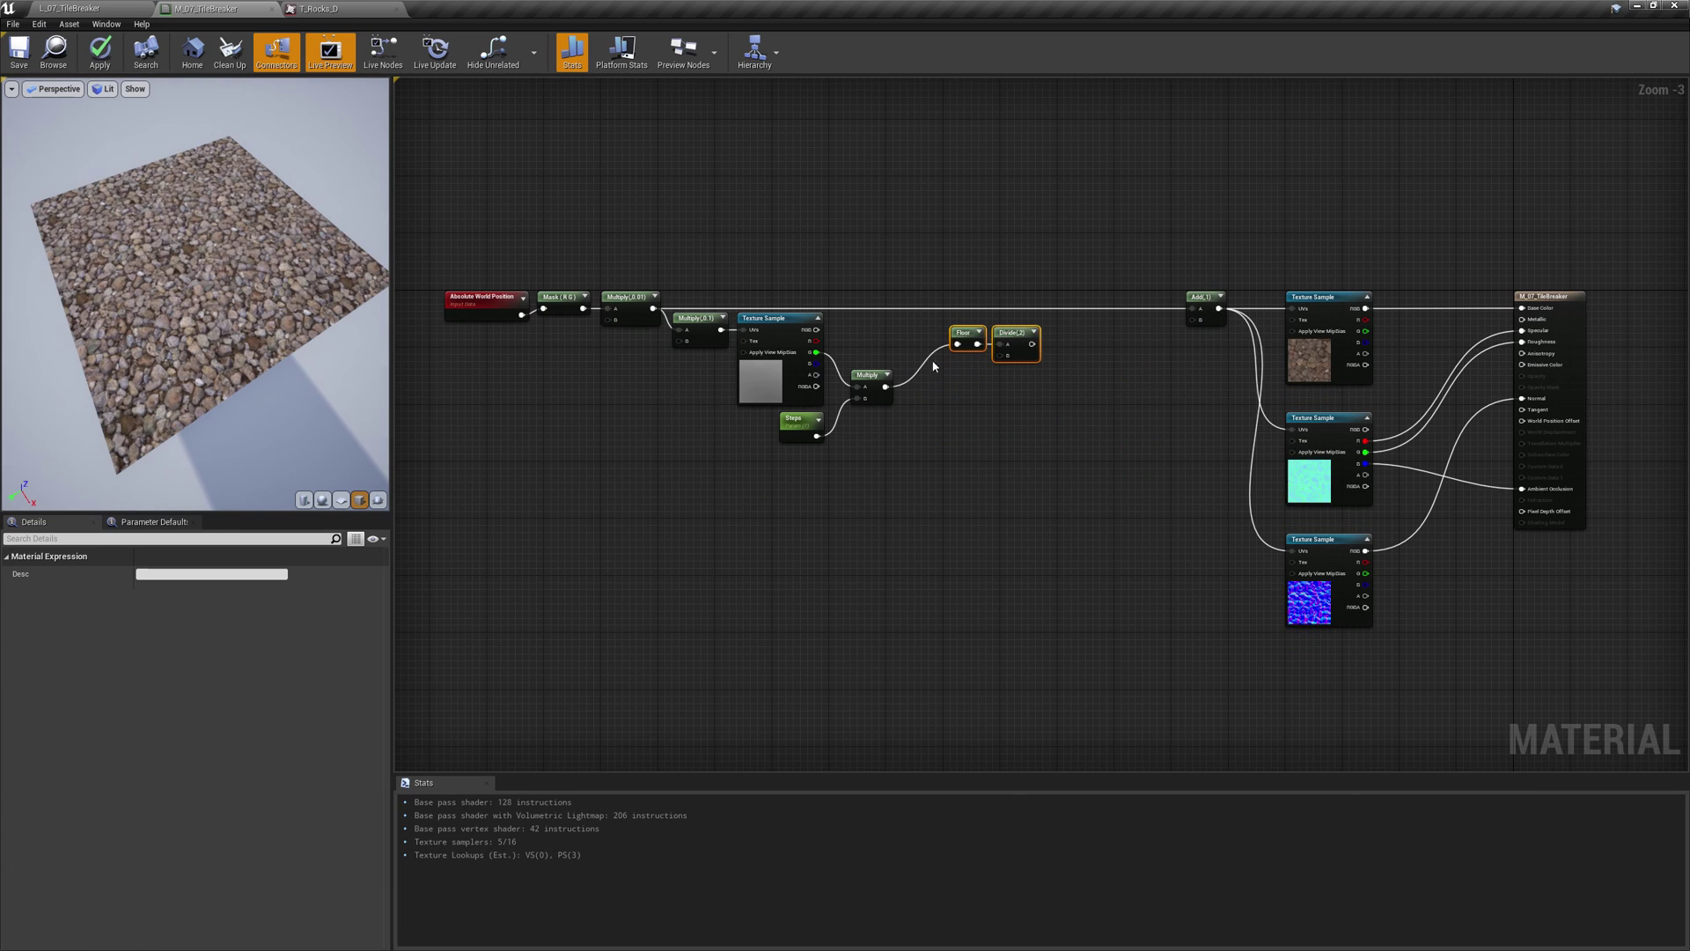
pyautogui.moveTo(789, 431); pyautogui.dragTo(752, 432)
pyautogui.hotkey('ctrl', 'z')
pyautogui.hotkey('ctrl', 'z')
pyautogui.hotkey('ctrl', 'z')
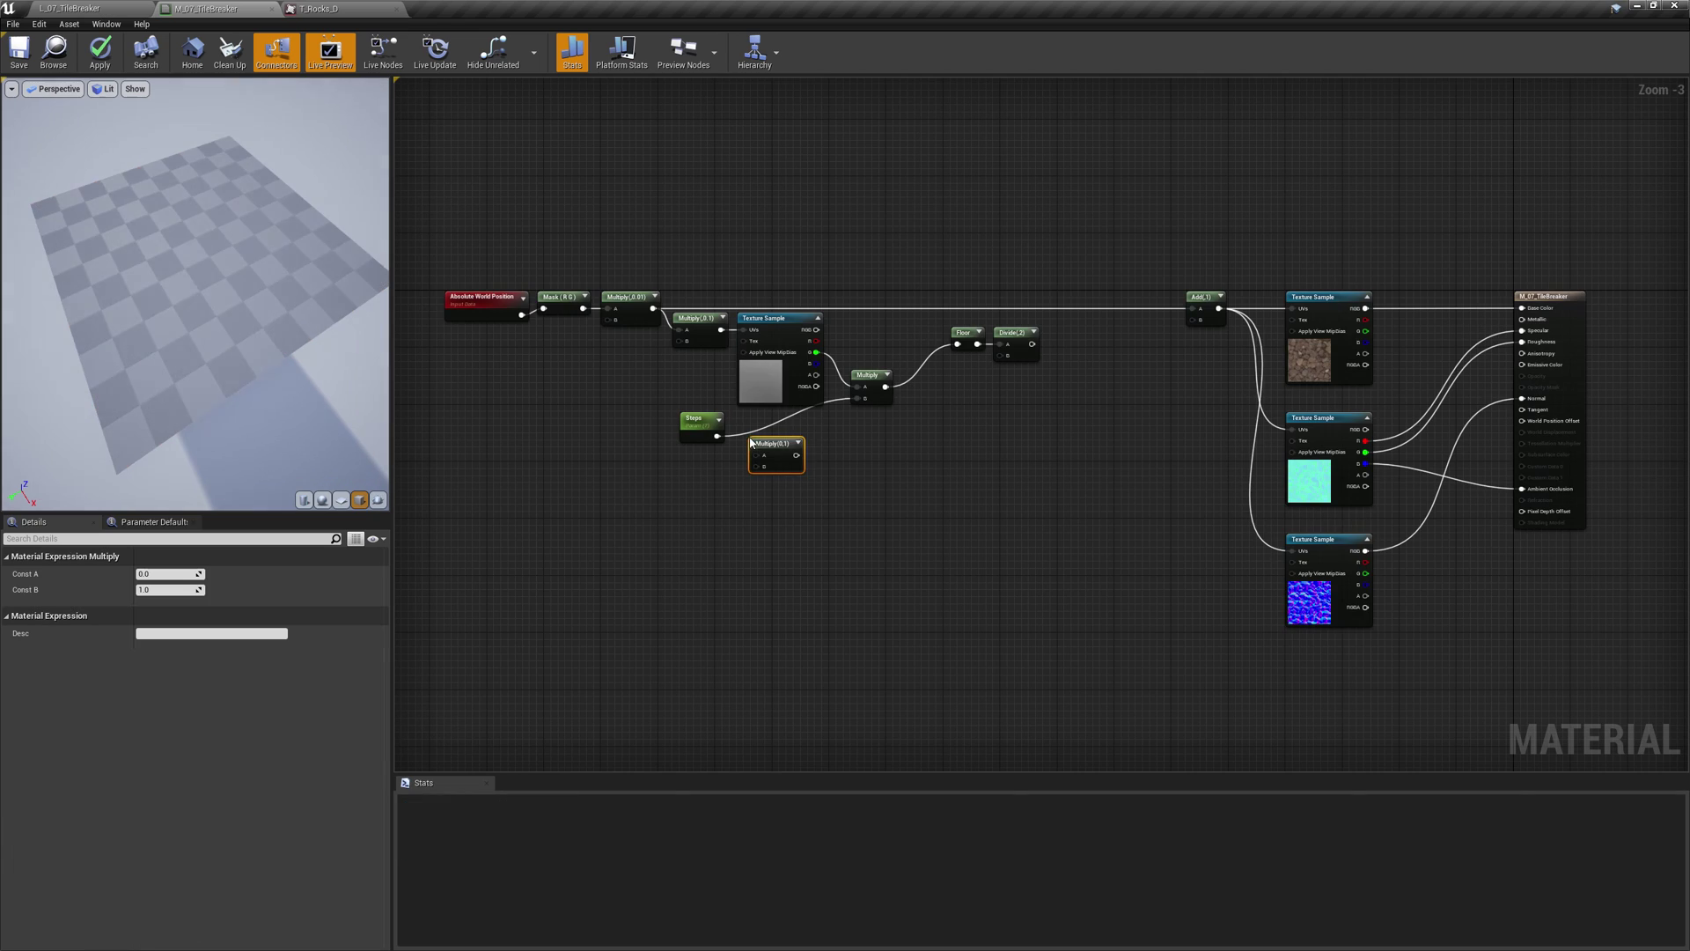
pyautogui.click(187, 590)
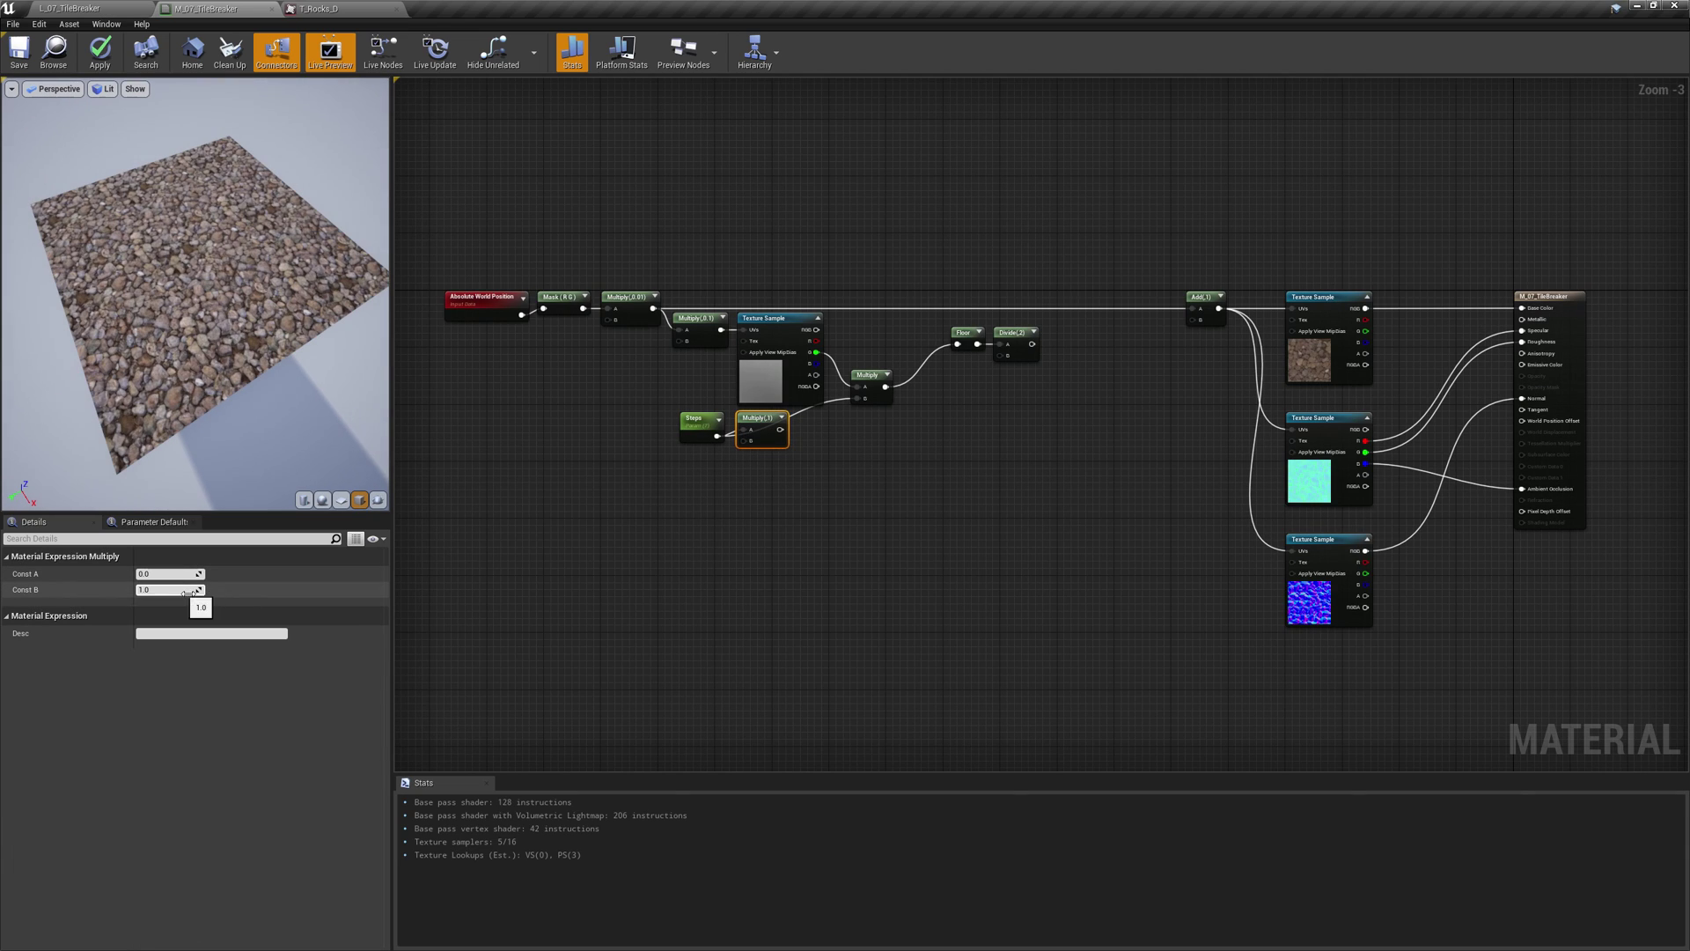
pyautogui.write('0.5')
pyautogui.press('Return')
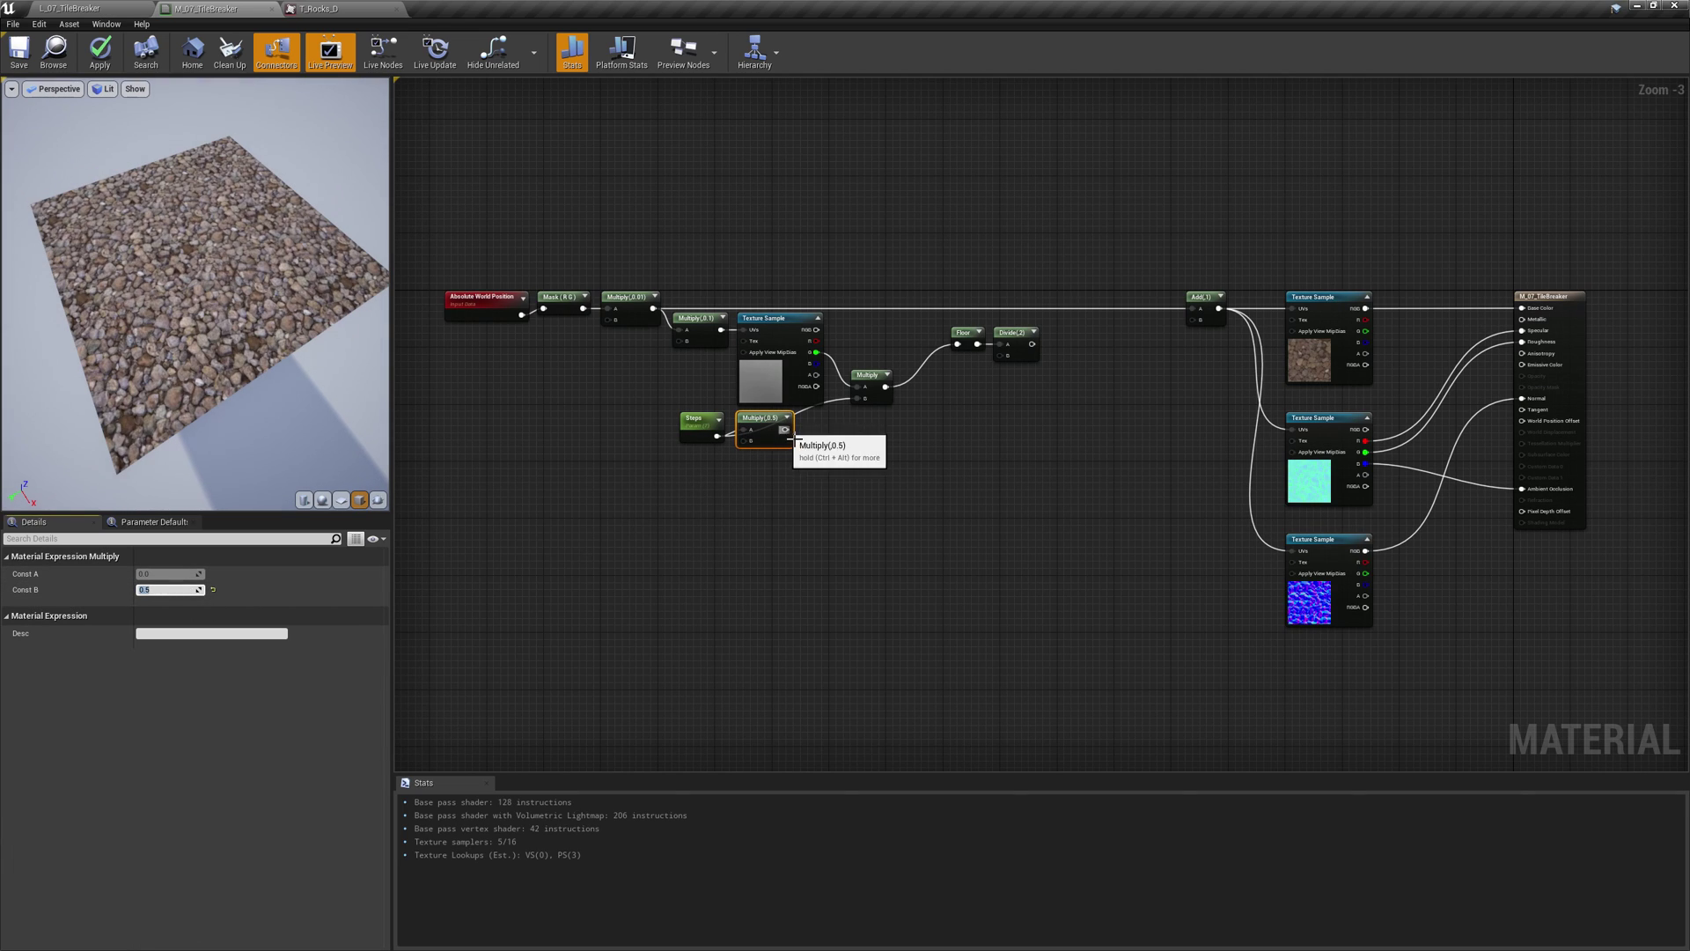
pyautogui.moveTo(783, 429); pyautogui.dragTo(813, 428)
pyautogui.write('trunc')
pyautogui.press('Return')
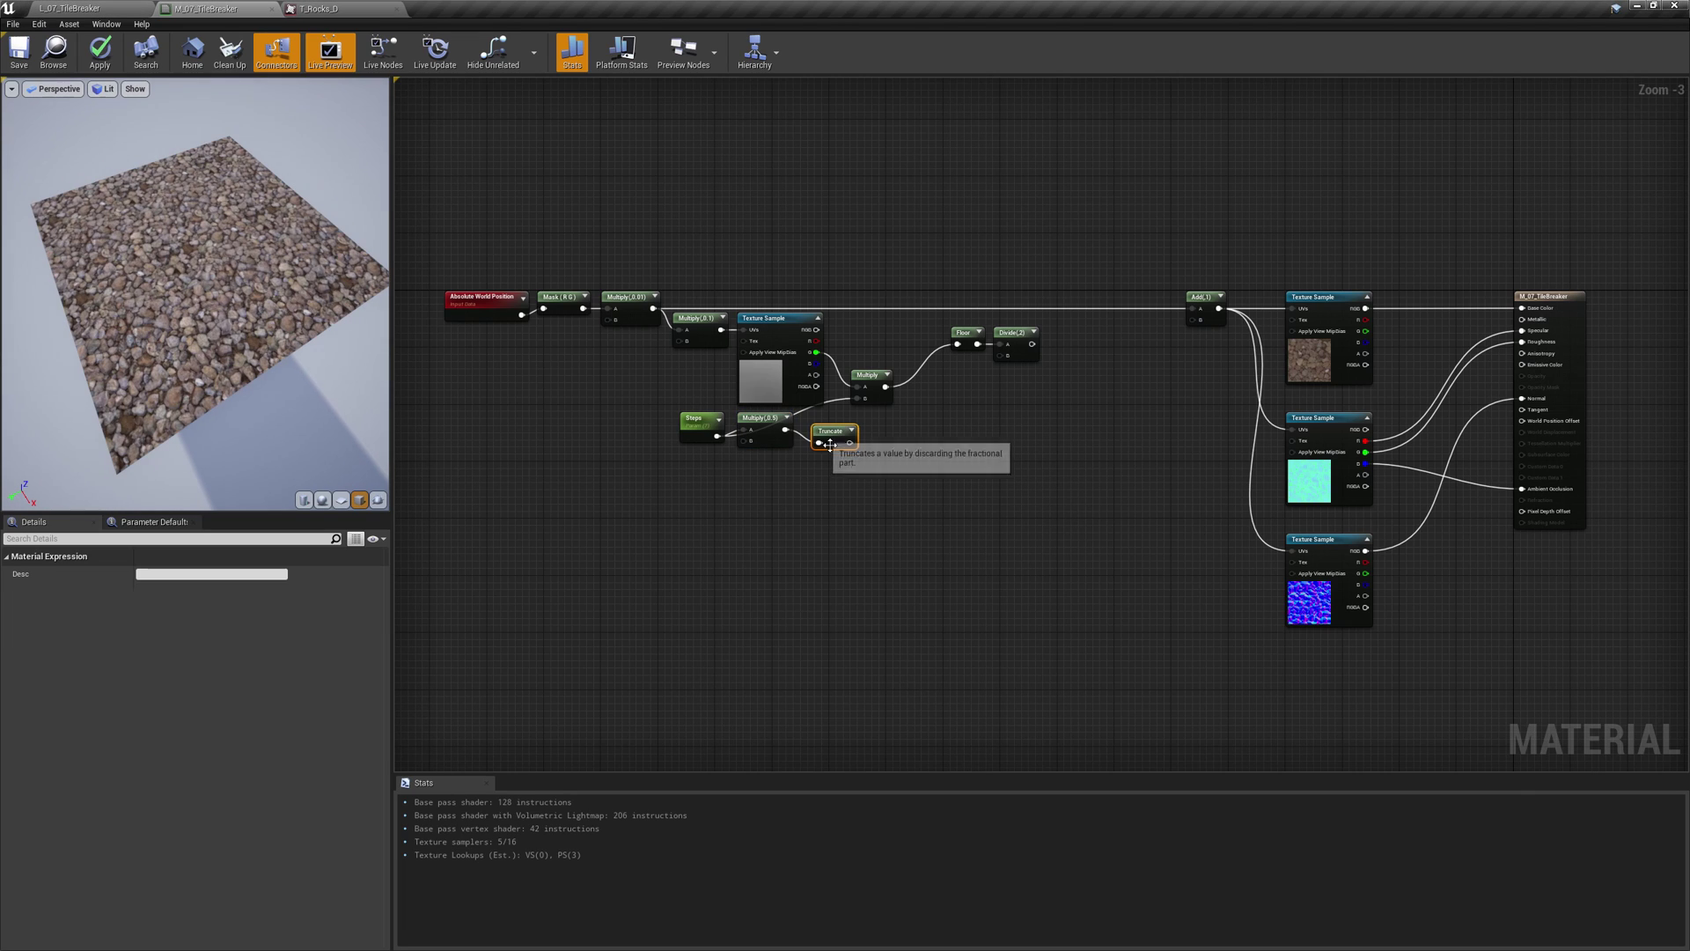
pyautogui.moveTo(837, 430); pyautogui.dragTo(684, 430)
# Duplicate the Floor and Divide nodes and feed the noise Multiply through a new Add 0.5
pyautogui.click(889, 441)
pyautogui.moveTo(1051, 400); pyautogui.dragTo(969, 342)
pyautogui.hotkey('ctrl', 'v')
pyautogui.moveTo(989, 410); pyautogui.dragTo(996, 410)
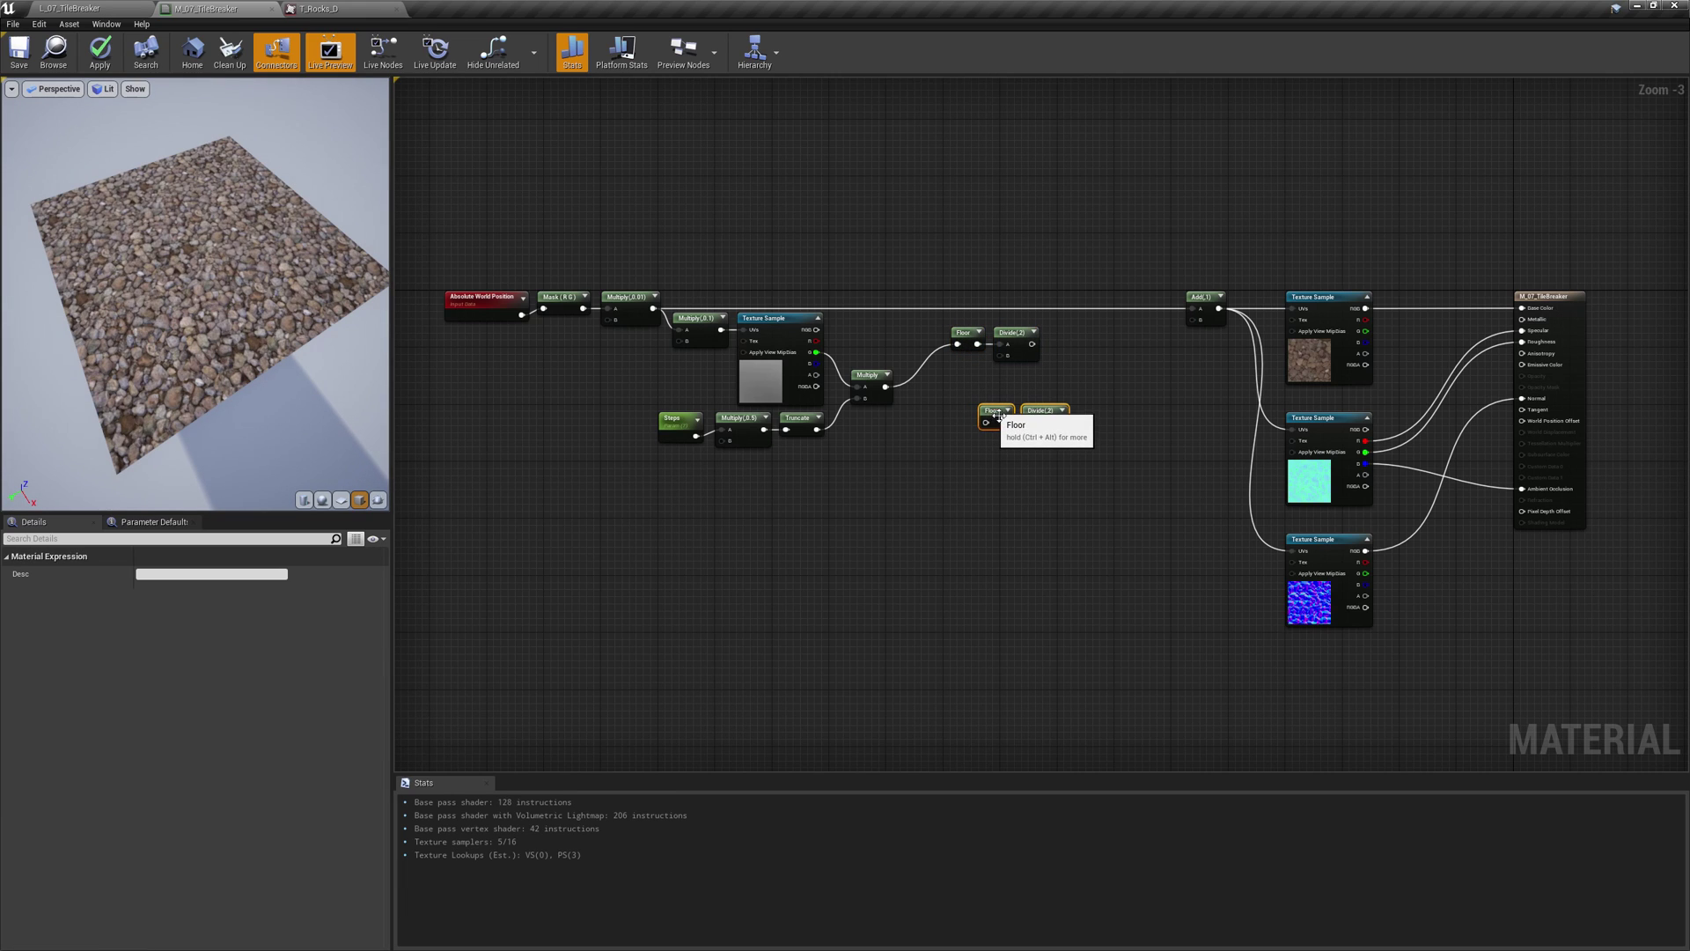
pyautogui.press('a')
pyautogui.click(931, 409)
pyautogui.click(167, 590)
pyautogui.write('0.5')
pyautogui.press('Return')
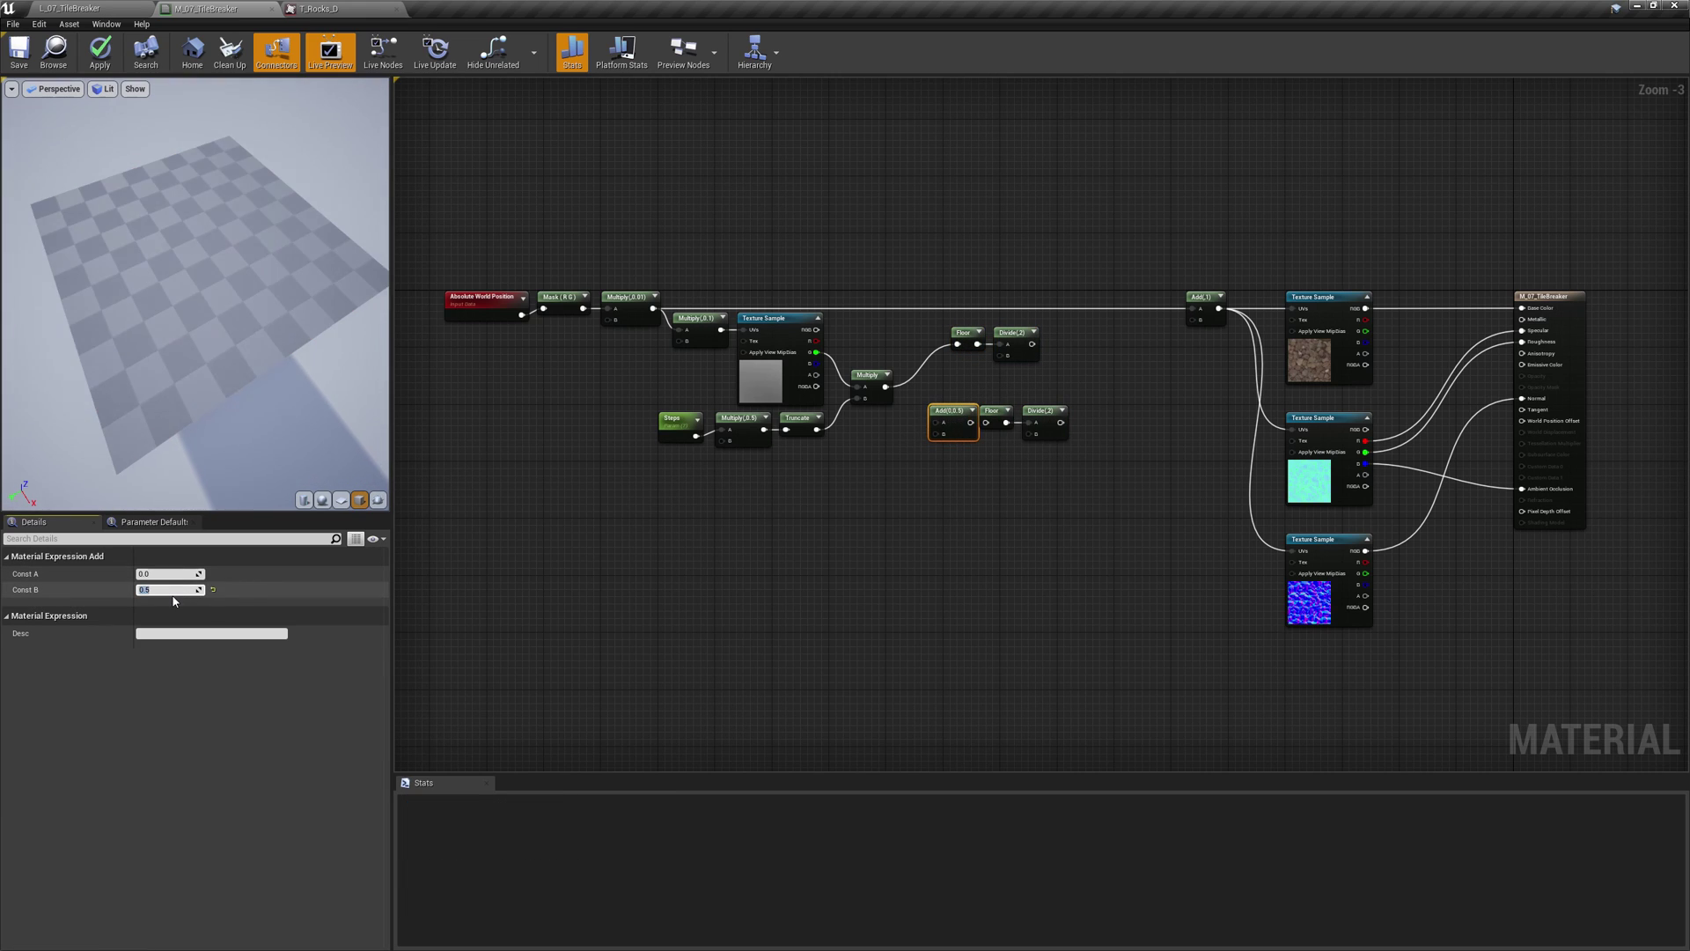
pyautogui.moveTo(886, 386); pyautogui.dragTo(934, 423)
pyautogui.click(1041, 417)
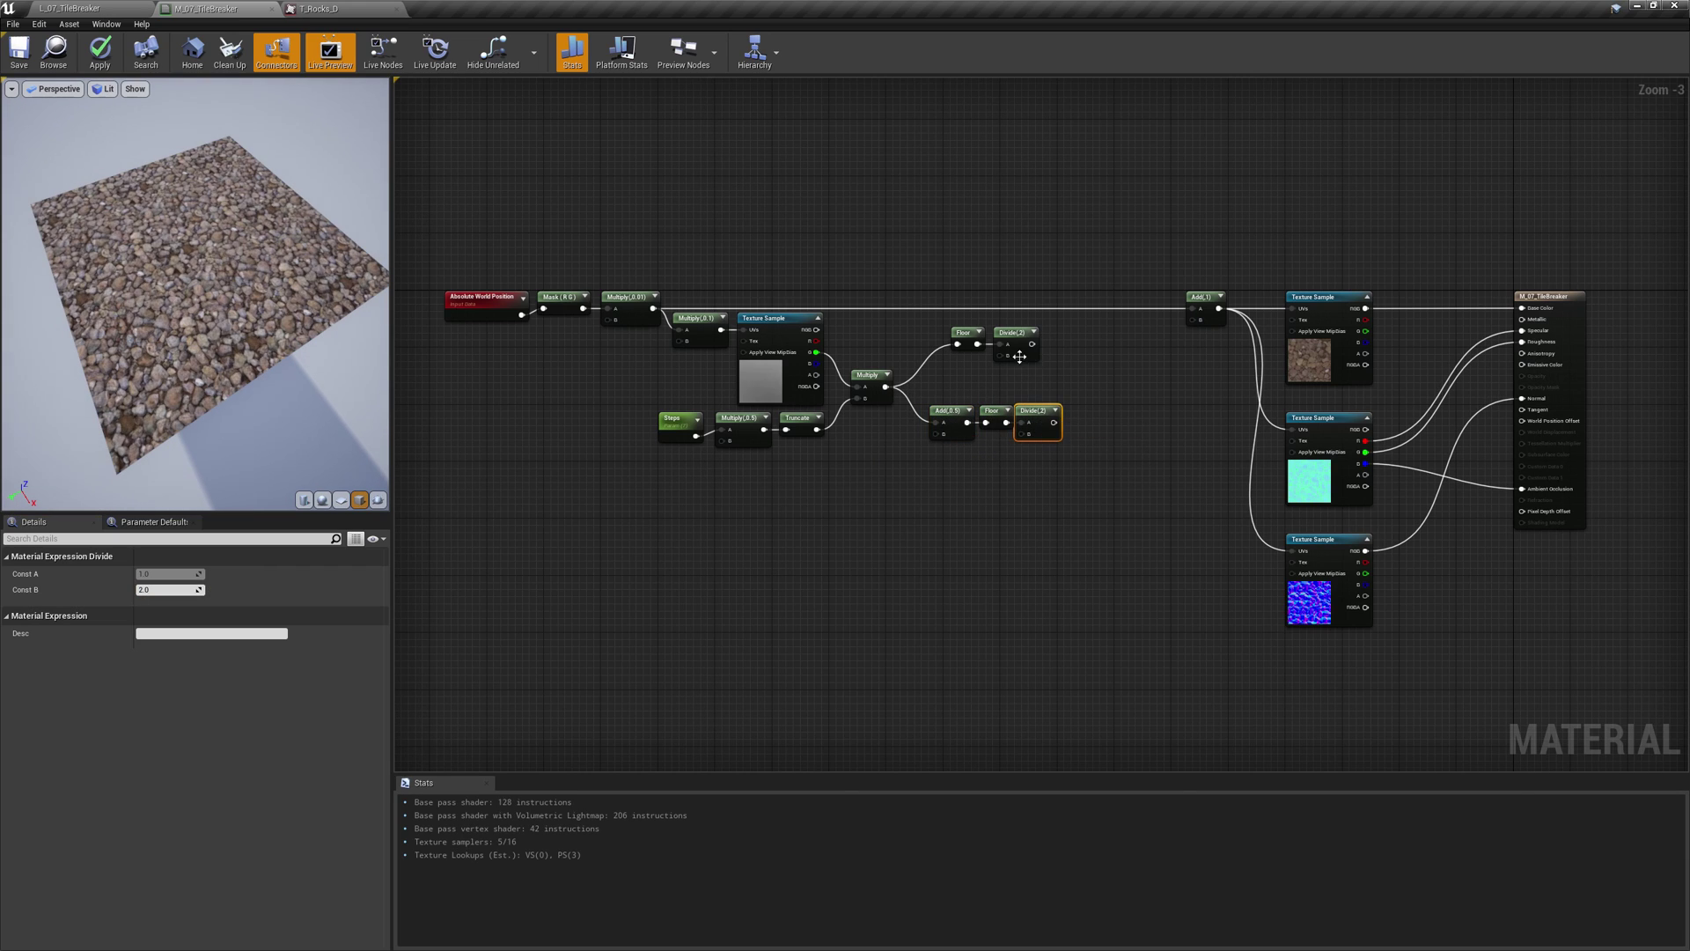
# Wire Truncate into both Divide B inputs via reroute points, tidying the node layout
pyautogui.moveTo(1009, 342); pyautogui.dragTo(1027, 341)
pyautogui.moveTo(1016, 330); pyautogui.dragTo(1044, 335)
pyautogui.moveTo(1055, 459); pyautogui.dragTo(1048, 403)
pyautogui.doubleClick(950, 361)
pyautogui.moveTo(957, 369); pyautogui.dragTo(950, 363)
pyautogui.click(963, 483)
pyautogui.moveTo(817, 430); pyautogui.dragTo(1022, 422)
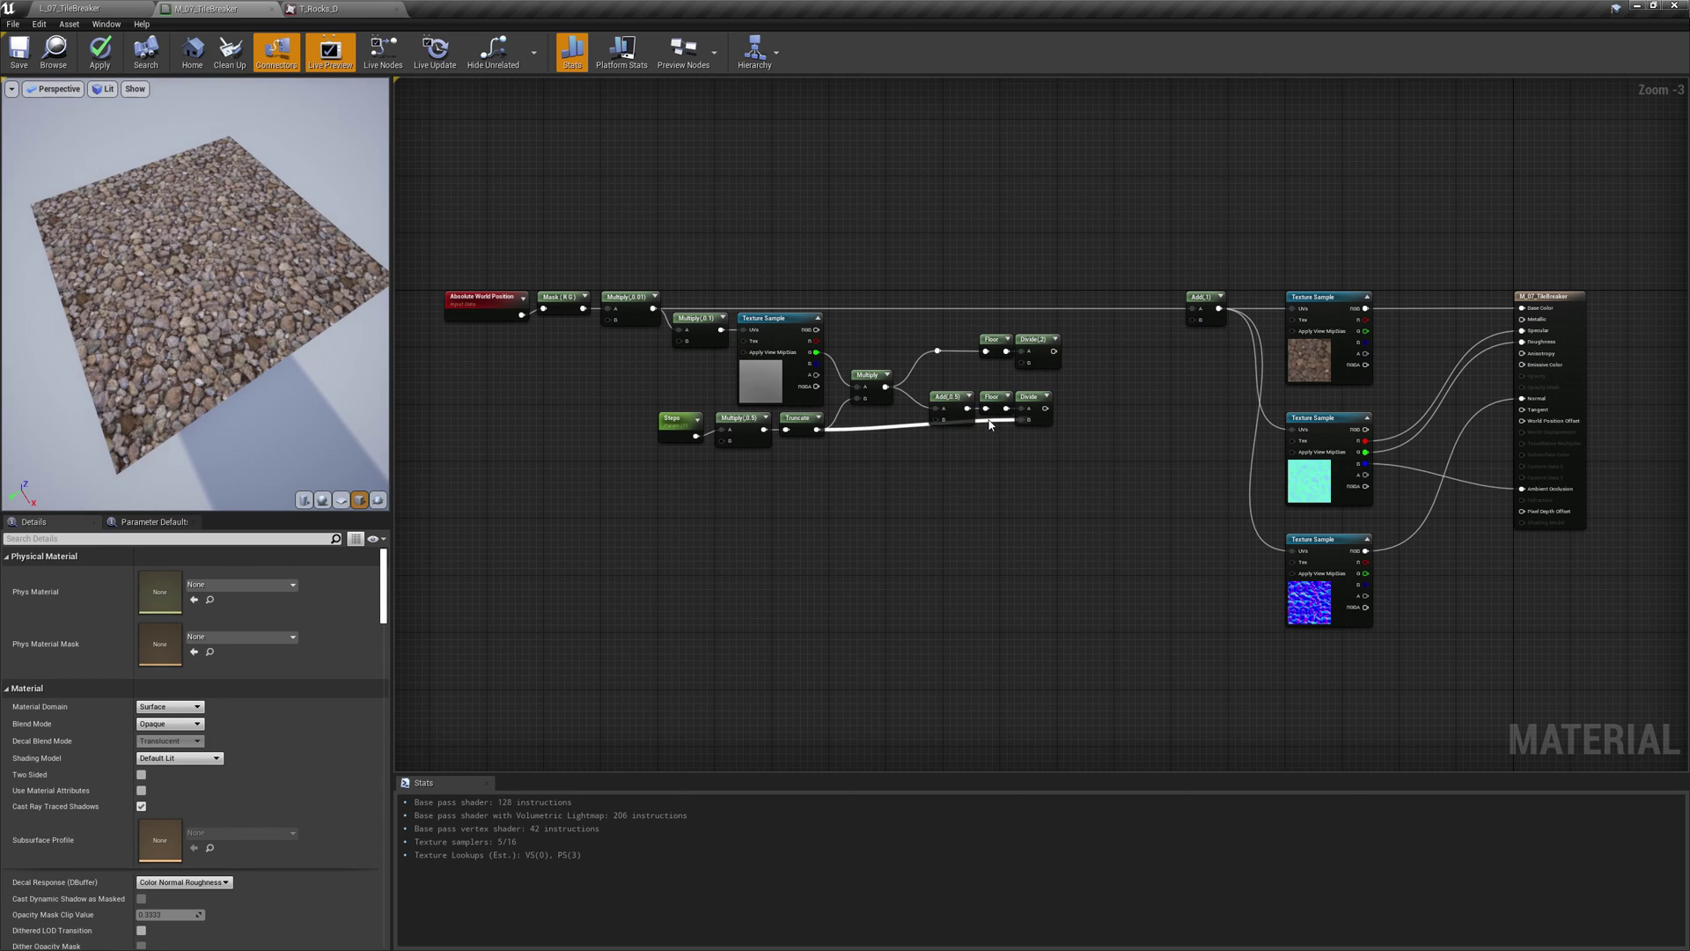
pyautogui.doubleClick(990, 421)
pyautogui.moveTo(989, 420); pyautogui.dragTo(945, 372)
pyautogui.click(980, 379)
pyautogui.doubleClick(980, 379)
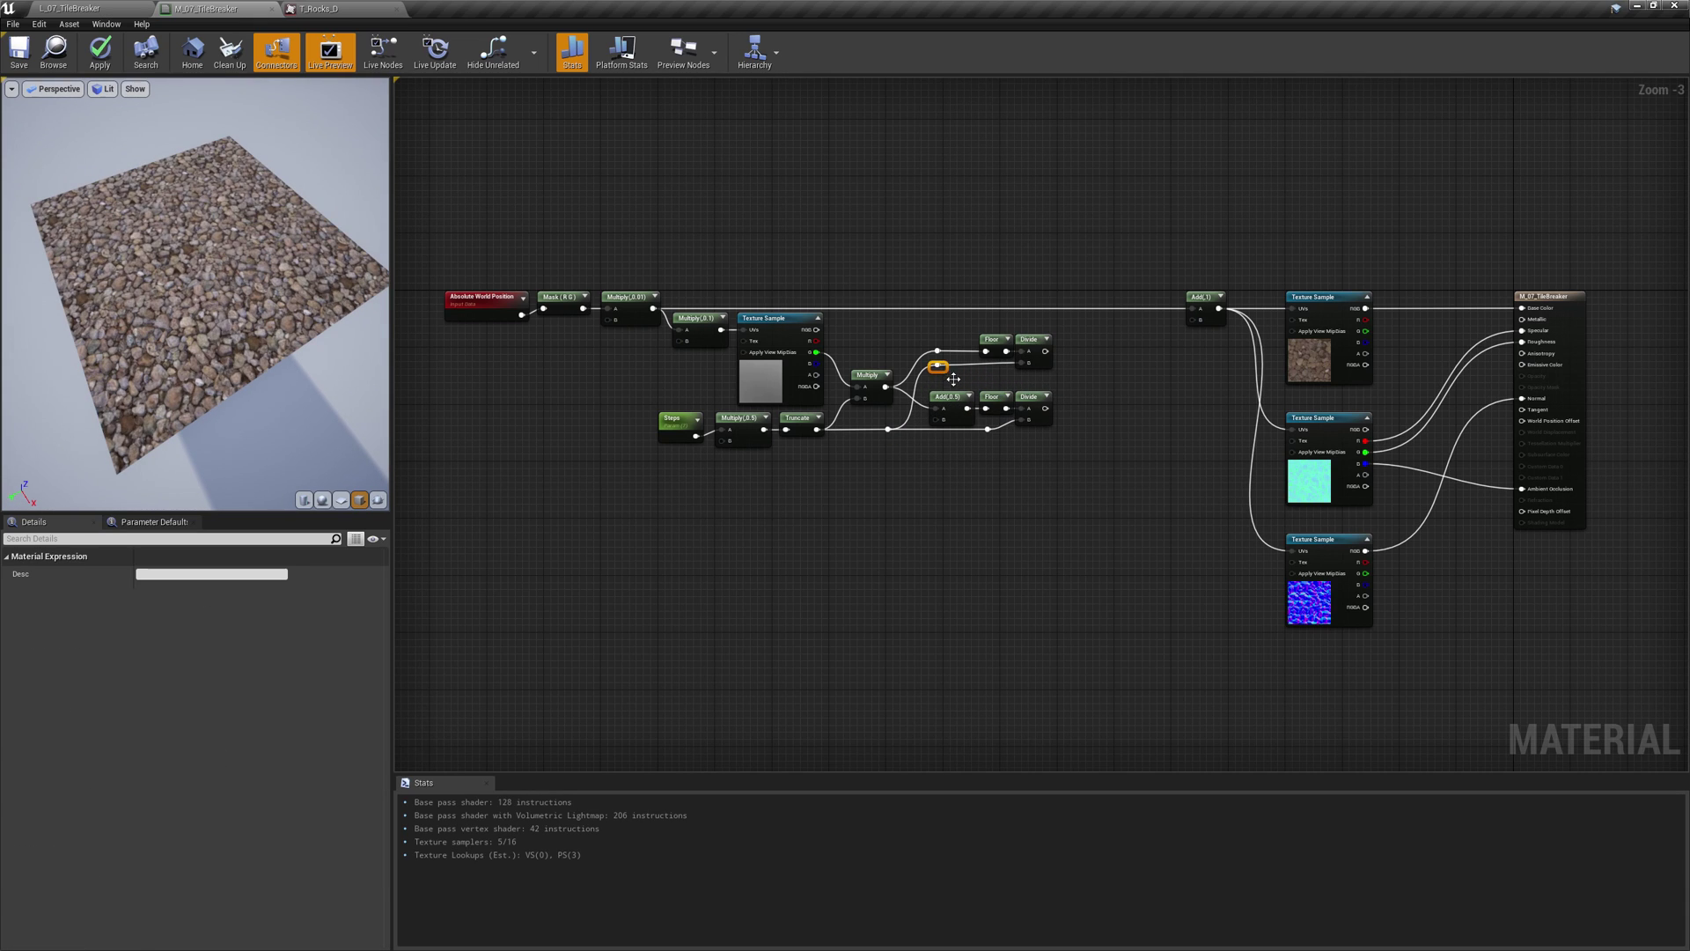
pyautogui.click(975, 384)
# Preview the upper and lower Divide outputs as black-and-white masks
pyautogui.rightClick(1039, 350)
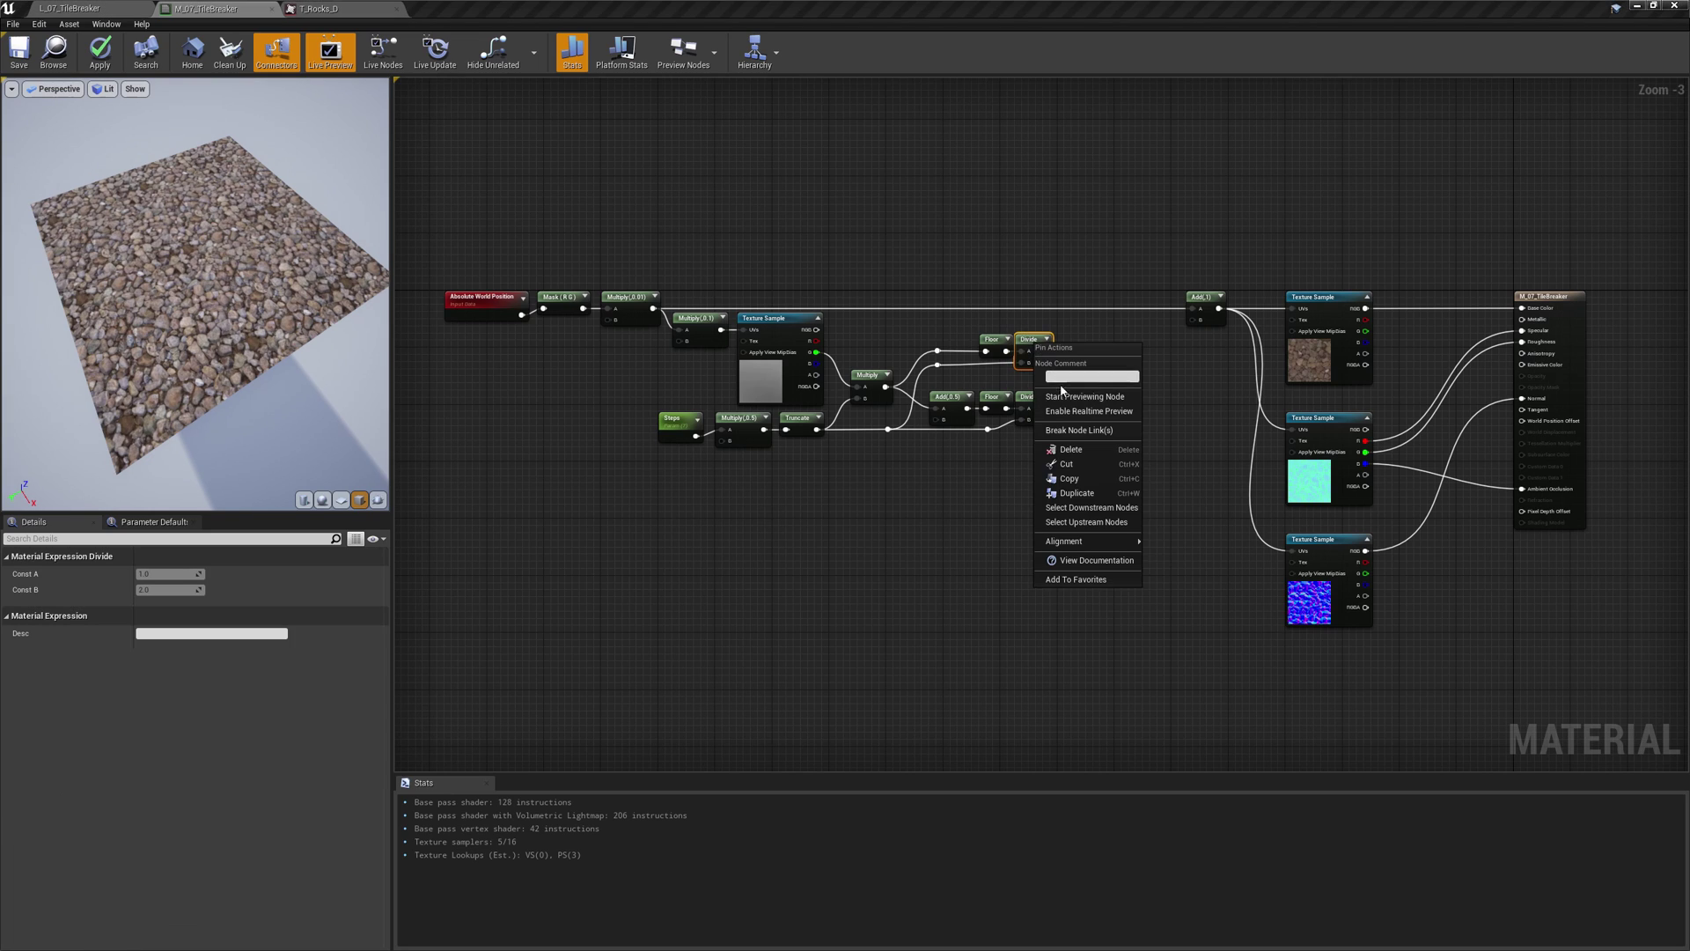
pyautogui.click(1063, 394)
pyautogui.rightClick(1036, 410)
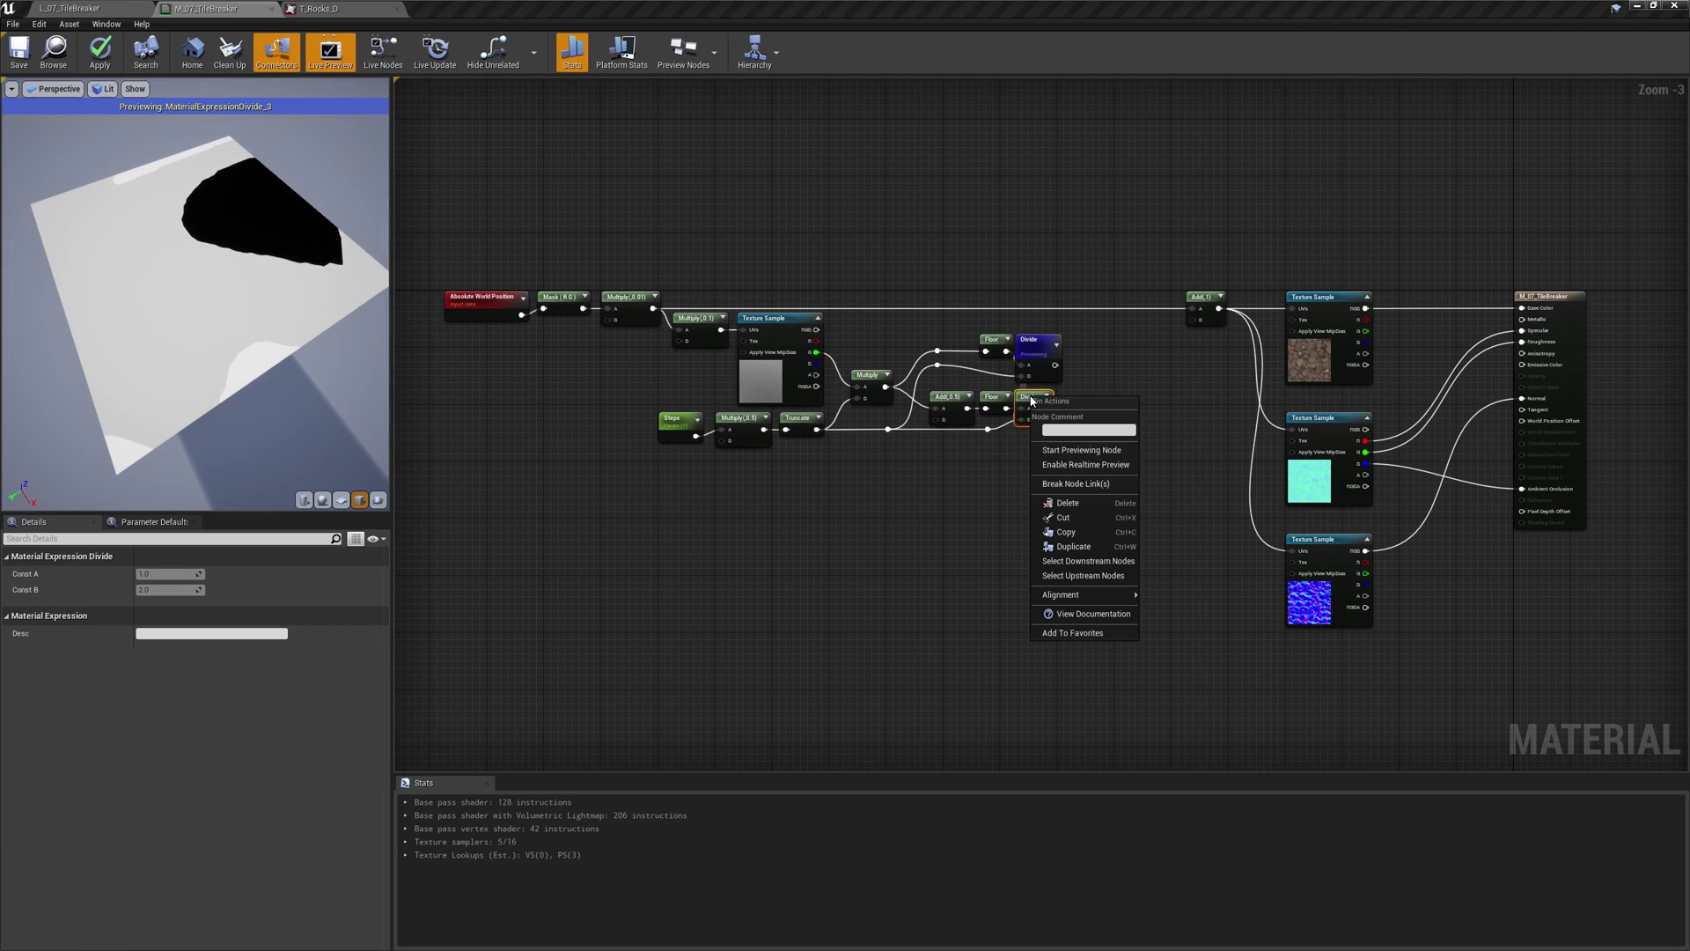
pyautogui.click(1058, 446)
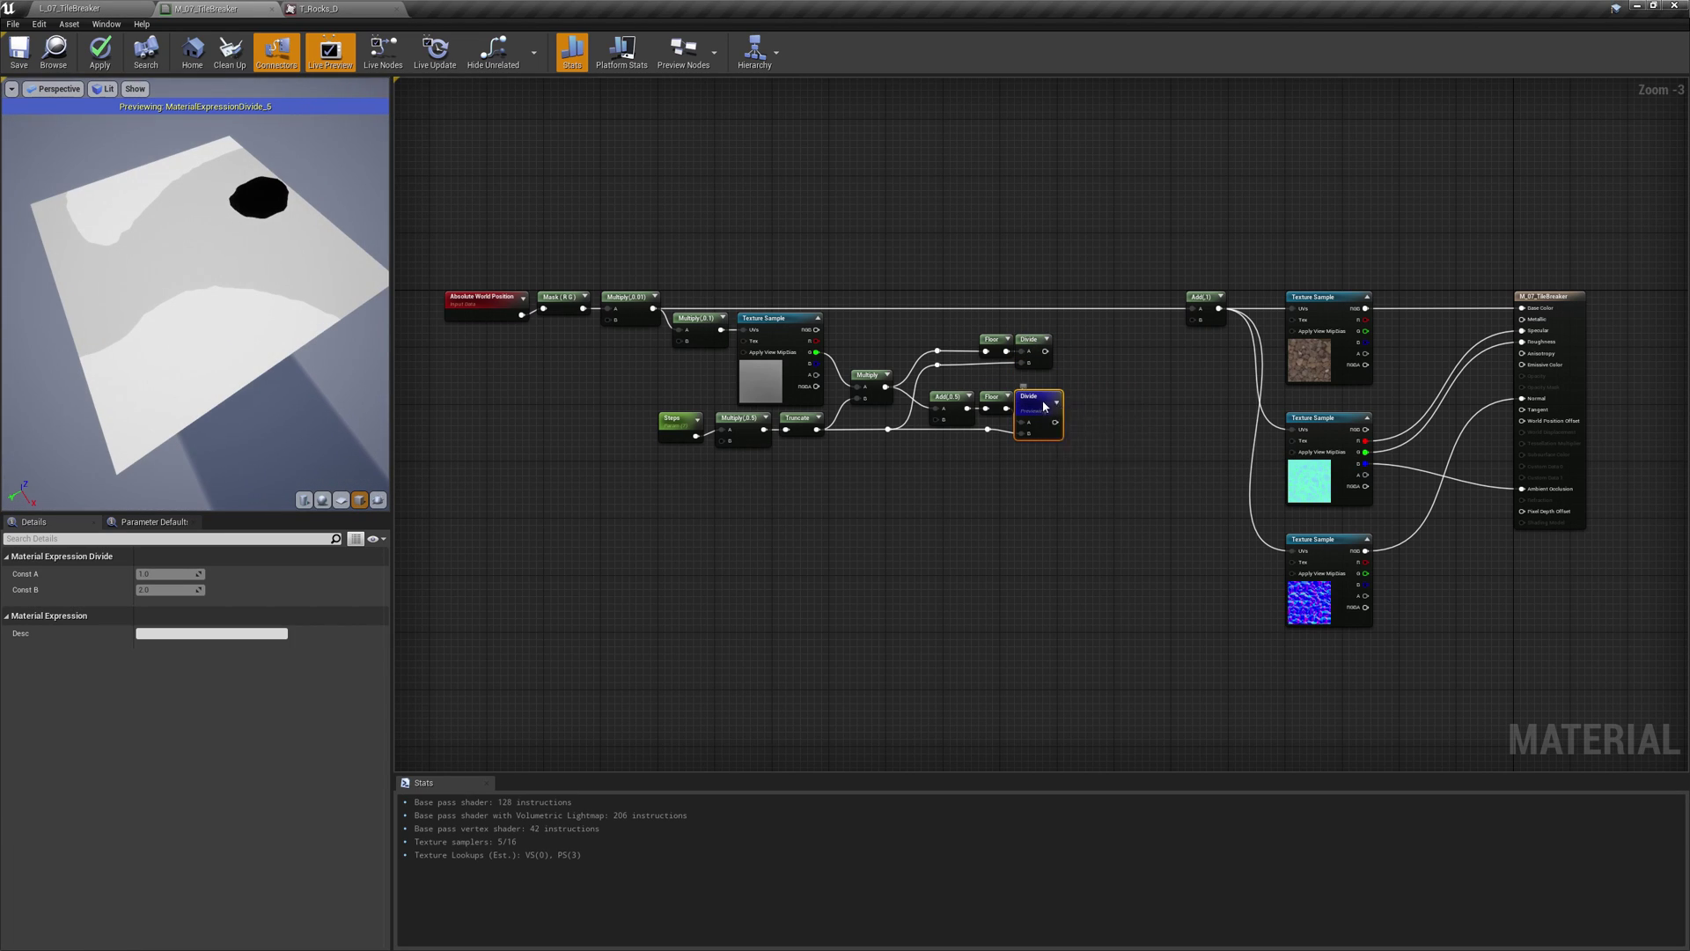
# Stop previewing the lower Divide and feed the upper Divide into a new Append node
pyautogui.rightClick(1042, 414)
pyautogui.click(1069, 452)
pyautogui.click(1068, 459)
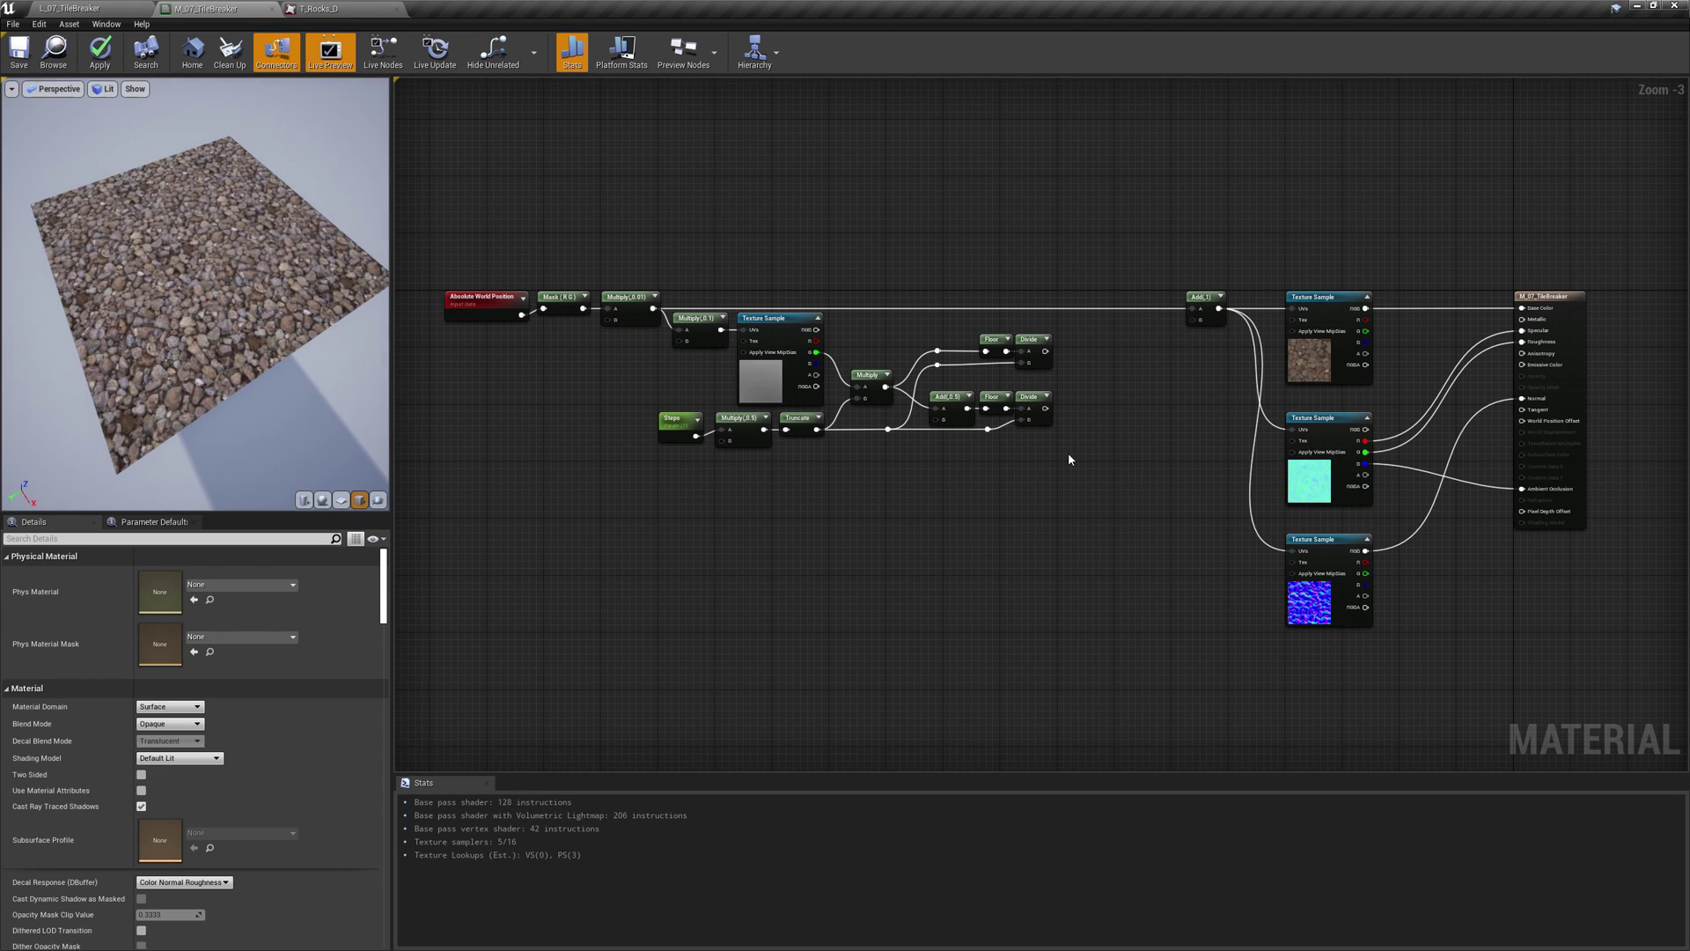
pyautogui.rightClick(1108, 343)
pyautogui.write('append')
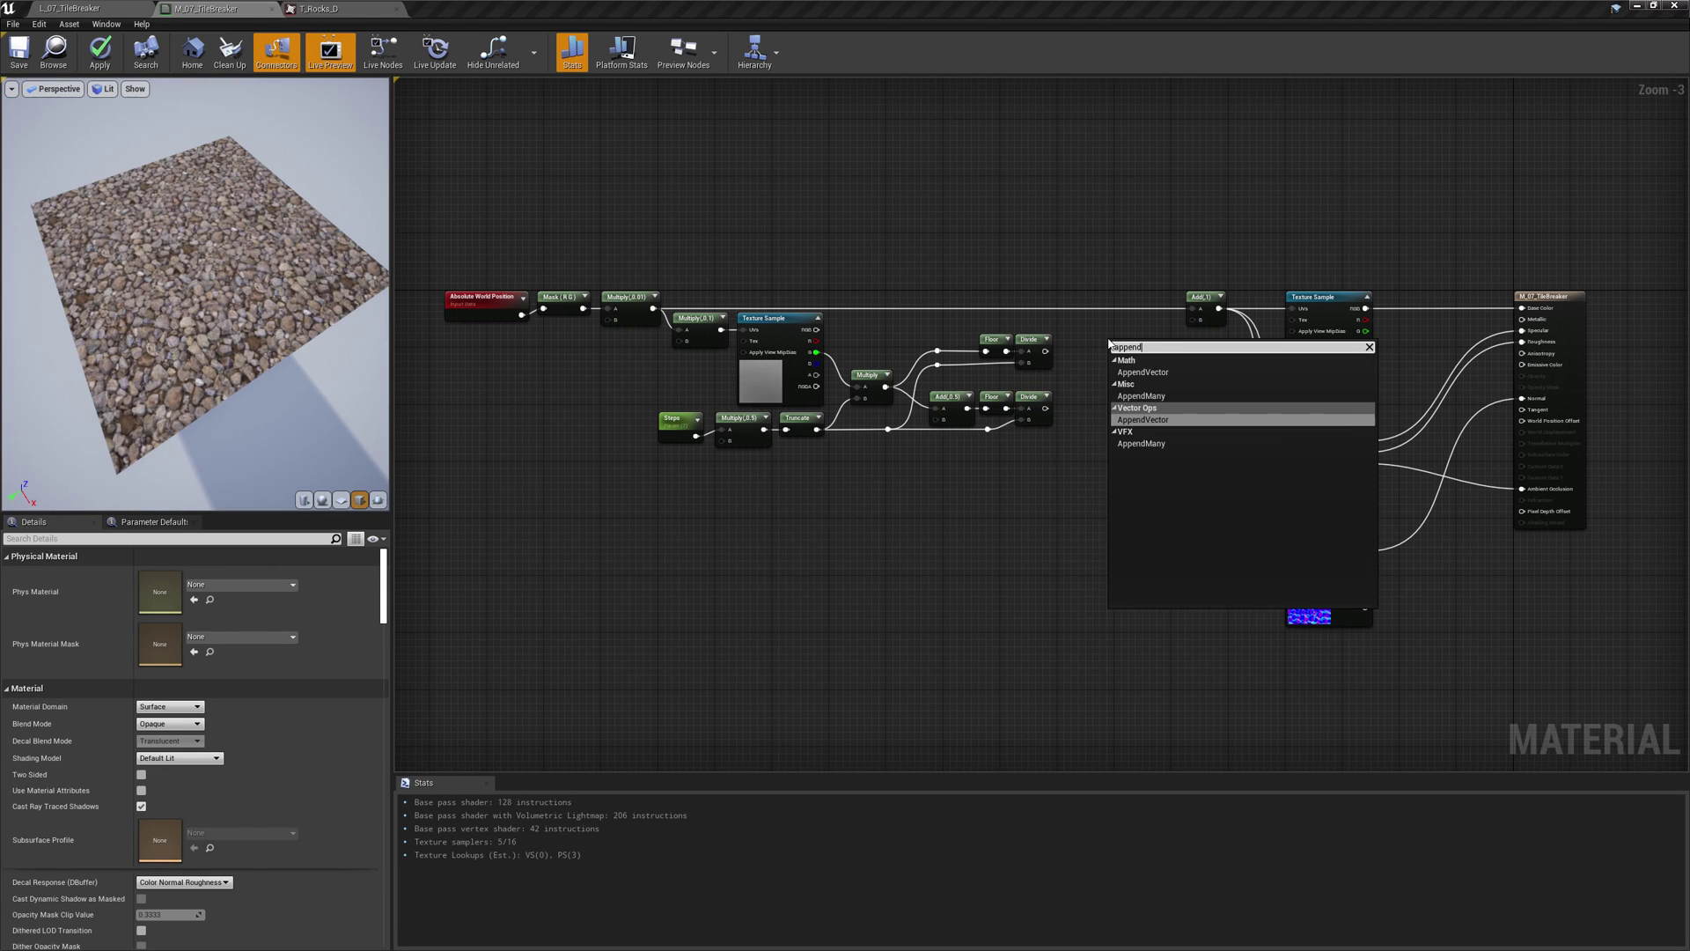
pyautogui.press('Return')
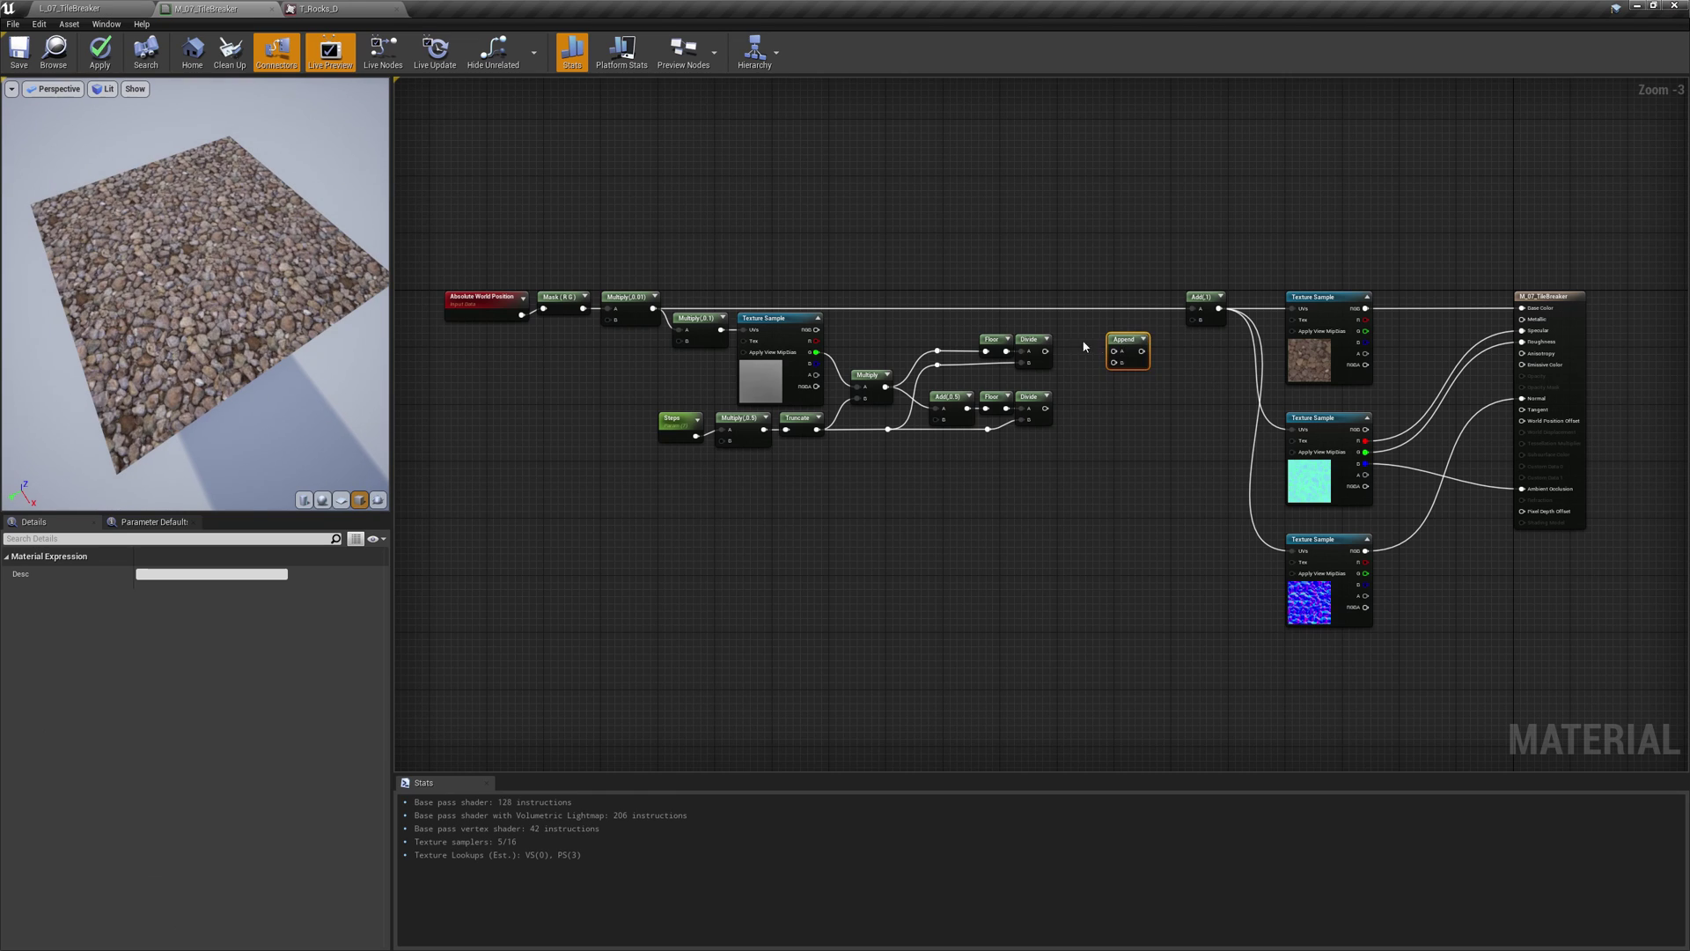
pyautogui.moveTo(1045, 351); pyautogui.dragTo(1195, 319)
# Add a second Append with constant 0, wiring Appends and UVs into the two Add nodes
pyautogui.hotkey('ctrl', 'w')
pyautogui.click(1065, 370)
pyautogui.click(1155, 373)
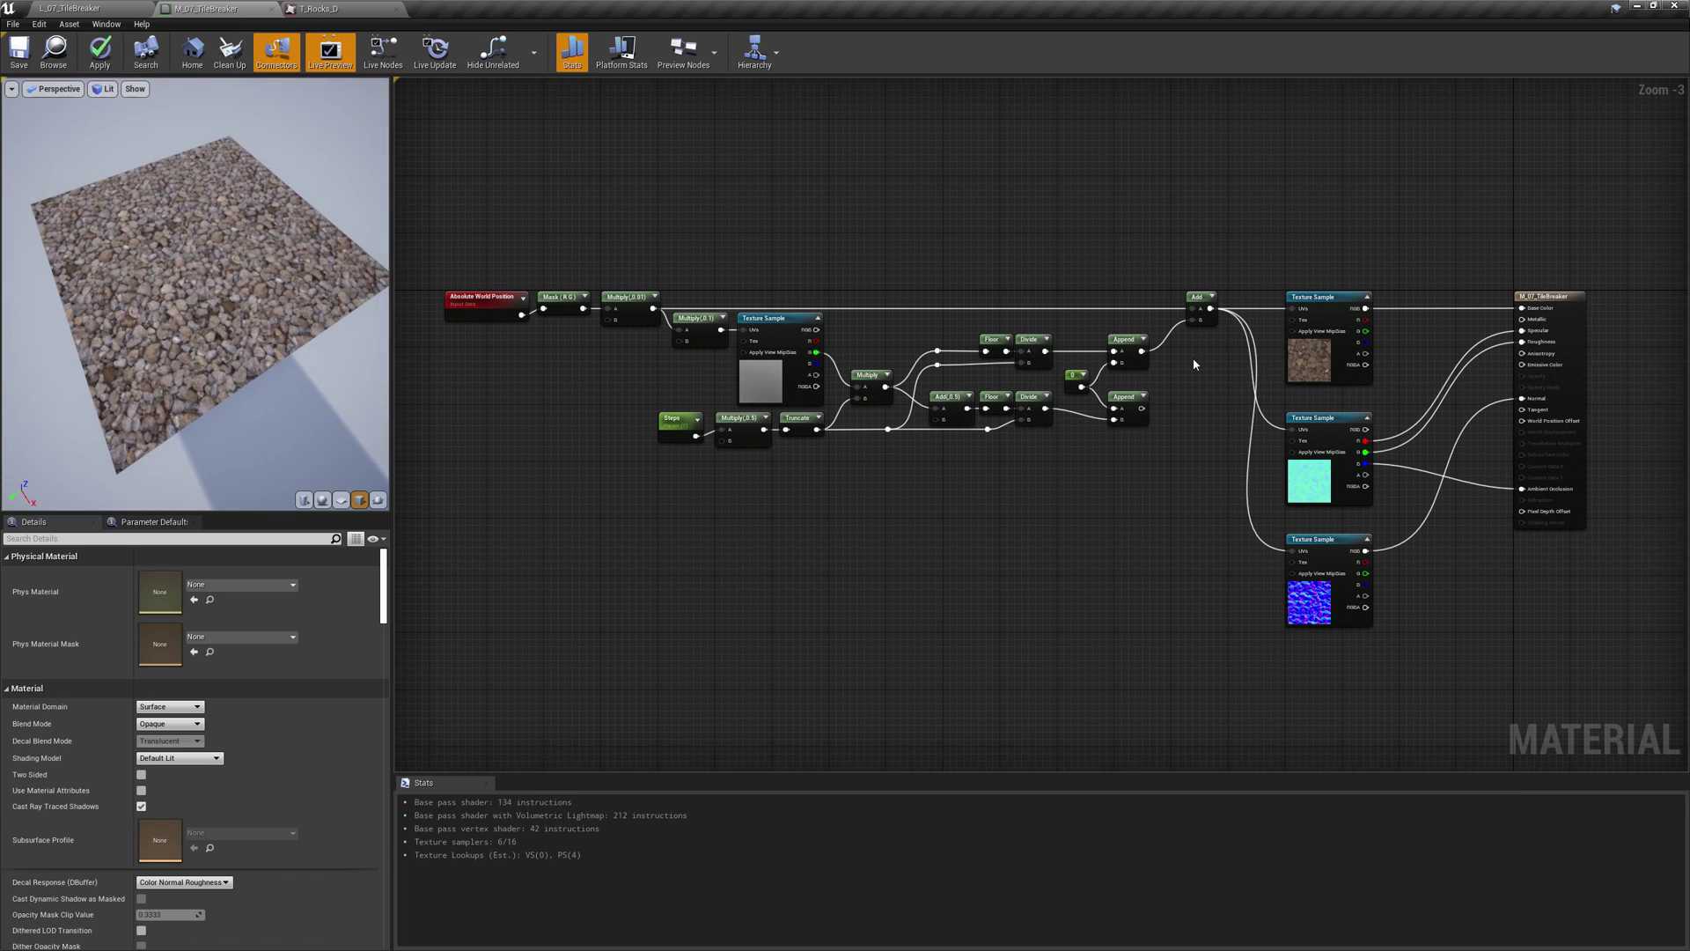
pyautogui.click(1191, 359)
pyautogui.moveTo(1142, 407); pyautogui.dragTo(1200, 361)
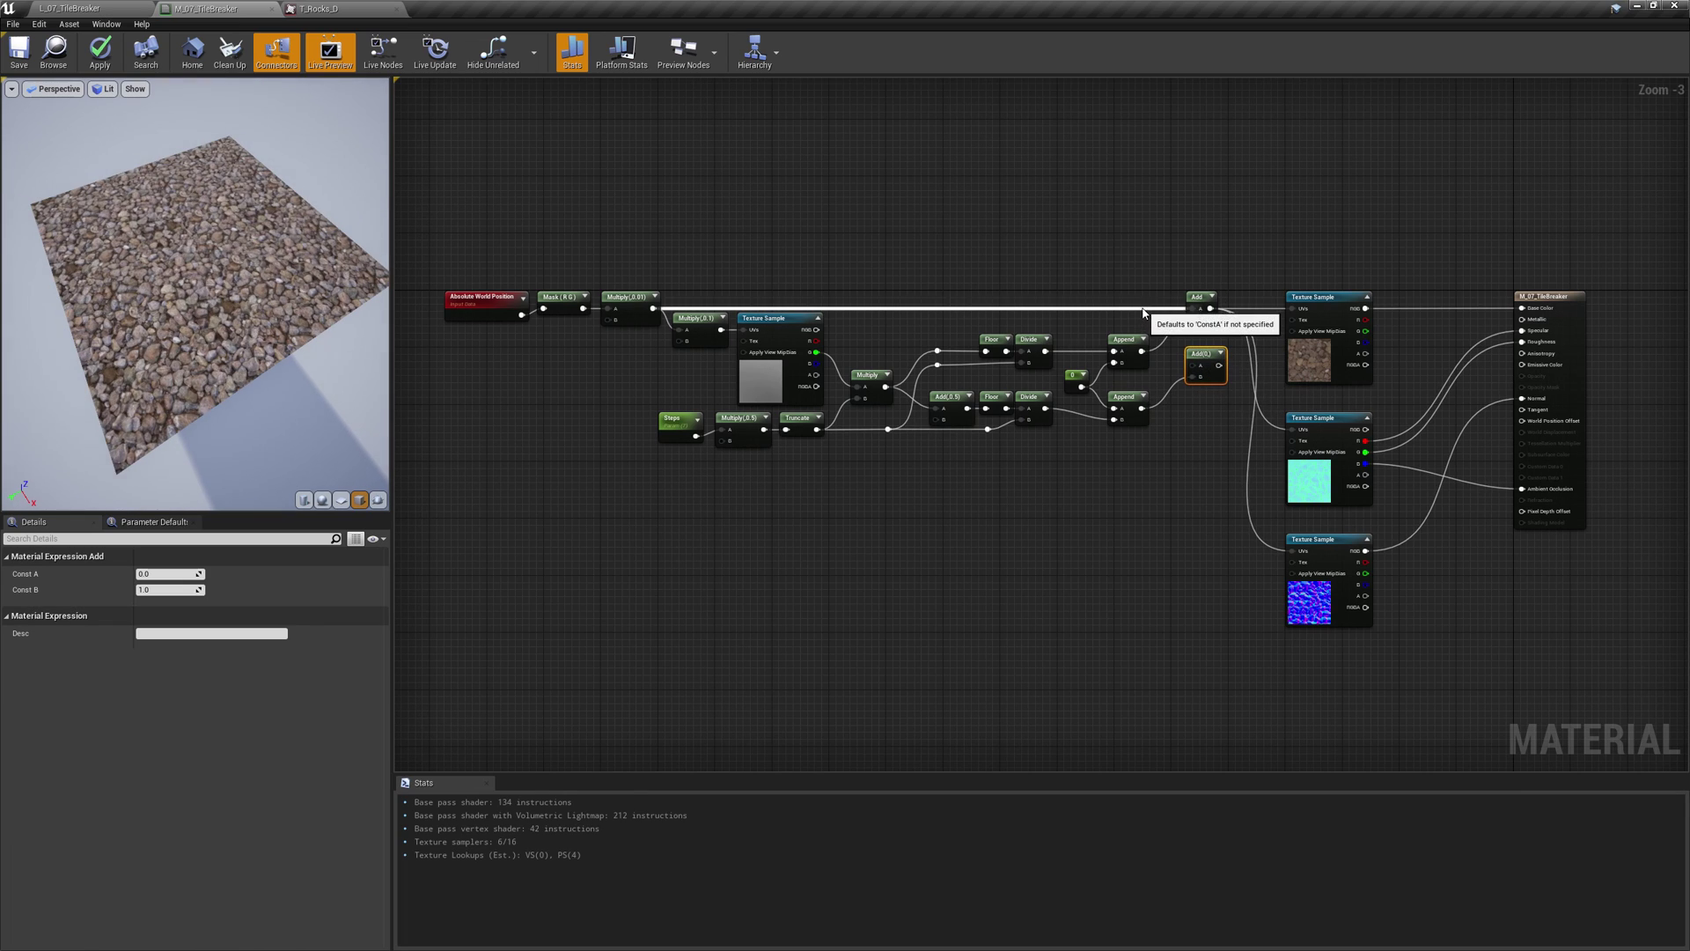
pyautogui.doubleClick(1137, 309)
pyautogui.moveTo(1143, 309); pyautogui.dragTo(1194, 365)
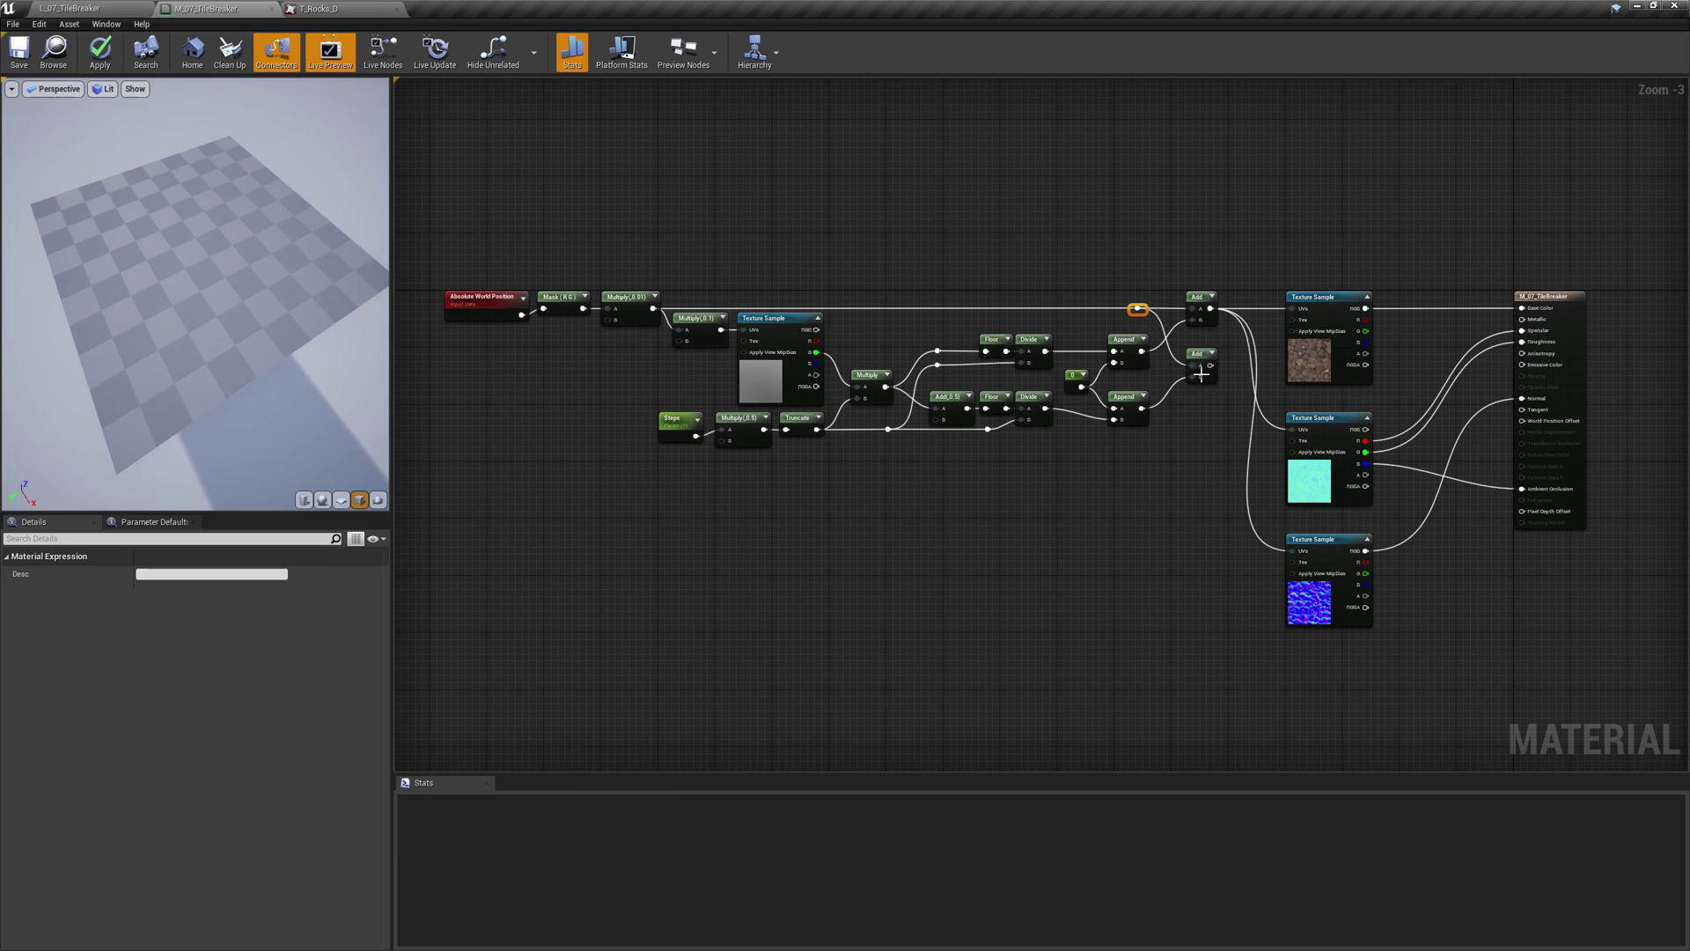
pyautogui.click(1193, 426)
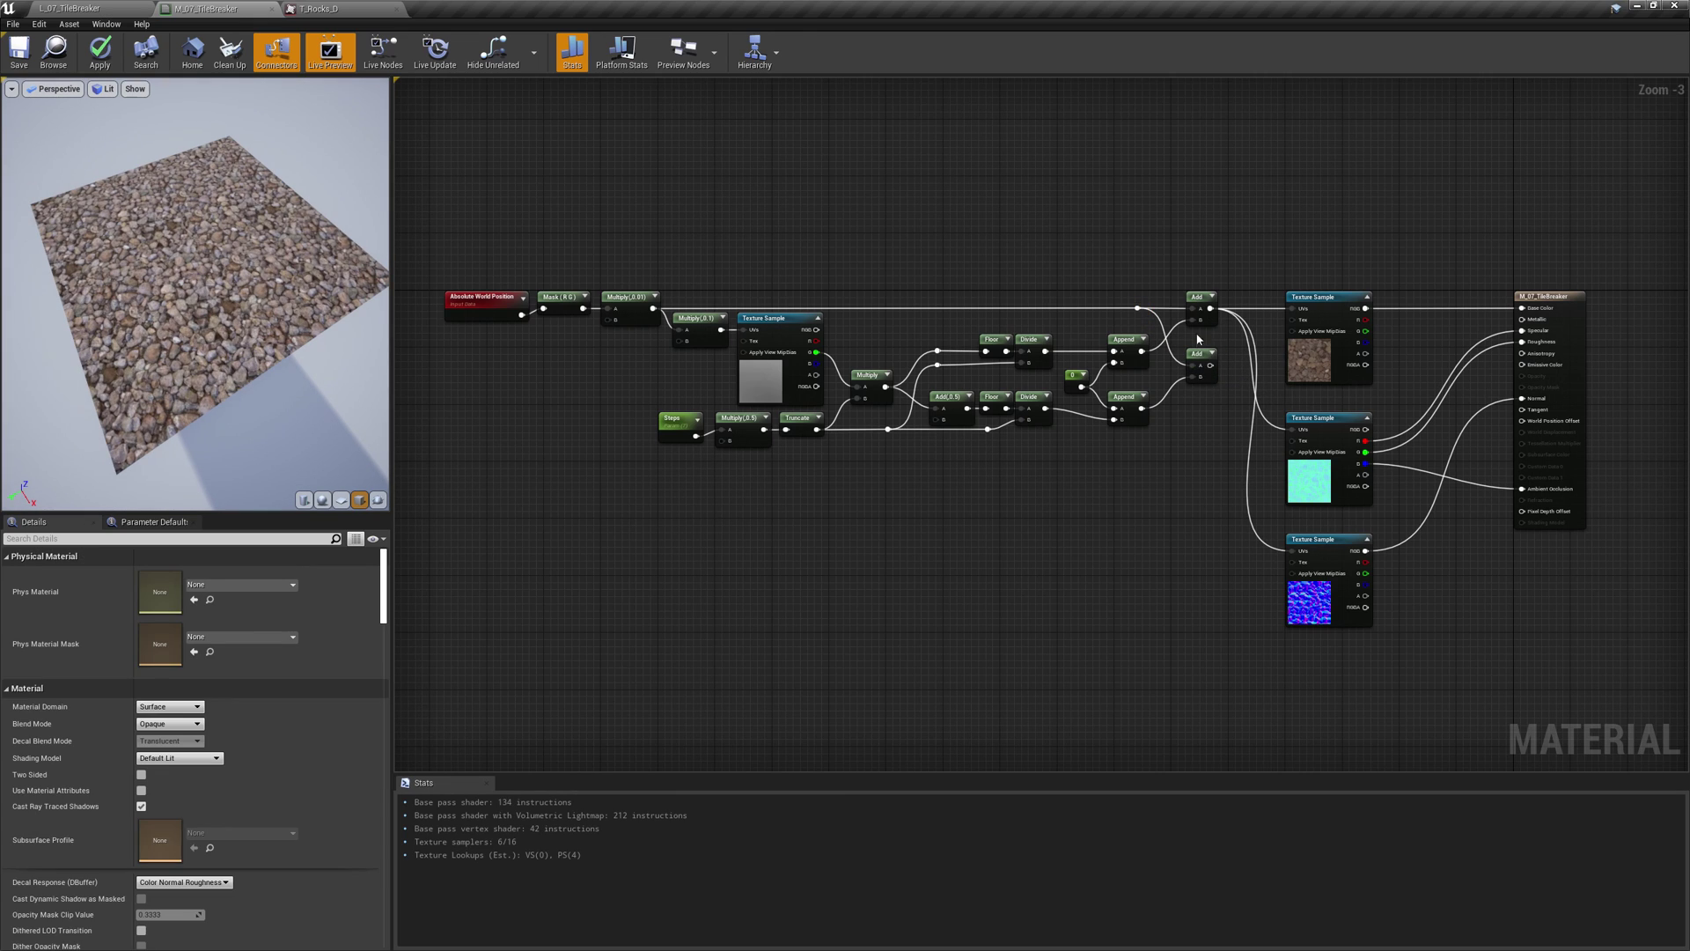
# Preview the upper and lower Add outputs, then return to the full rock material
pyautogui.rightClick(1200, 301)
pyautogui.click(1219, 344)
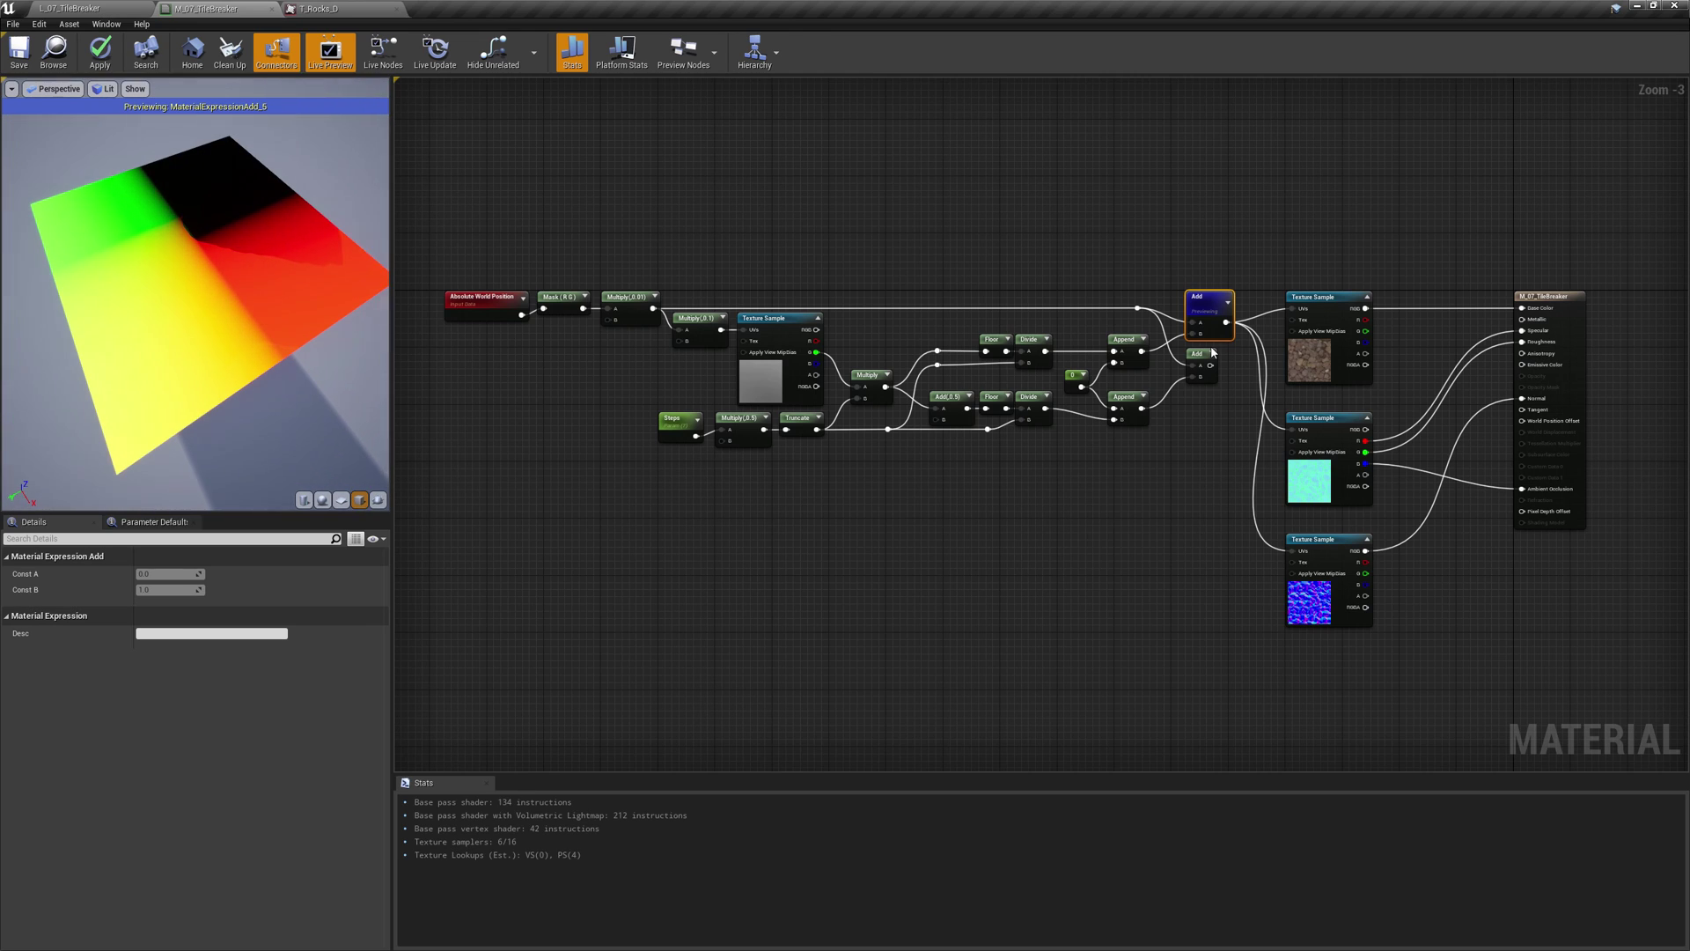
pyautogui.rightClick(1206, 365)
pyautogui.click(1206, 411)
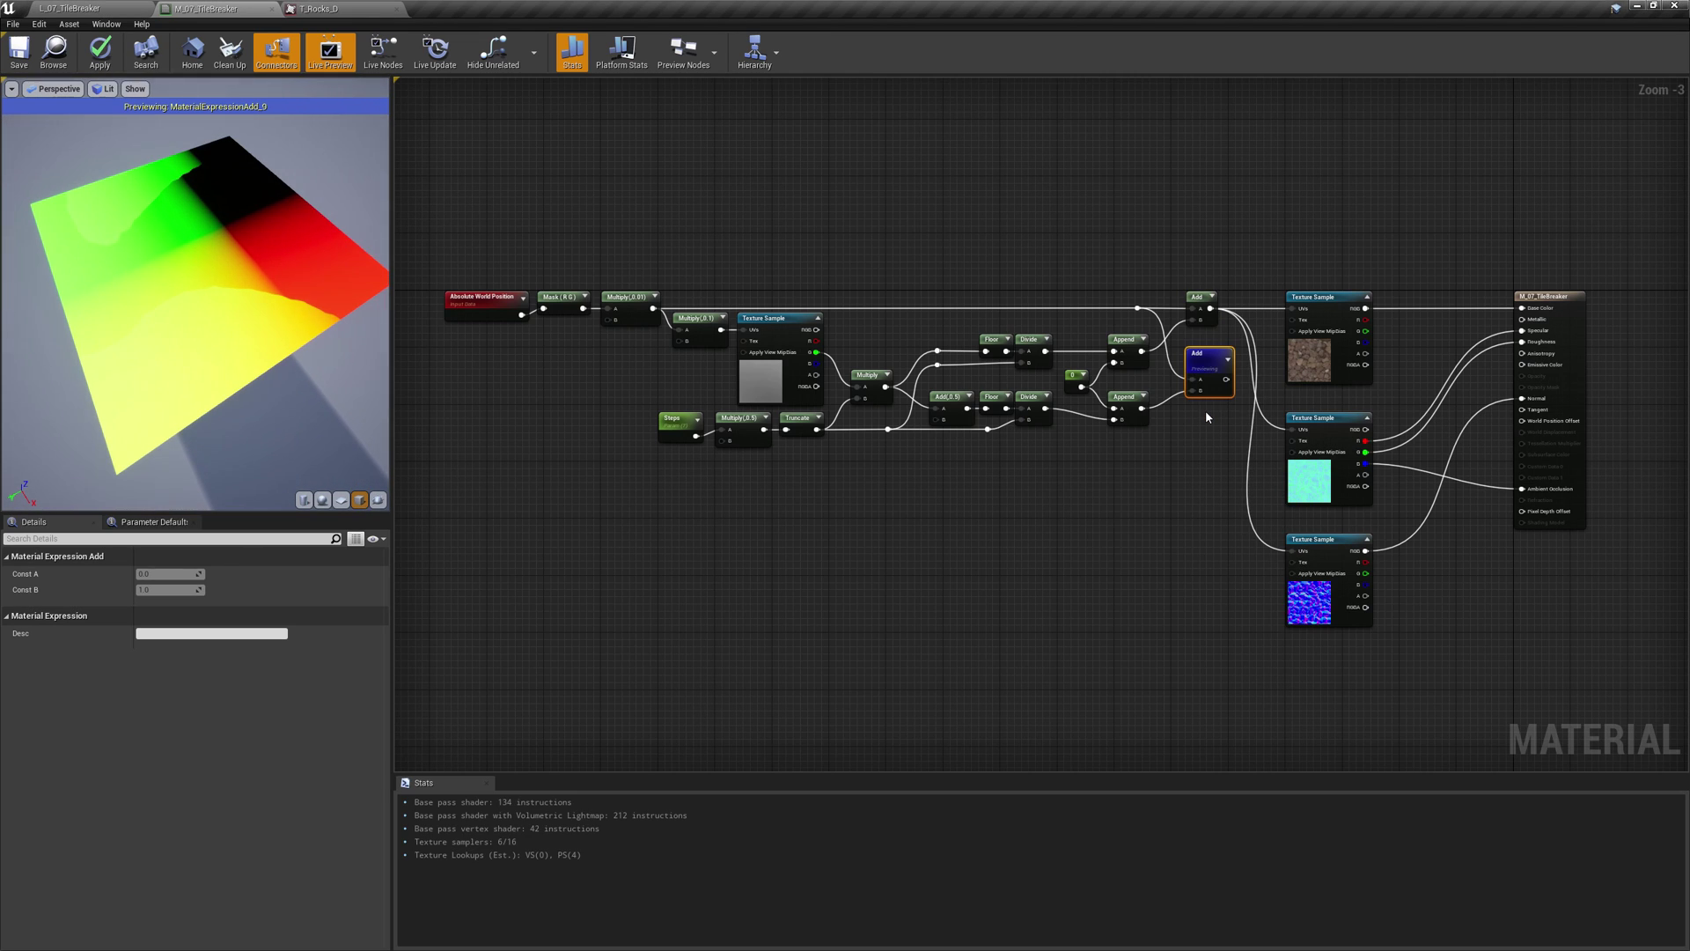
pyautogui.rightClick(1210, 371)
pyautogui.click(1223, 418)
pyautogui.click(1193, 491)
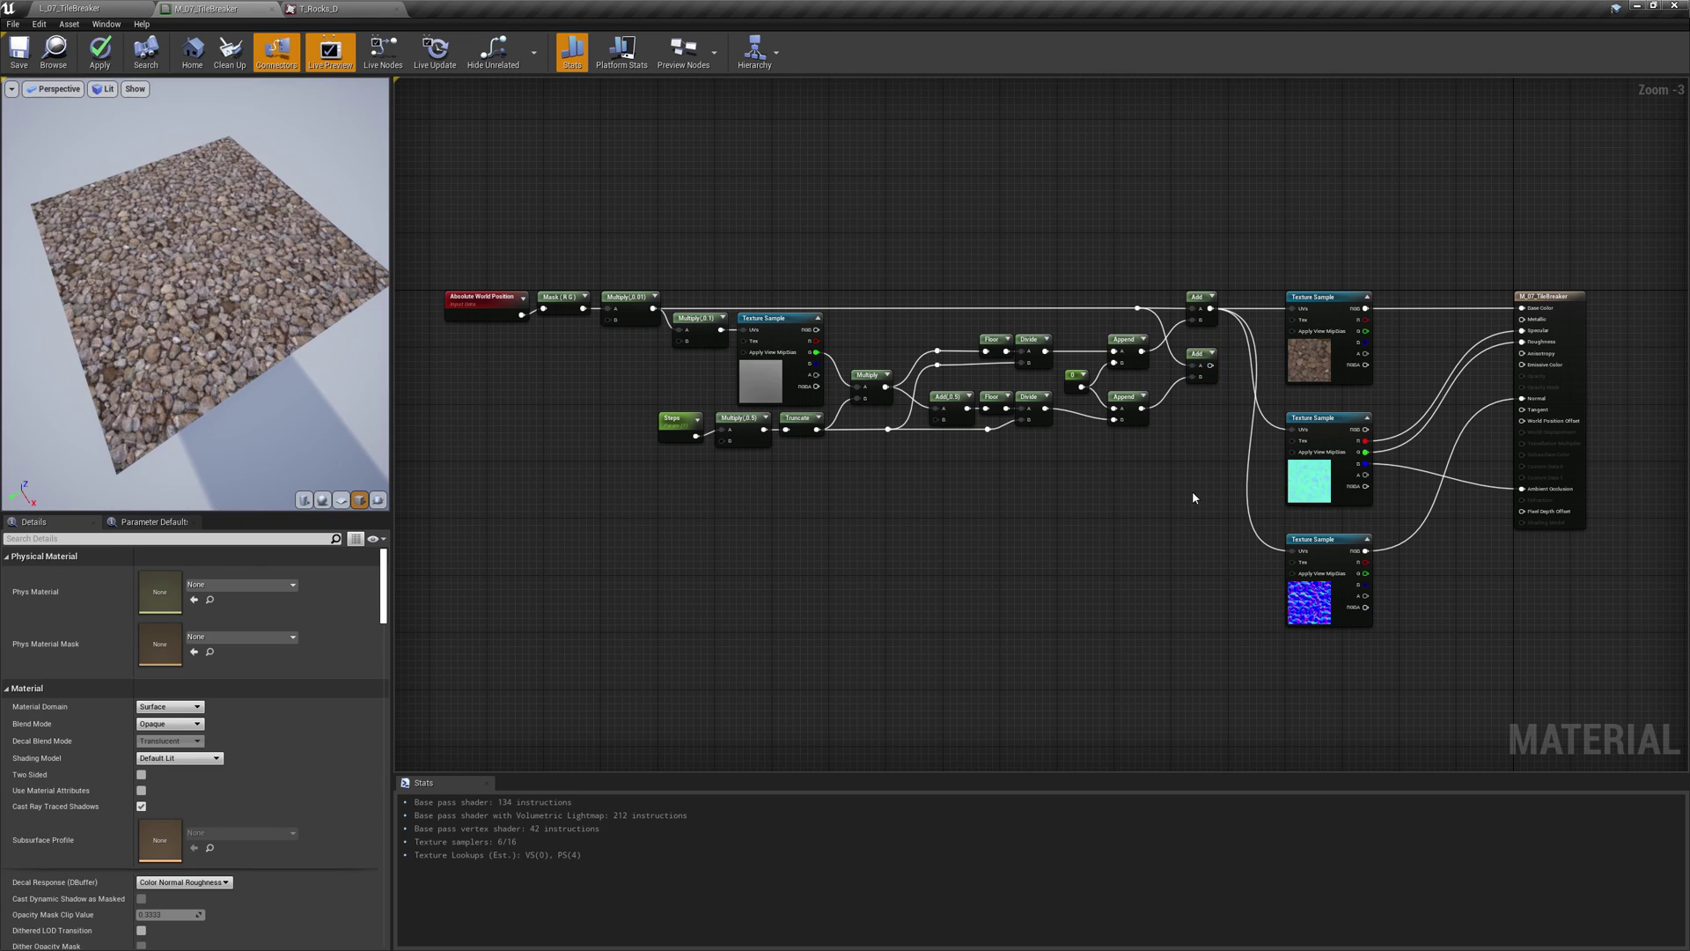
# Add a Frac node fed by the noise Multiply and preview it
pyautogui.rightClick(931, 479)
pyautogui.write('frac')
pyautogui.press('Return')
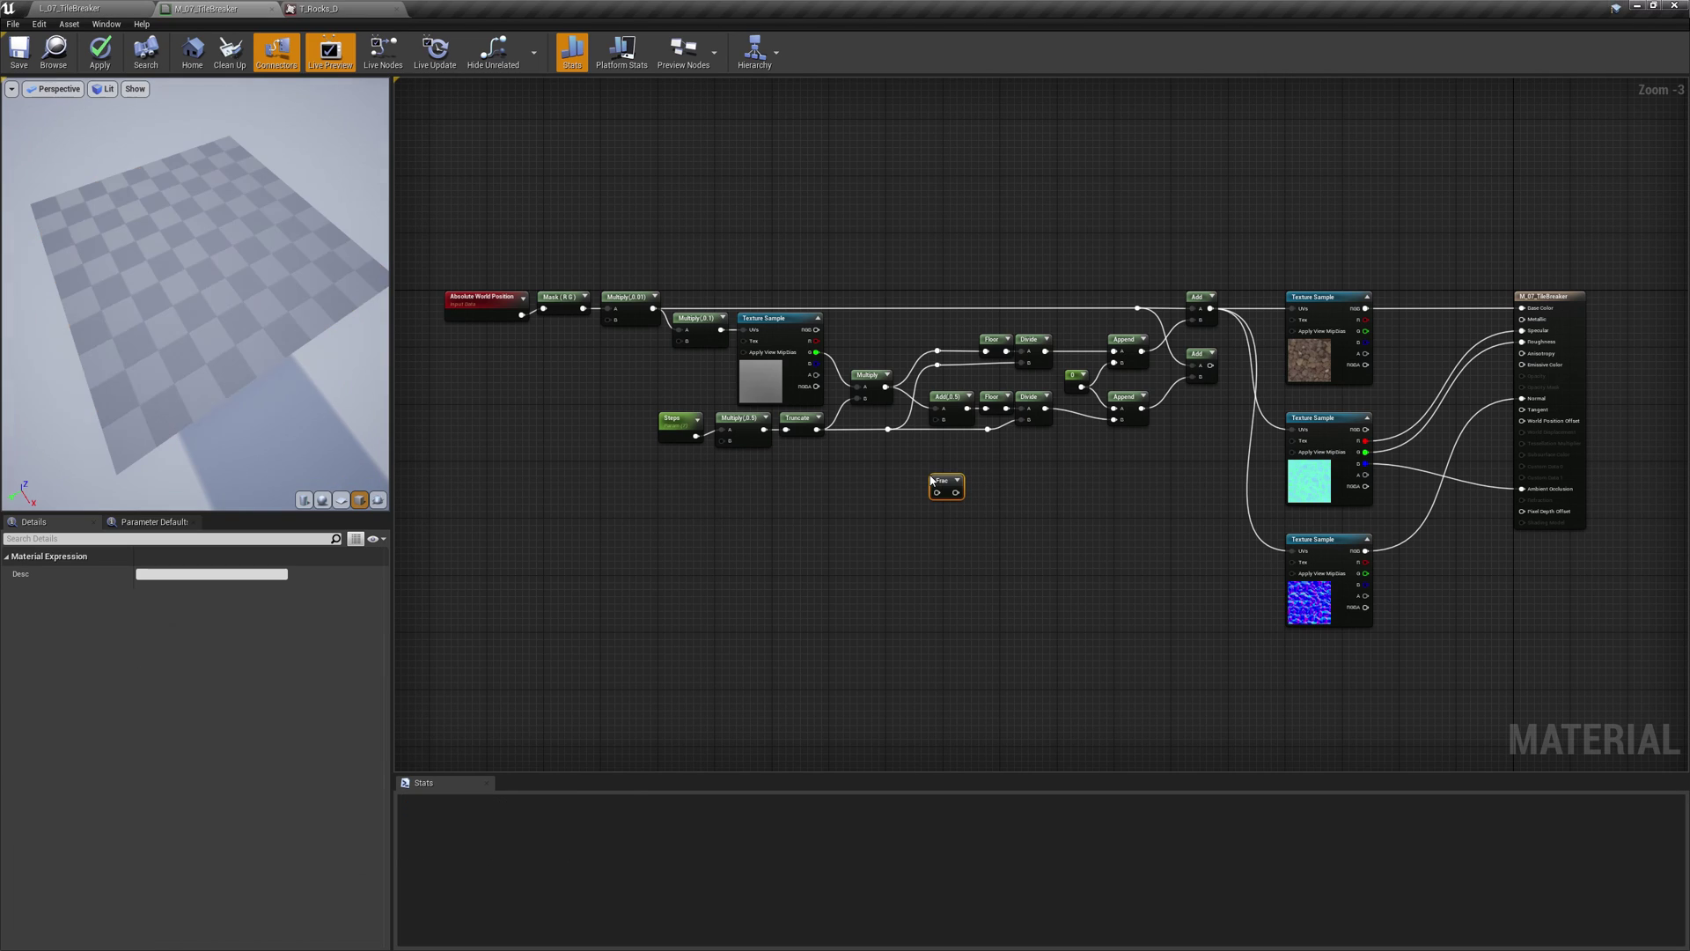
pyautogui.moveTo(887, 387); pyautogui.dragTo(936, 479)
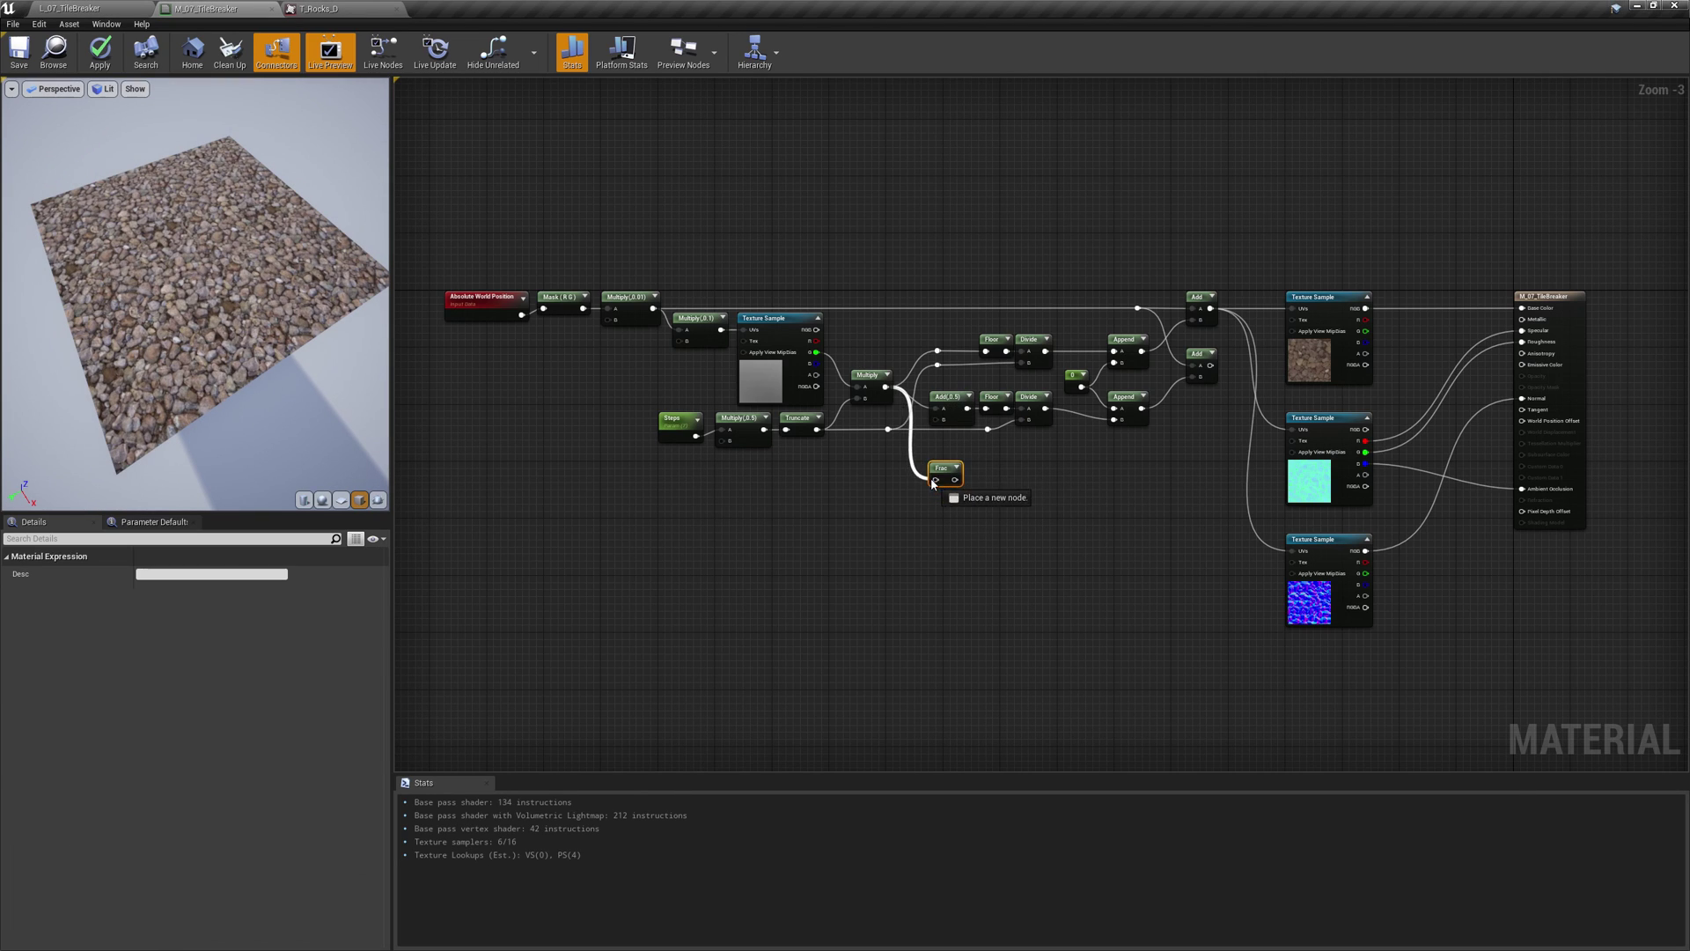
pyautogui.rightClick(944, 475)
pyautogui.click(969, 525)
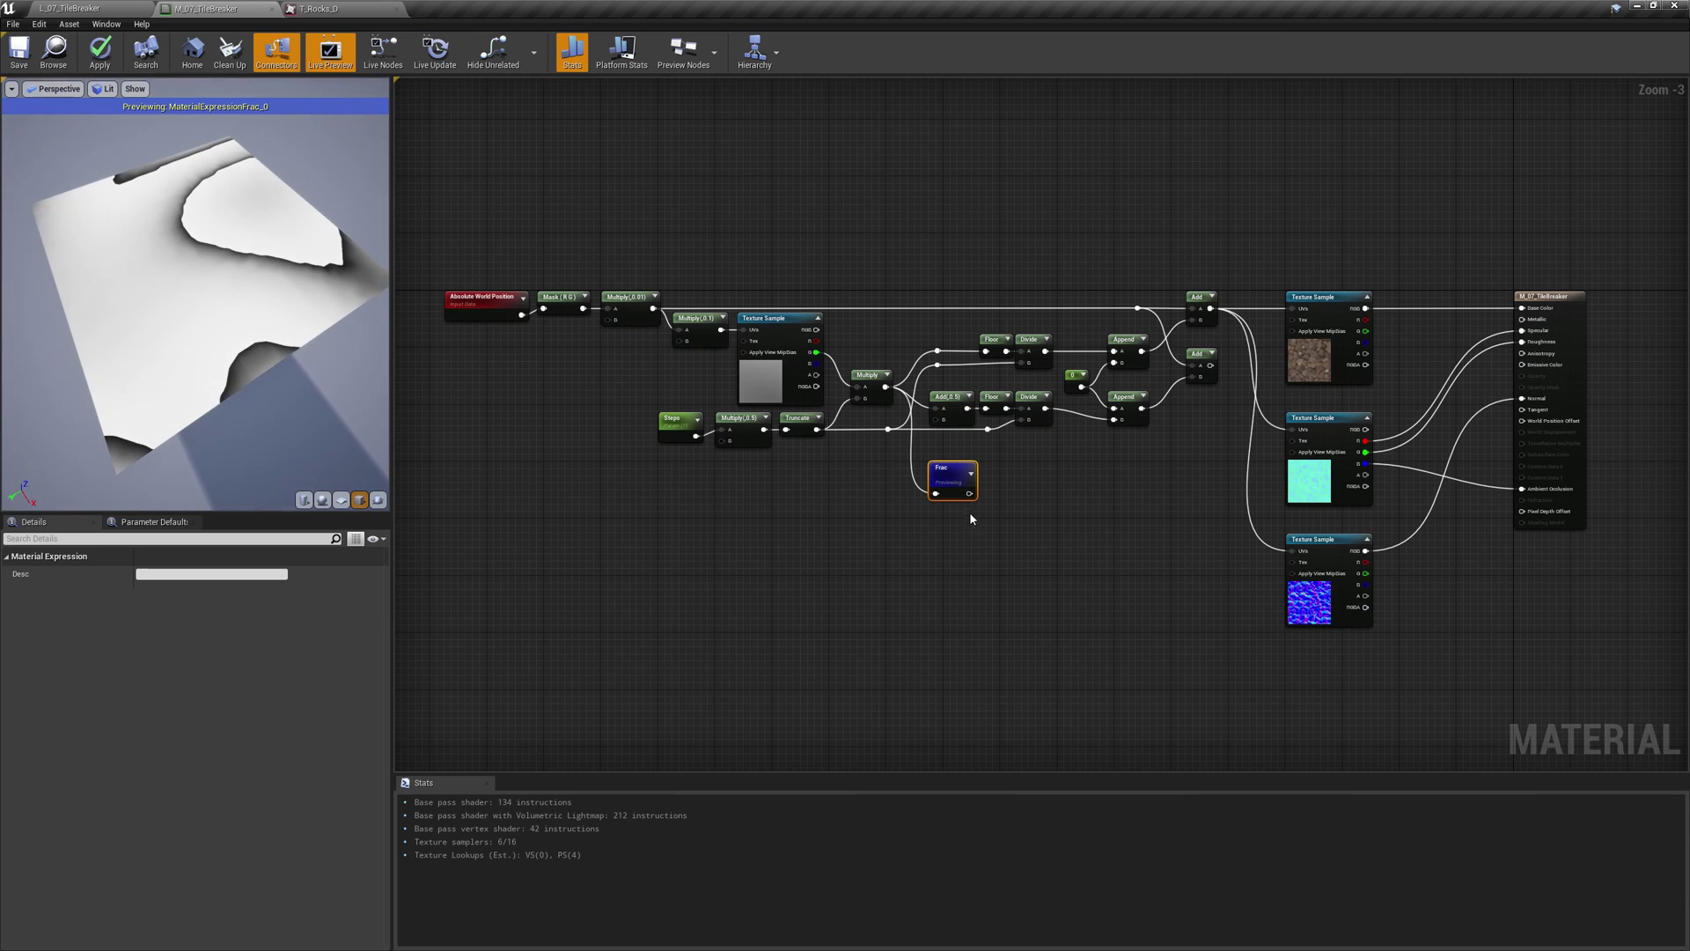
# Subtract 0.5 from the Frac output
pyautogui.rightClick(1004, 473)
pyautogui.write('sub')
pyautogui.press('Return')
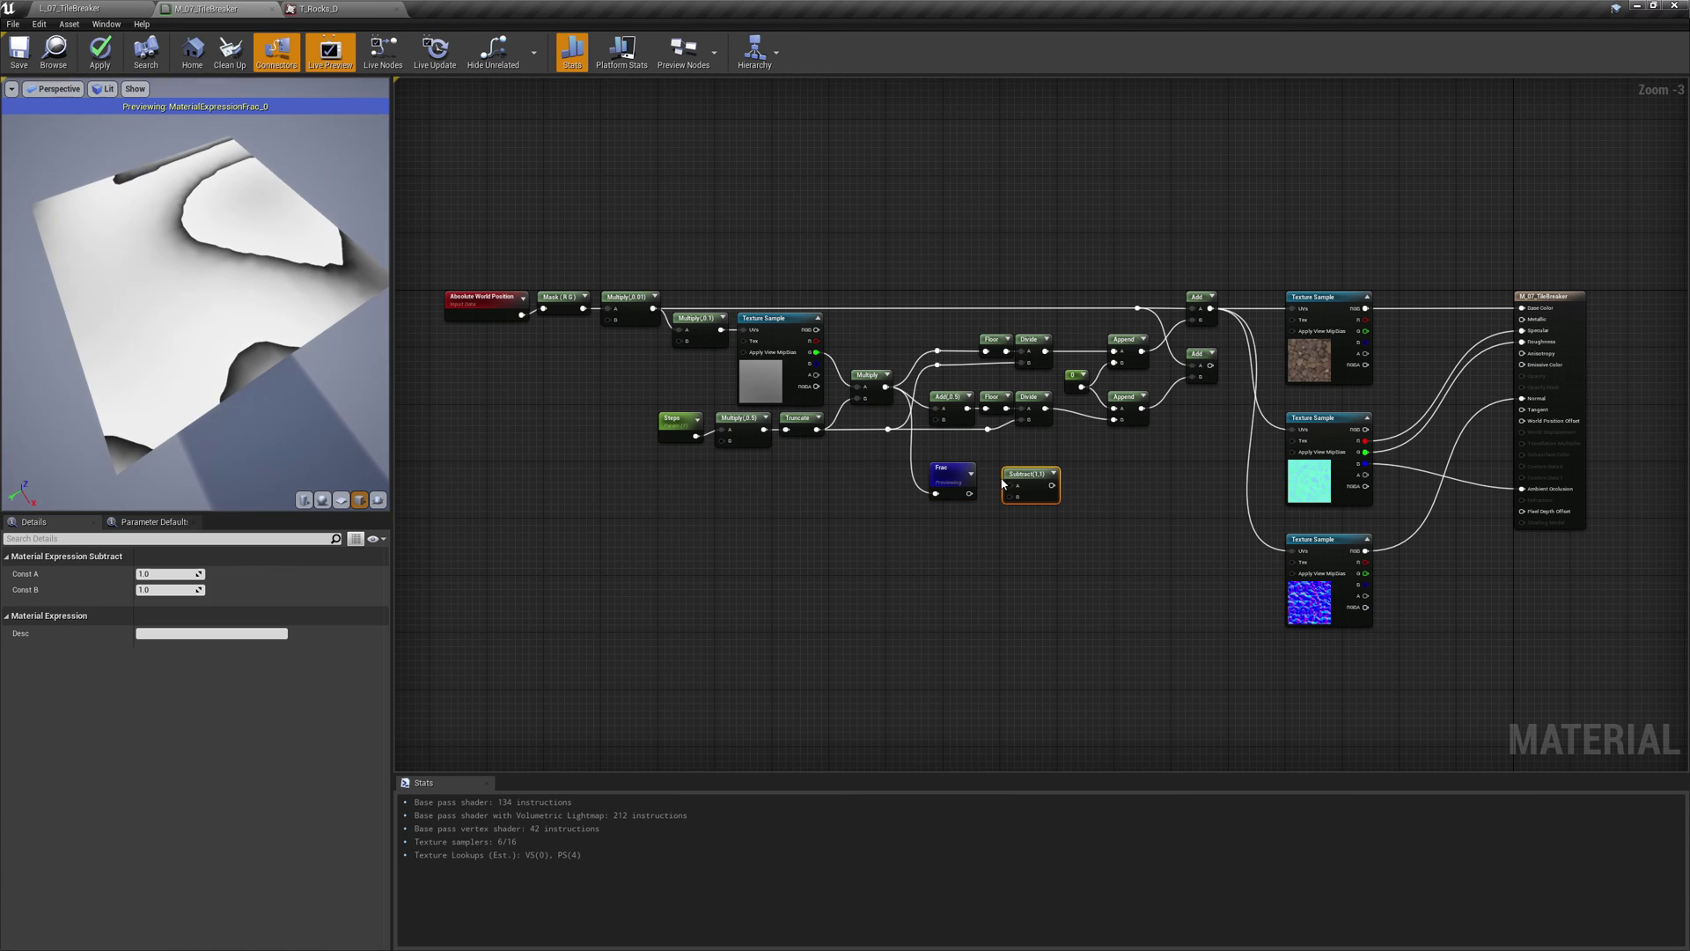
pyautogui.moveTo(968, 493); pyautogui.dragTo(1010, 485)
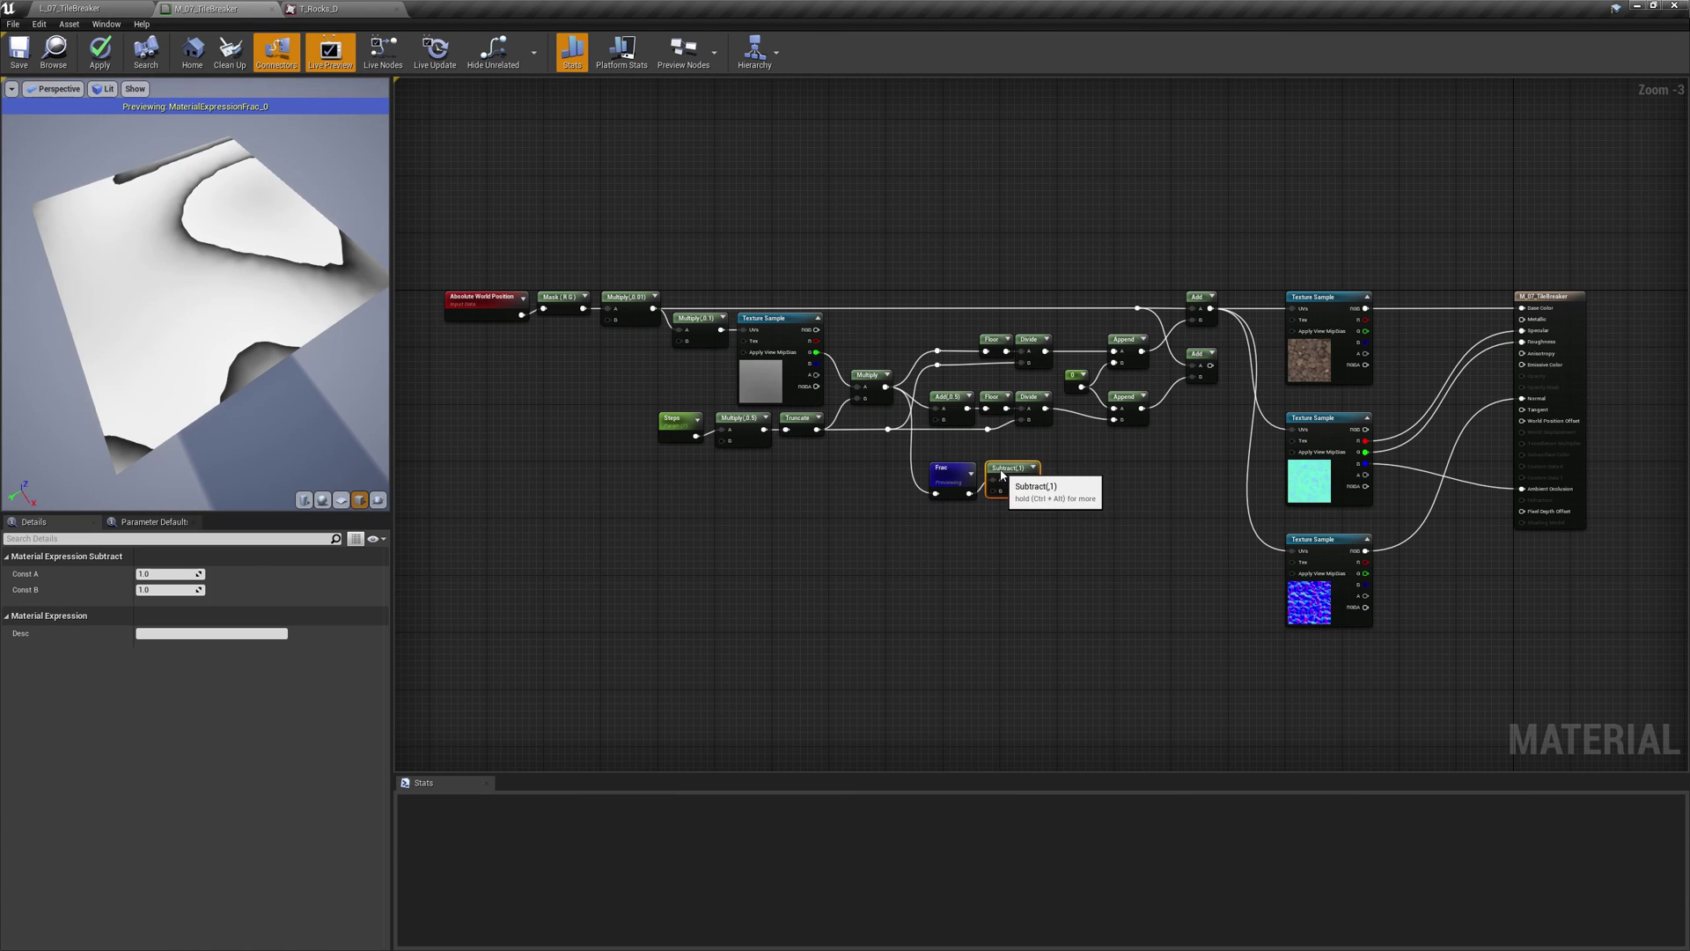
pyautogui.click(177, 592)
pyautogui.write('0.5')
pyautogui.press('Return')
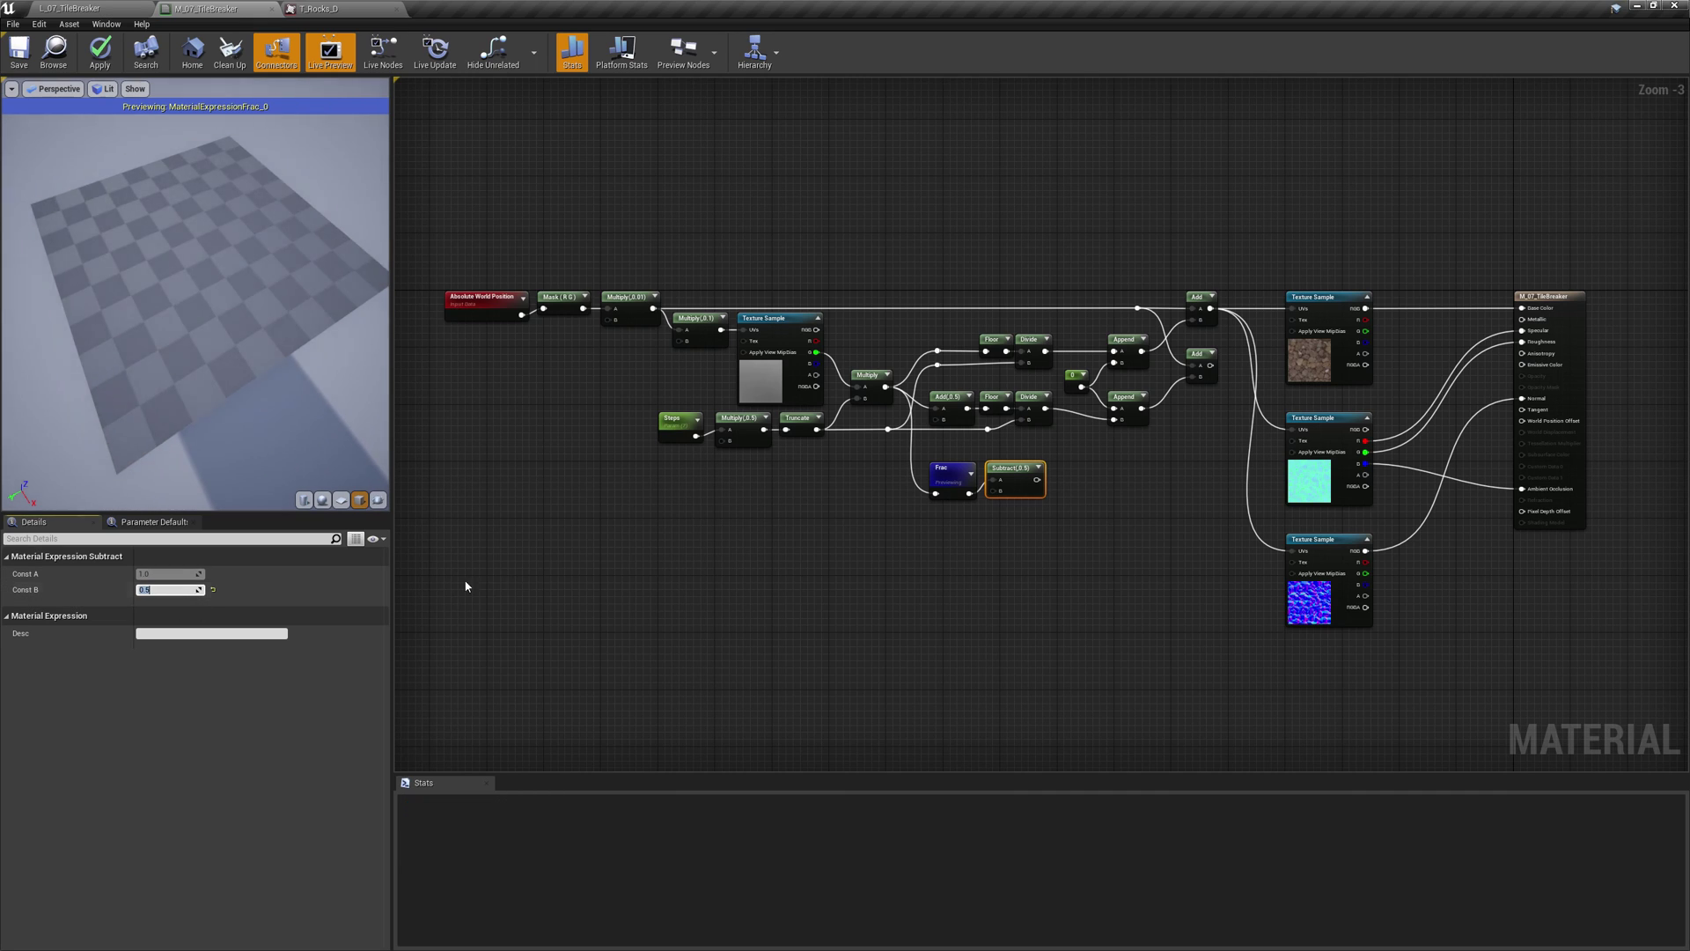
# Multiply the Subtract result by 2 and preview it
pyautogui.click(1054, 476)
pyautogui.click(1054, 475)
pyautogui.moveTo(1037, 479); pyautogui.dragTo(1065, 480)
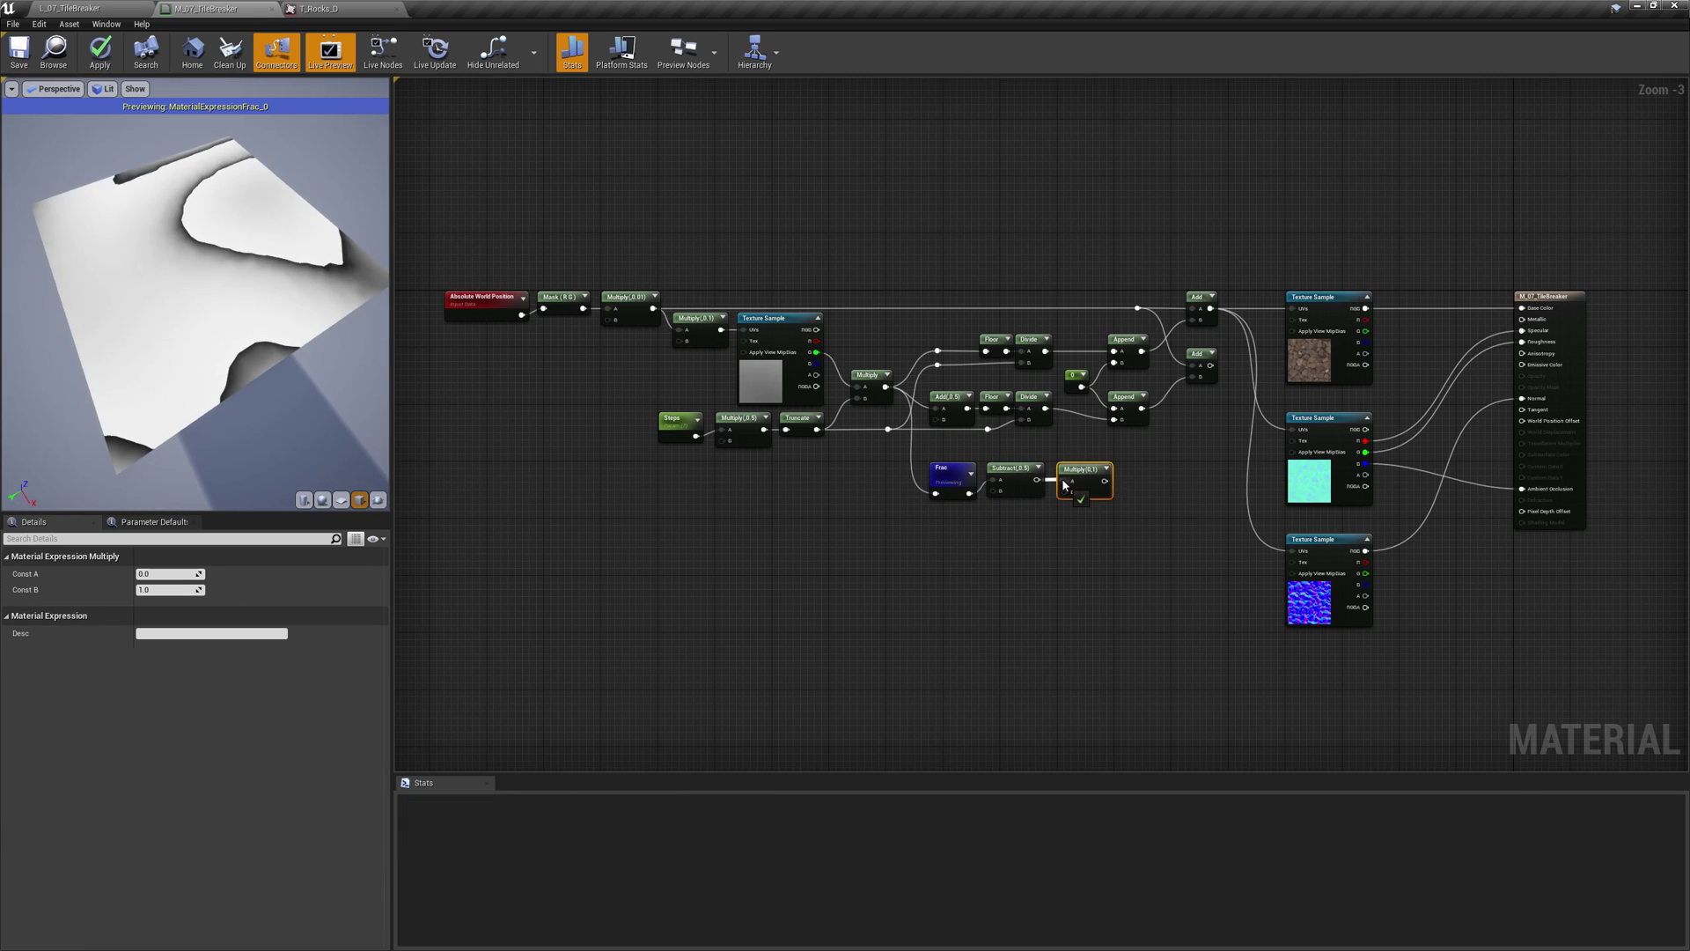
pyautogui.click(170, 591)
pyautogui.write('2')
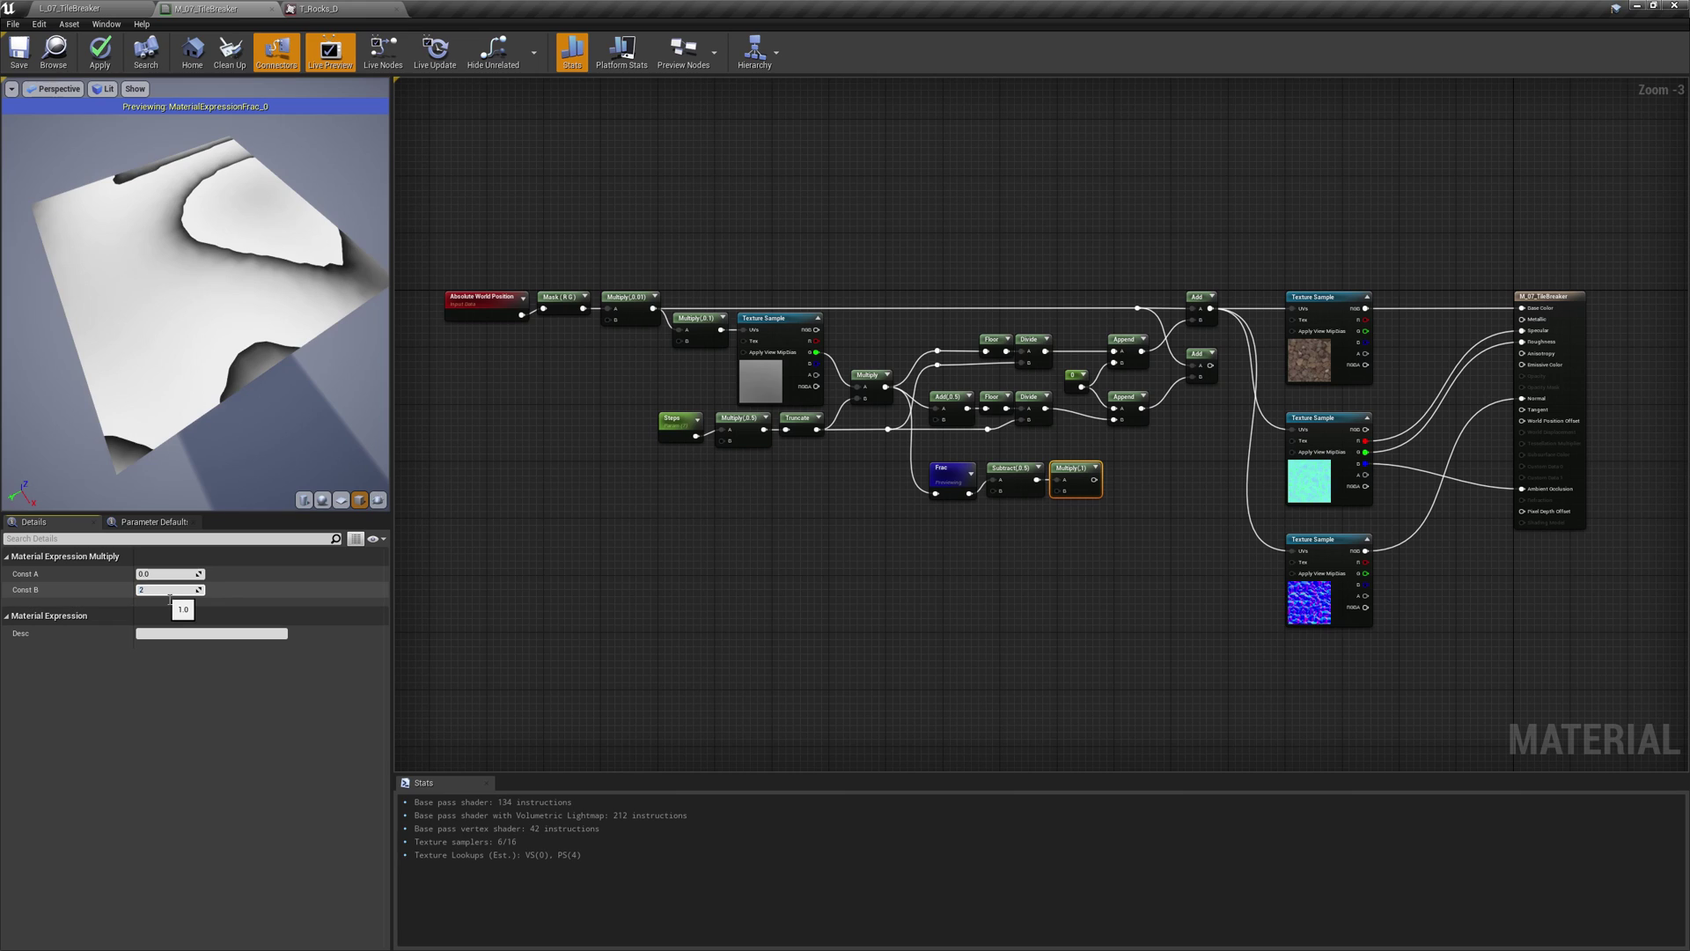
pyautogui.press('Return')
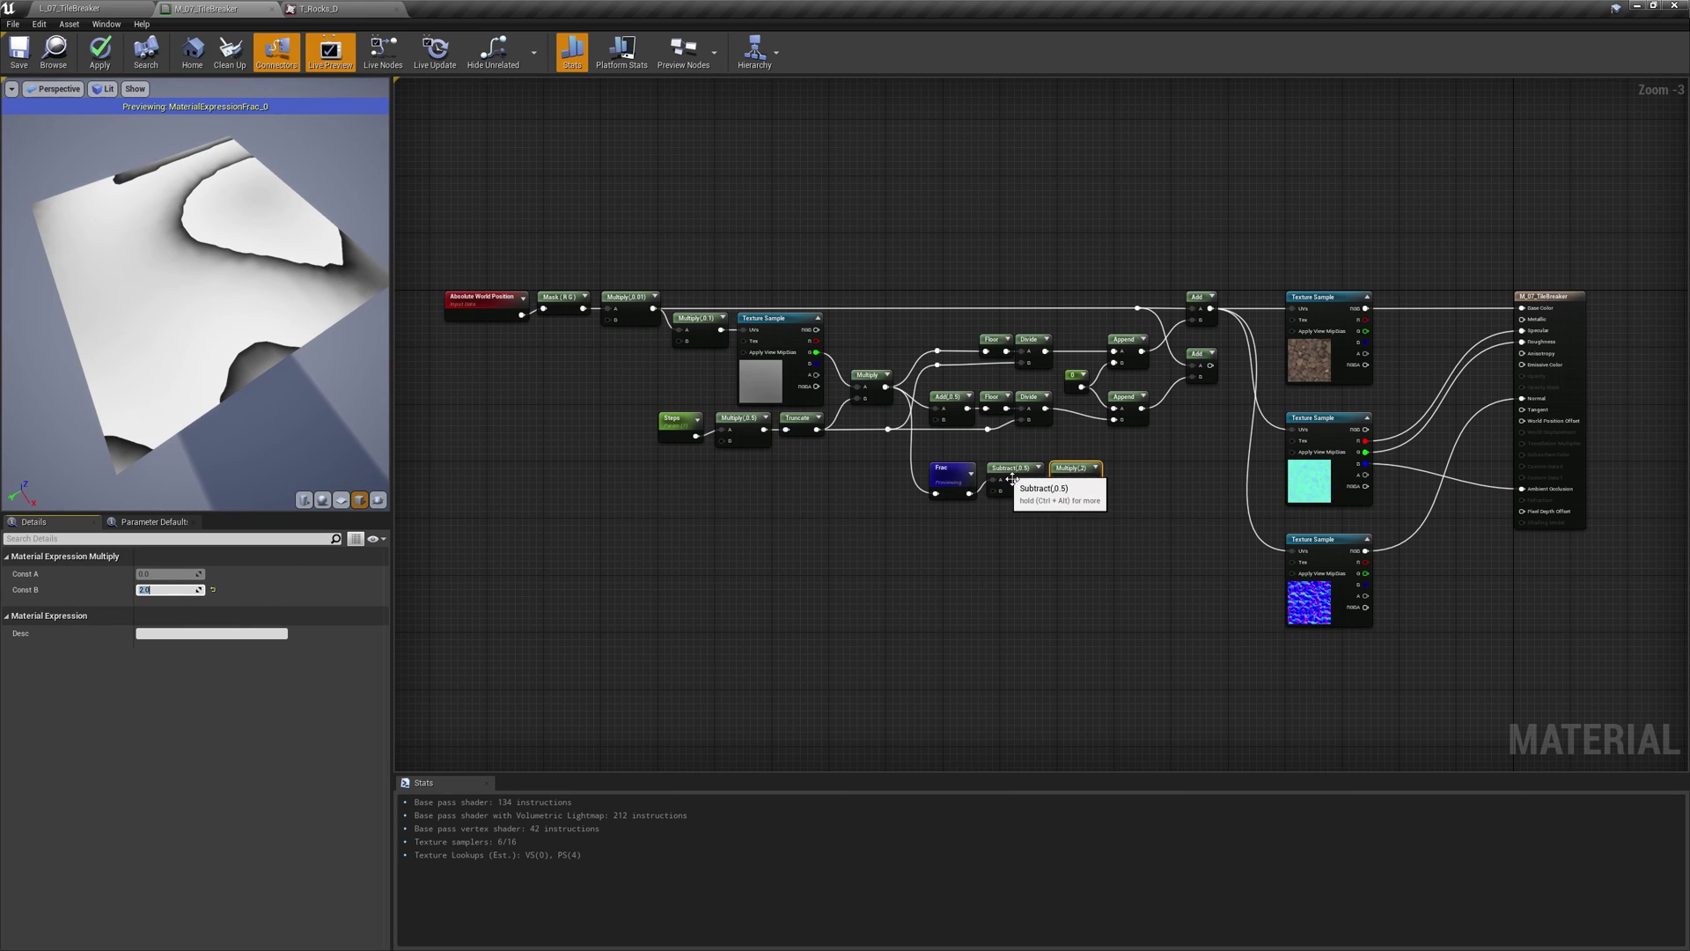
pyautogui.rightClick(1076, 473)
pyautogui.click(1108, 524)
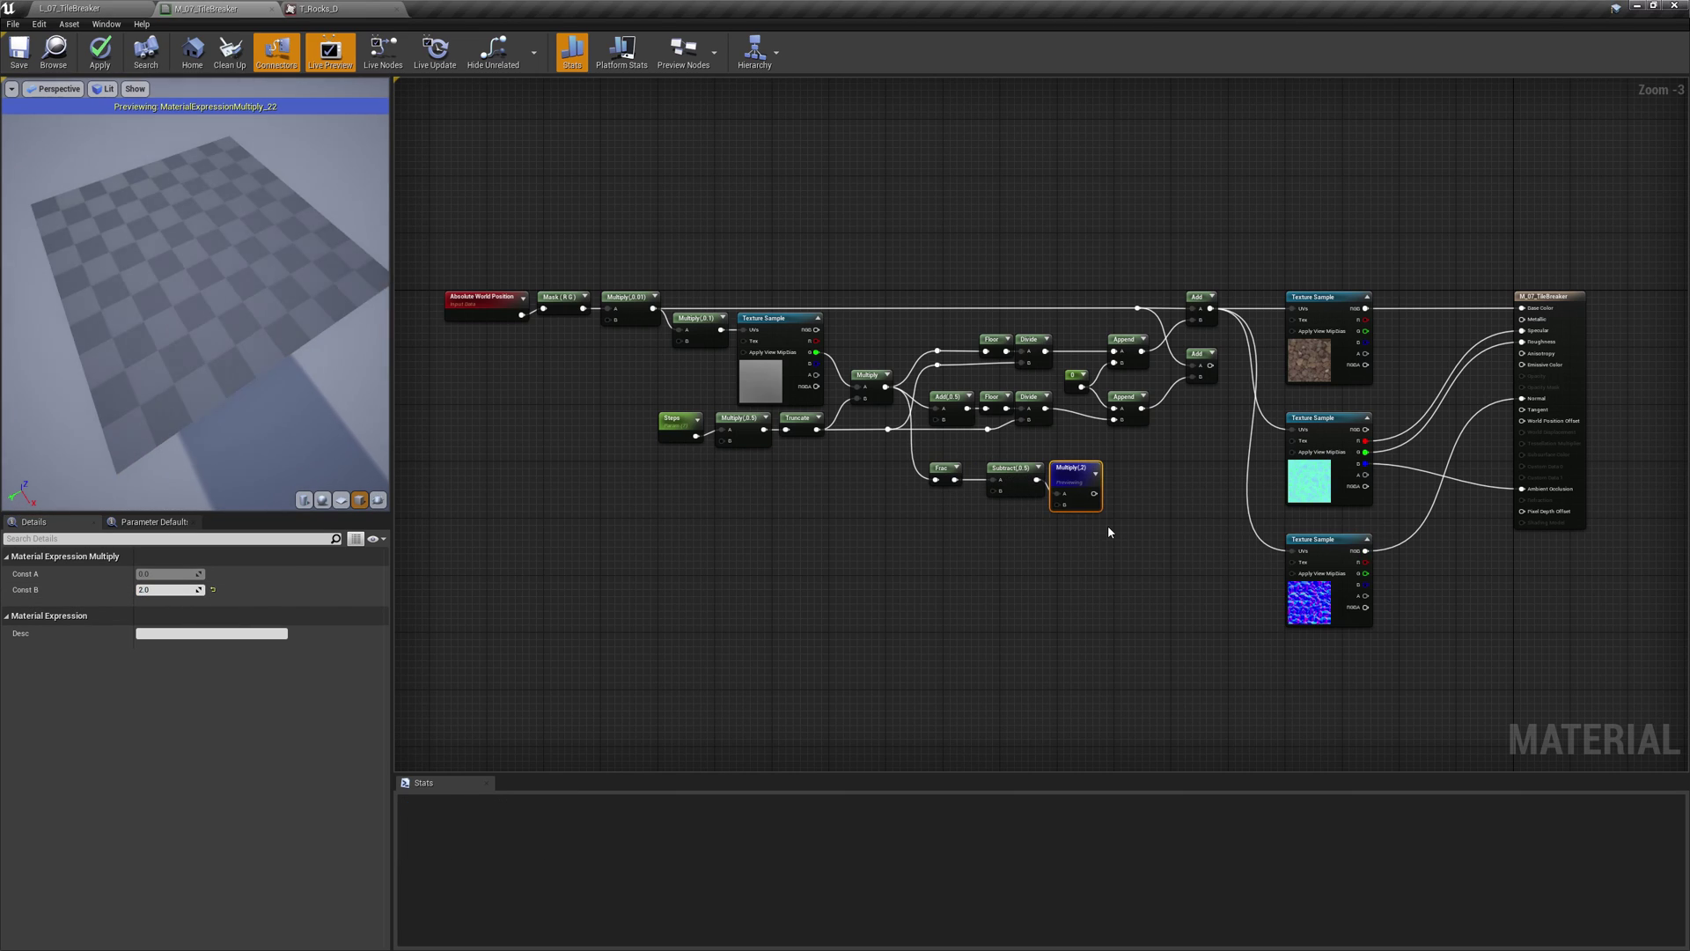
# Add an Abs node after the Multiply, preview its dark-line gradient, and shift the chain left
pyautogui.moveTo(1093, 493); pyautogui.dragTo(1116, 476)
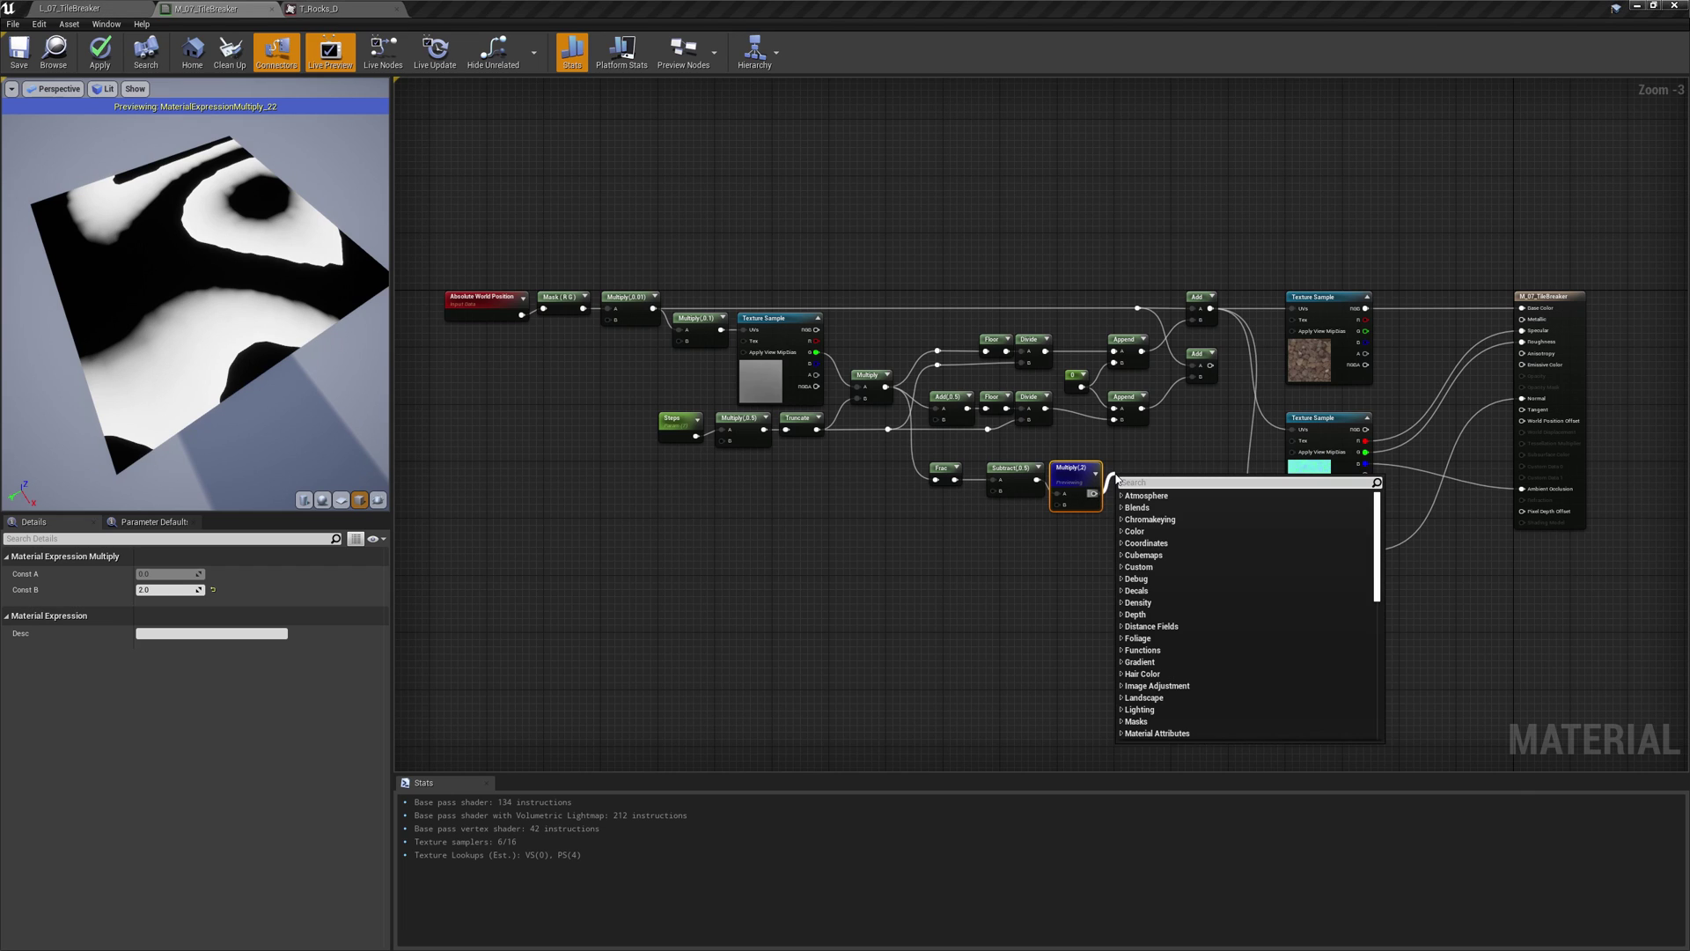
pyautogui.write('abs')
pyautogui.press('Return')
pyautogui.rightClick(1130, 484)
pyautogui.click(1161, 536)
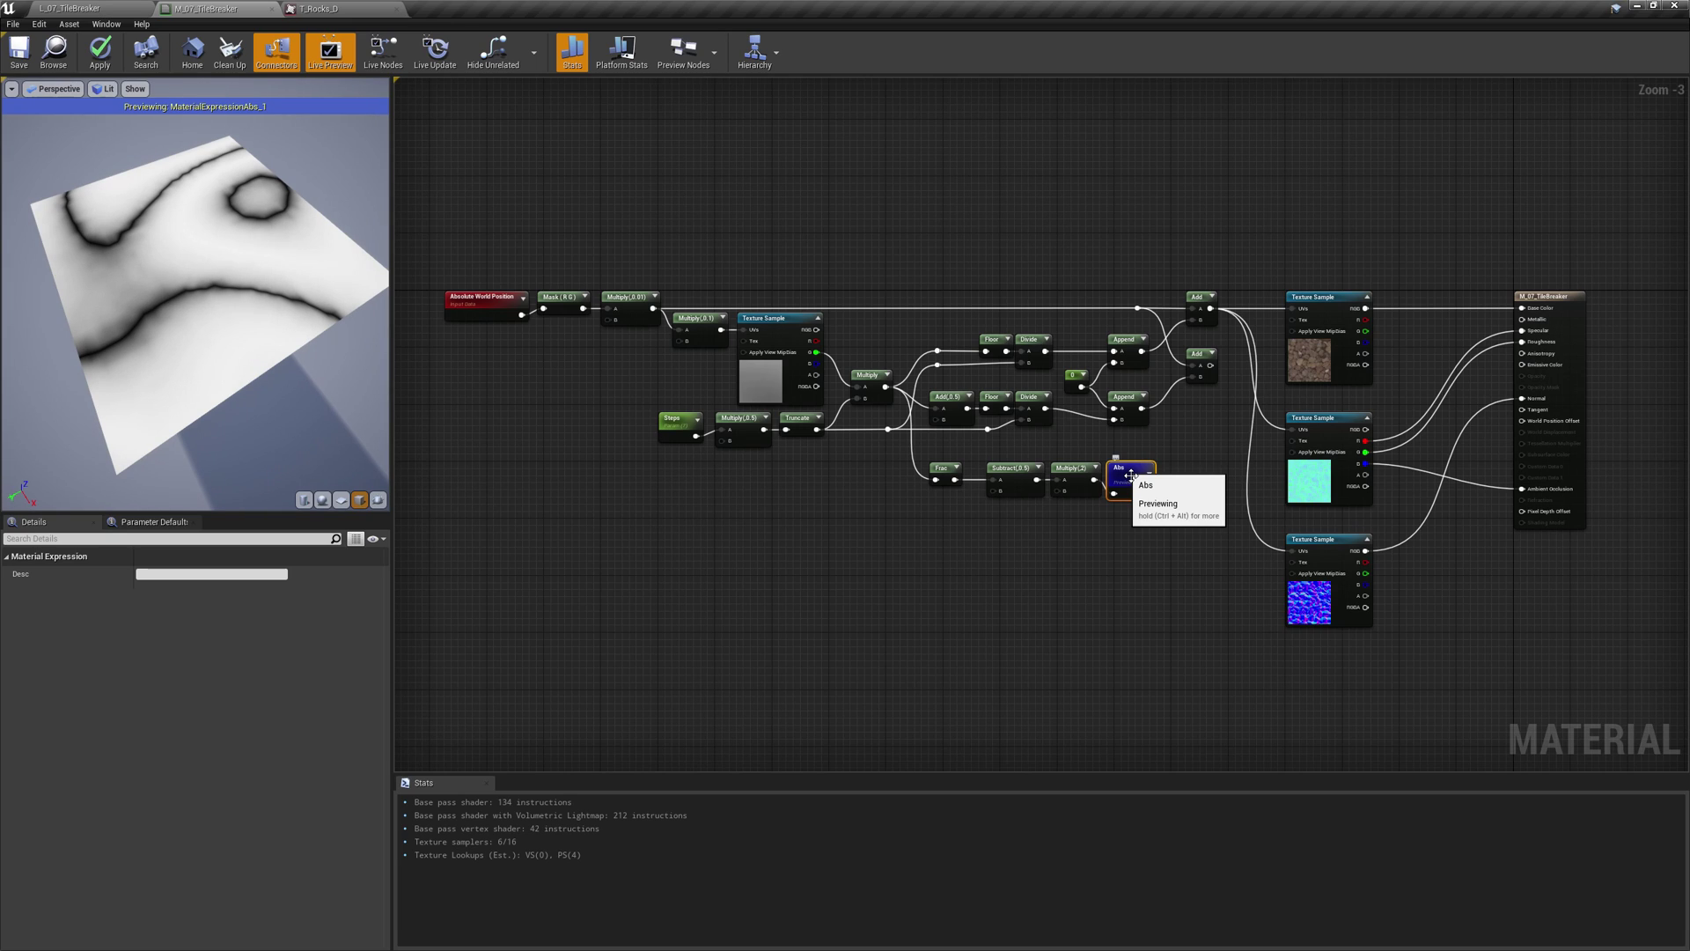
pyautogui.moveTo(1150, 533); pyautogui.dragTo(1021, 466)
pyautogui.moveTo(1021, 467); pyautogui.dragTo(1000, 467)
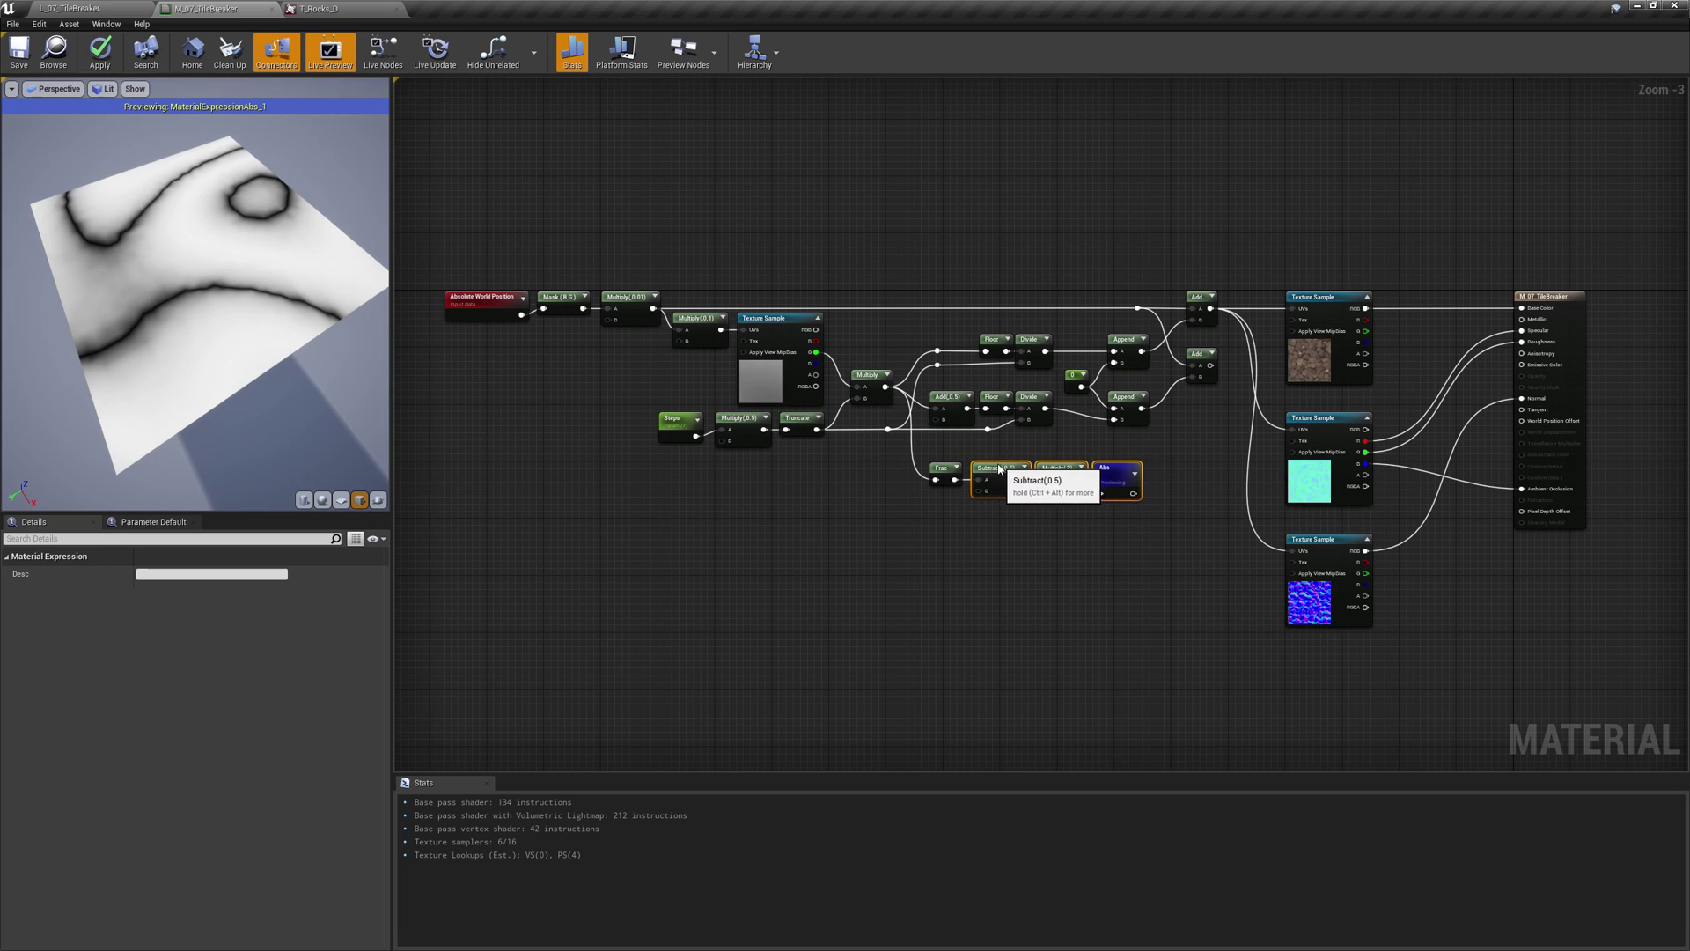
# Add a CheapContrast after Abs with a Contrast scalar parameter on its contrast input, and preview it
pyautogui.rightClick(1147, 470)
pyautogui.write('cheap')
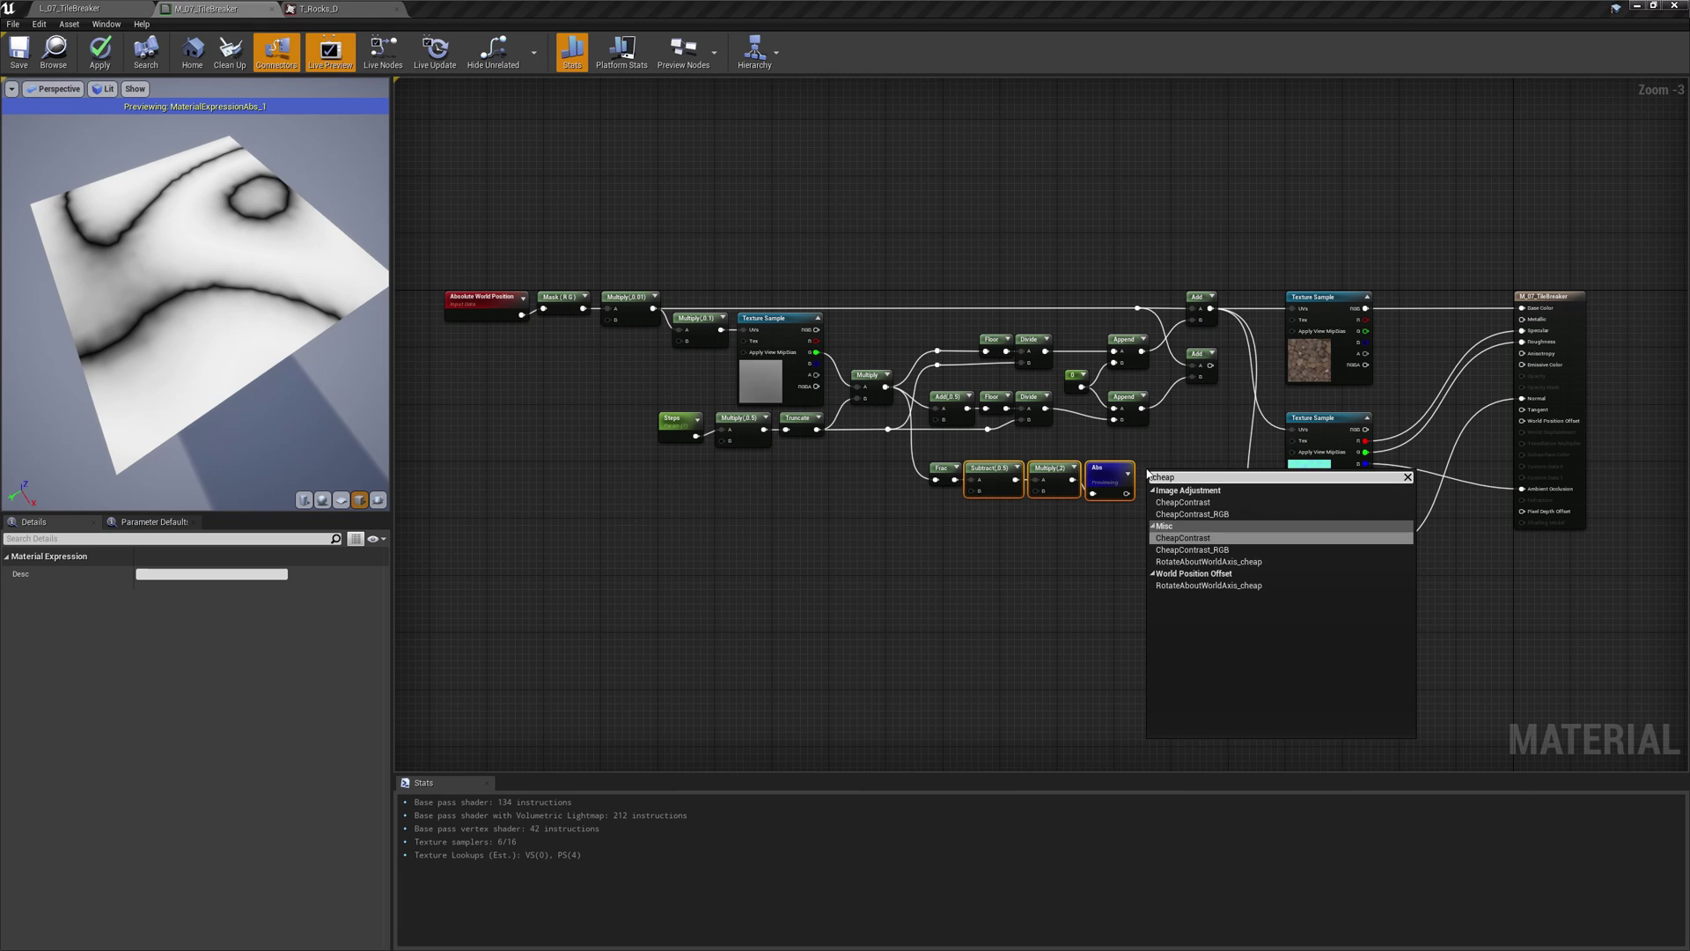
pyautogui.press('Return')
pyautogui.moveTo(1128, 493); pyautogui.dragTo(1151, 479)
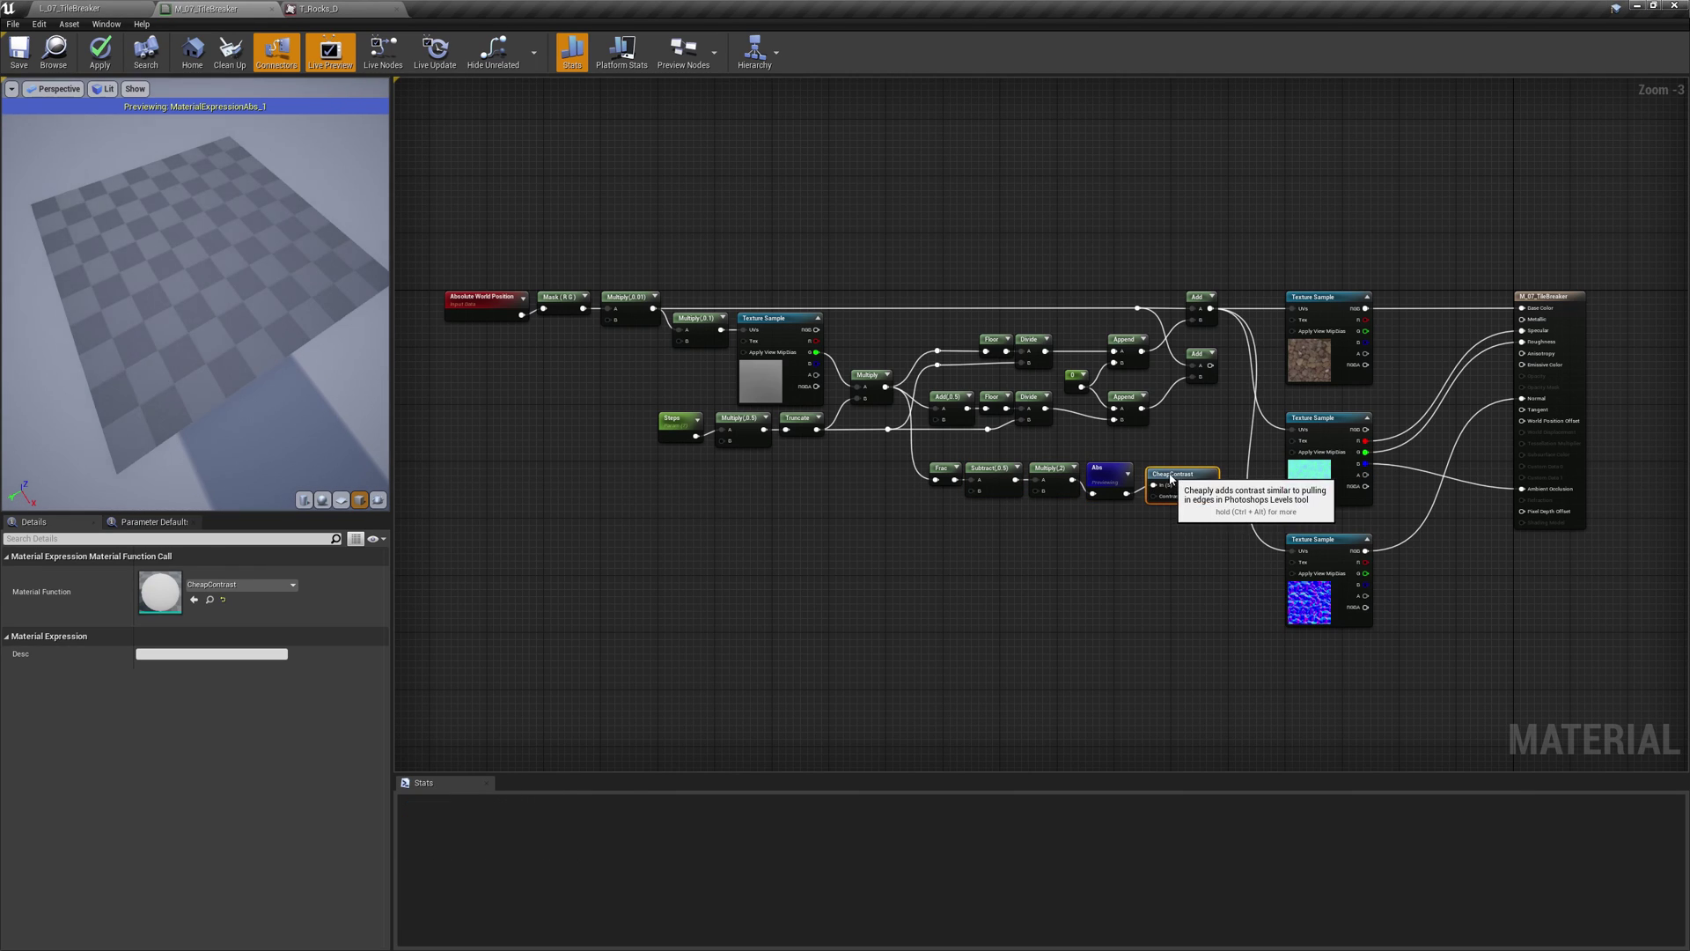
pyautogui.click(1087, 519)
pyautogui.click(1087, 519)
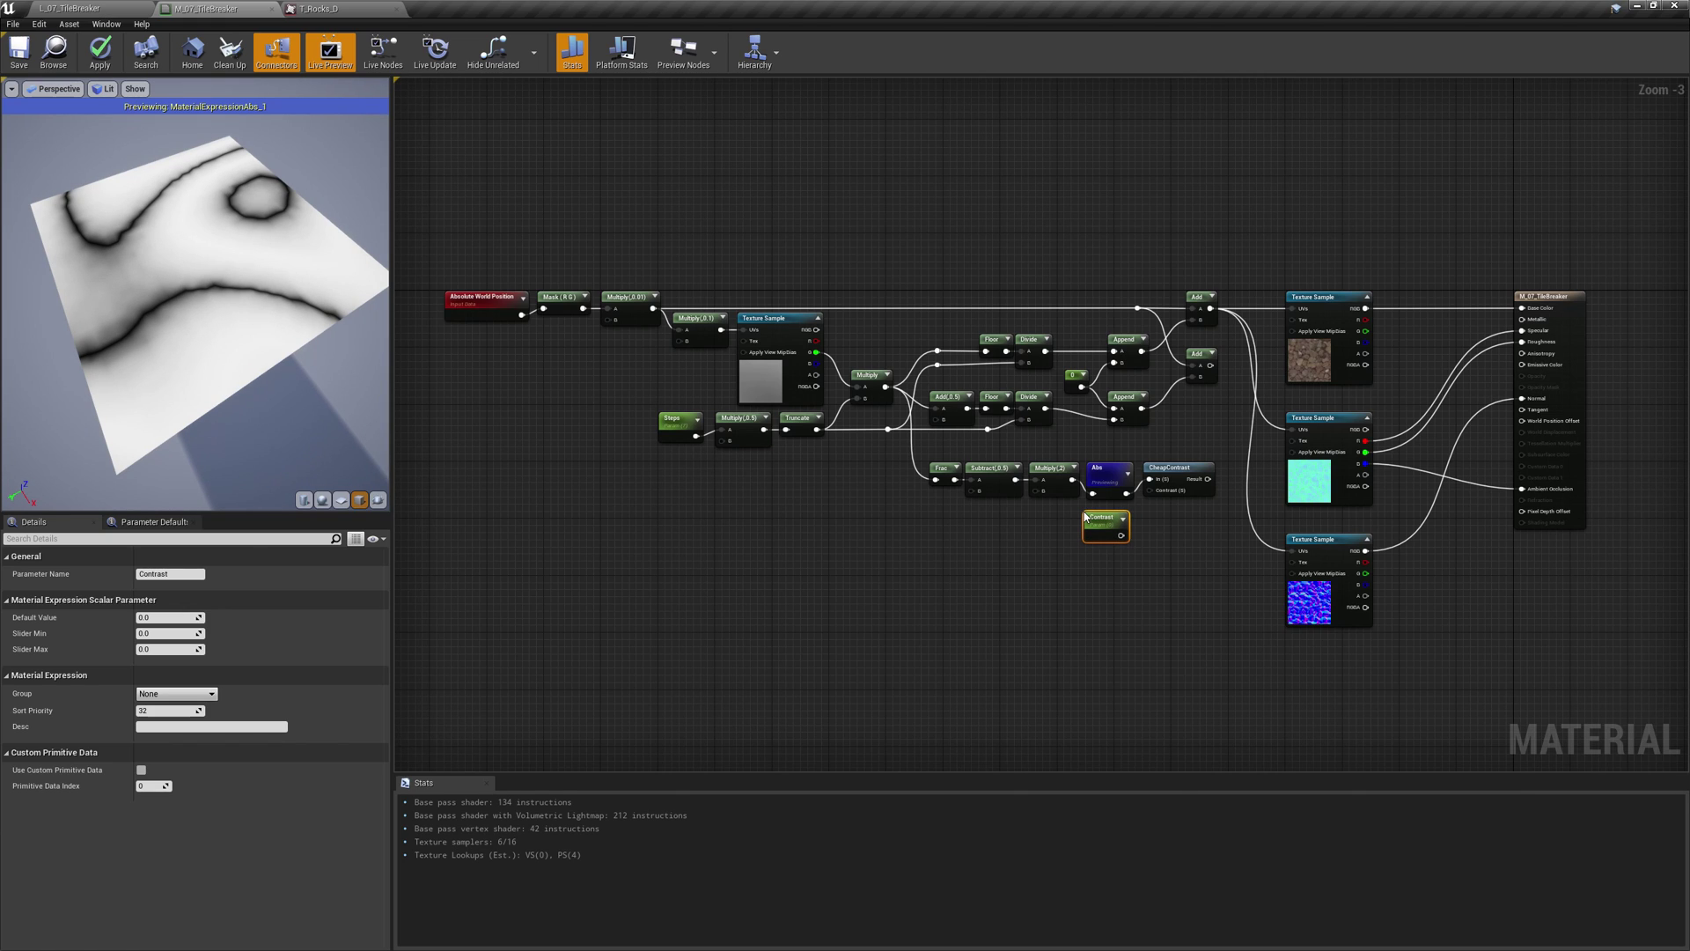
pyautogui.moveTo(1121, 535)
pyautogui.mouseDown()
pyautogui.moveTo(1150, 491)
pyautogui.moveTo(1102, 514)
pyautogui.mouseUp()
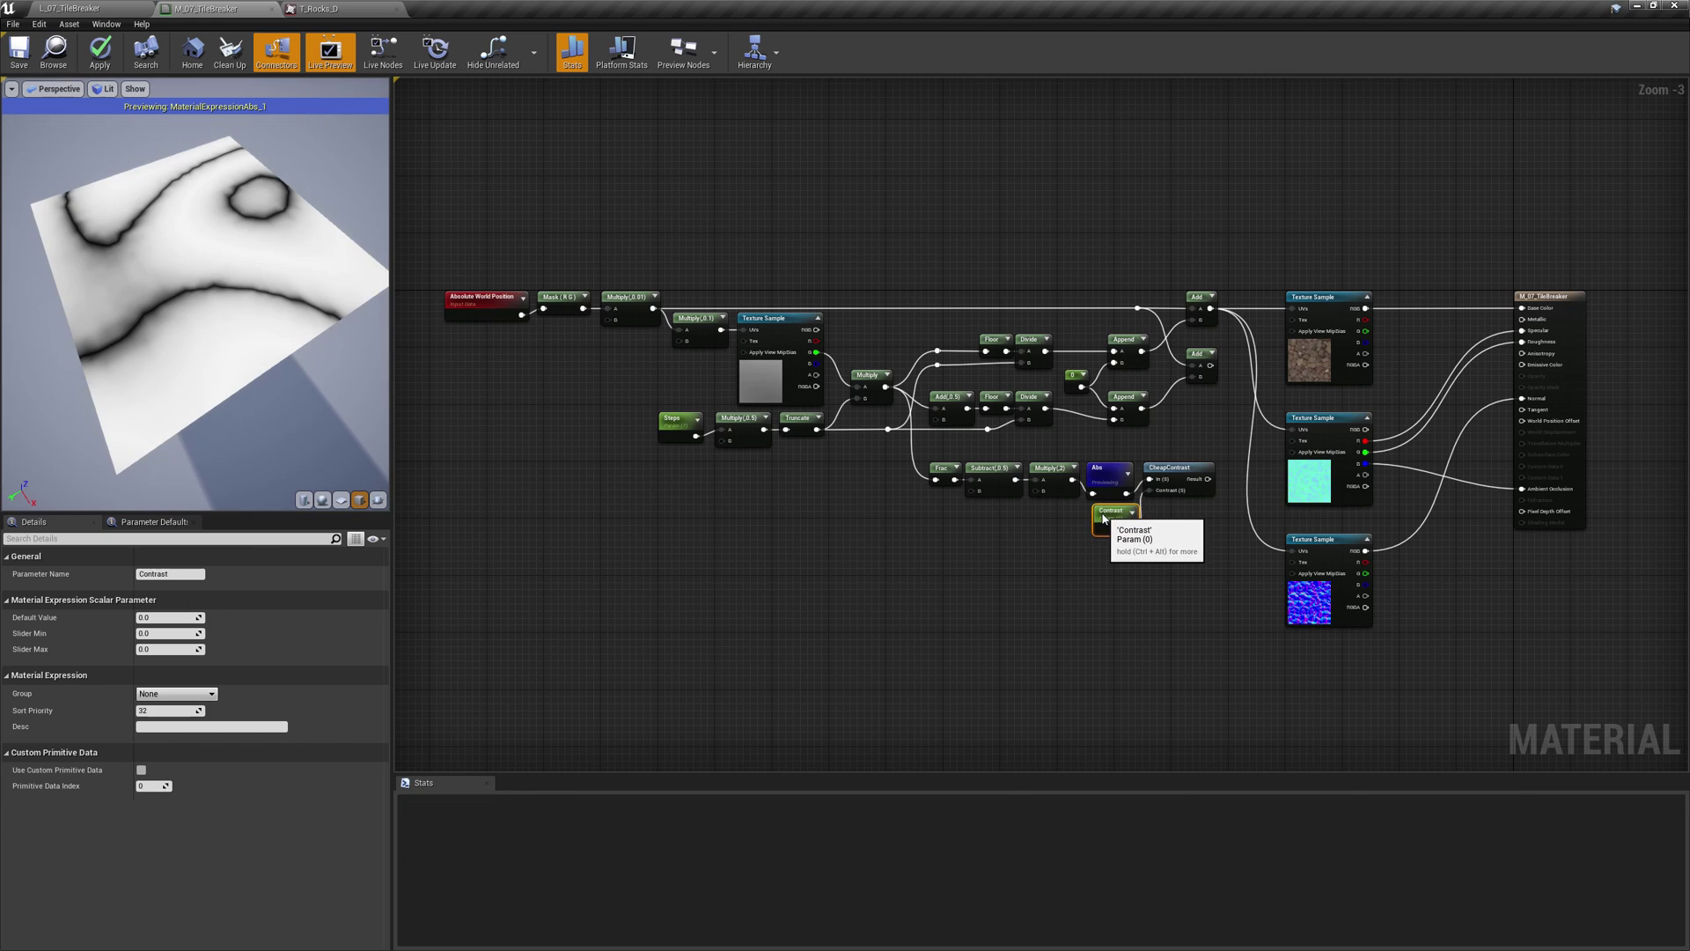
pyautogui.rightClick(1184, 482)
pyautogui.click(1201, 525)
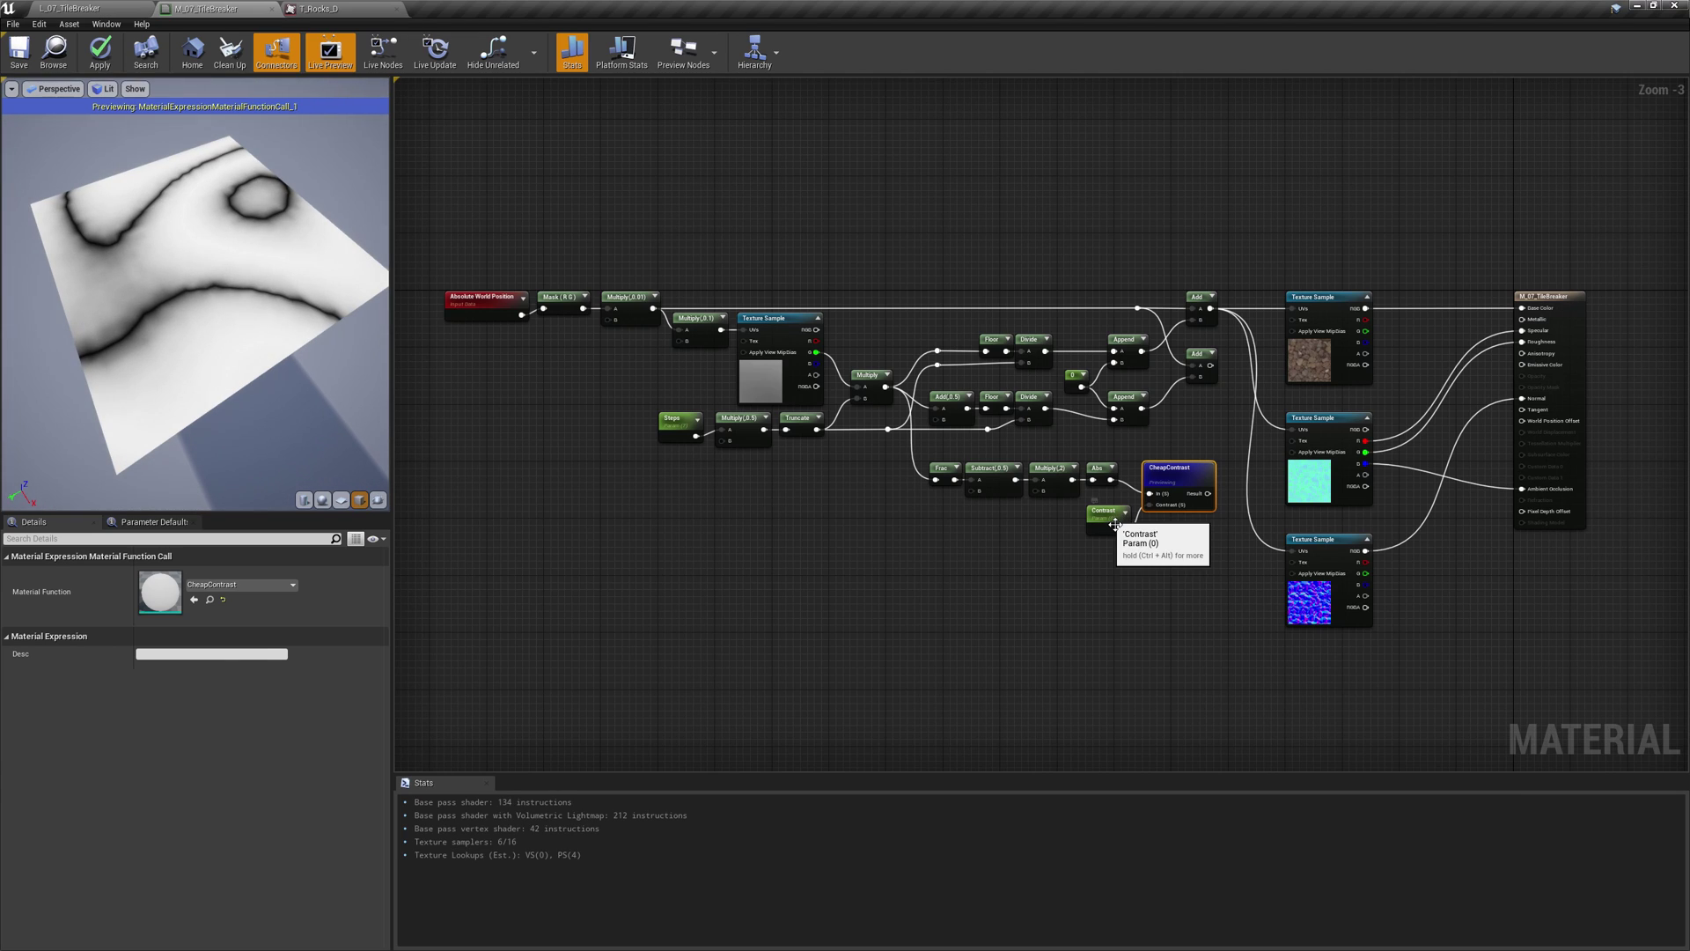
# Try Contrast values 2, 3, 4 and 6, then reset the default to 0
pyautogui.click(1107, 520)
pyautogui.click(167, 617)
pyautogui.write('2')
pyautogui.press('Return')
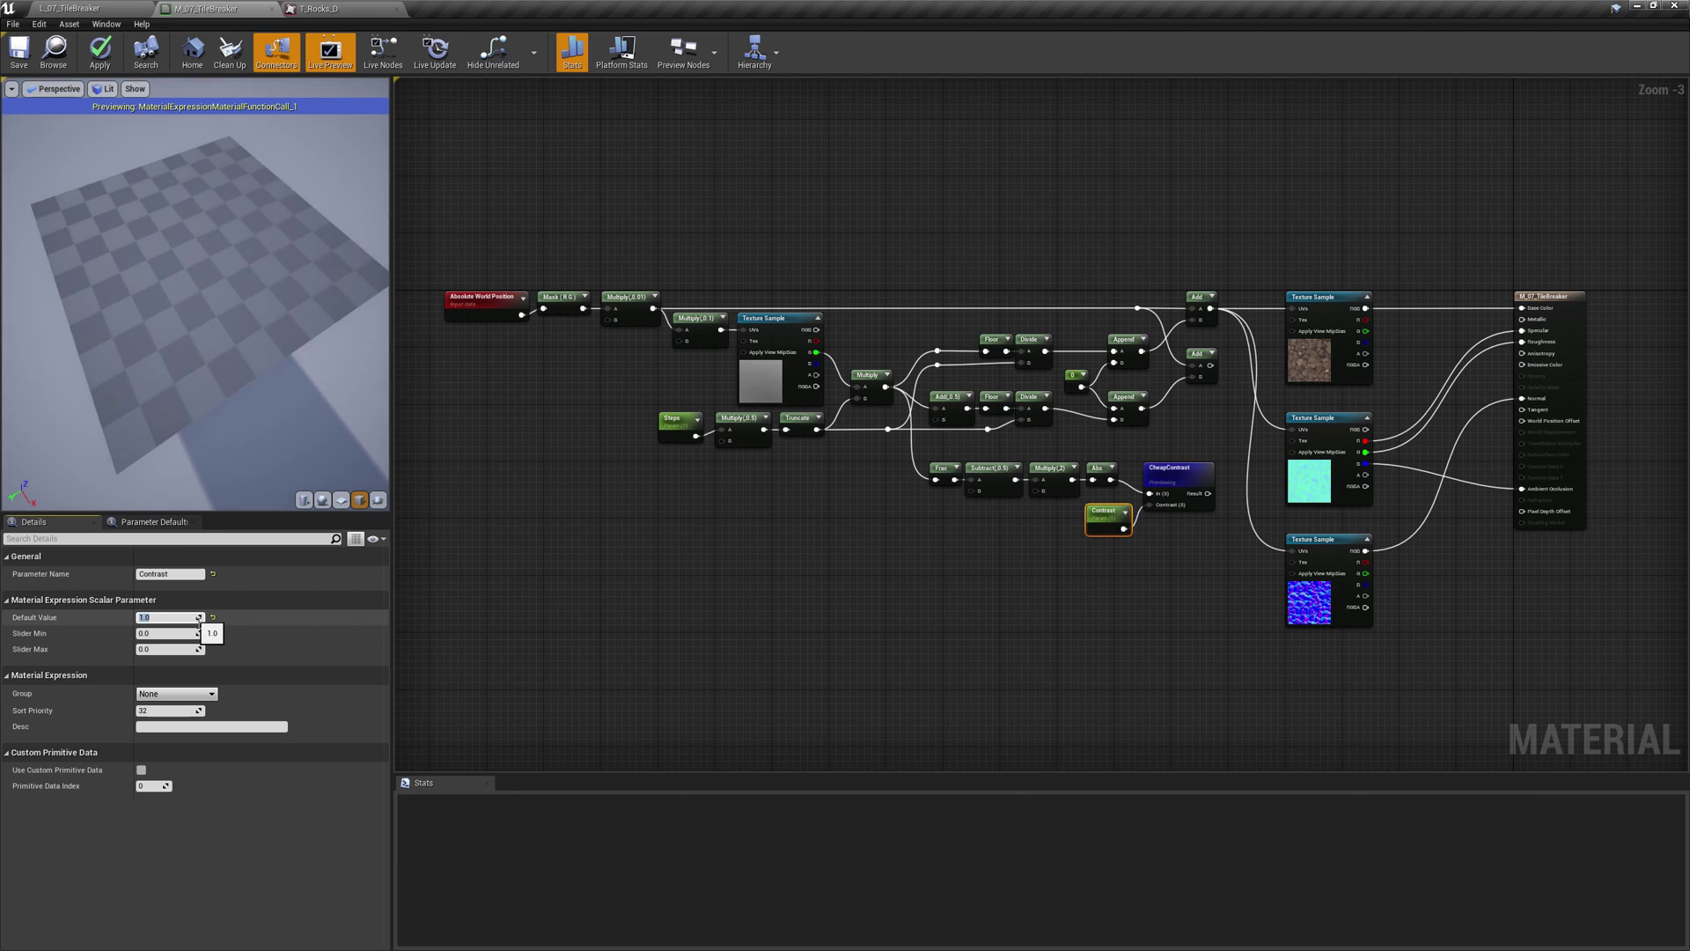
pyautogui.write('3')
pyautogui.press('Return')
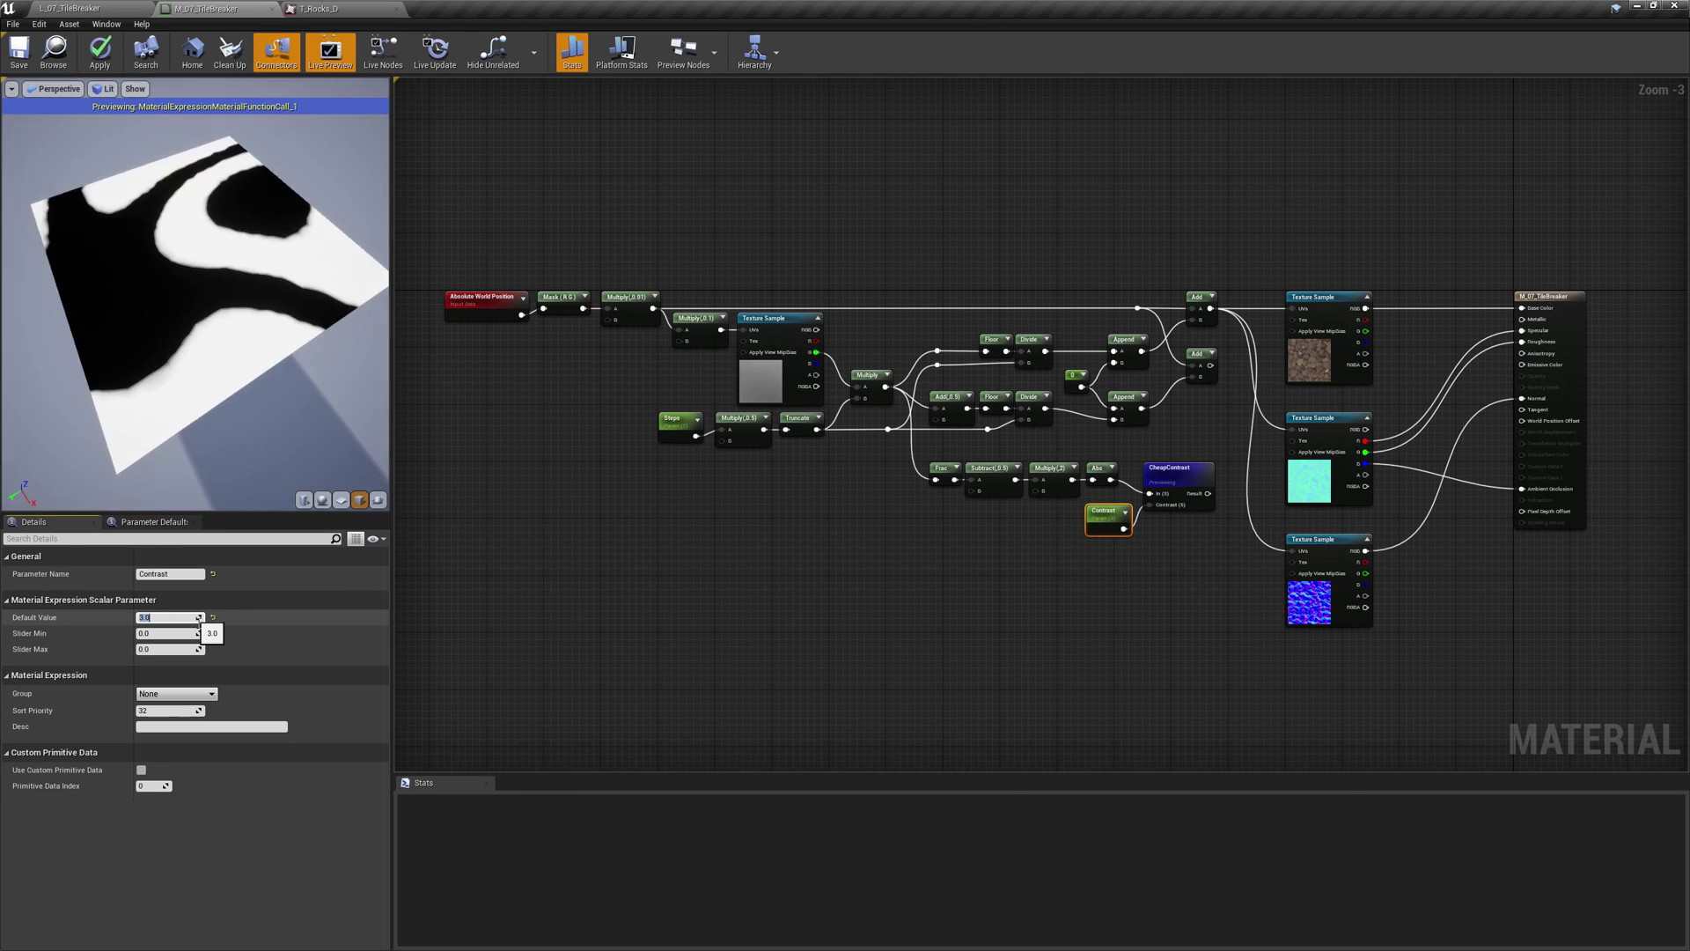
pyautogui.press('BackSpace')
pyautogui.write('4')
pyautogui.press('Return')
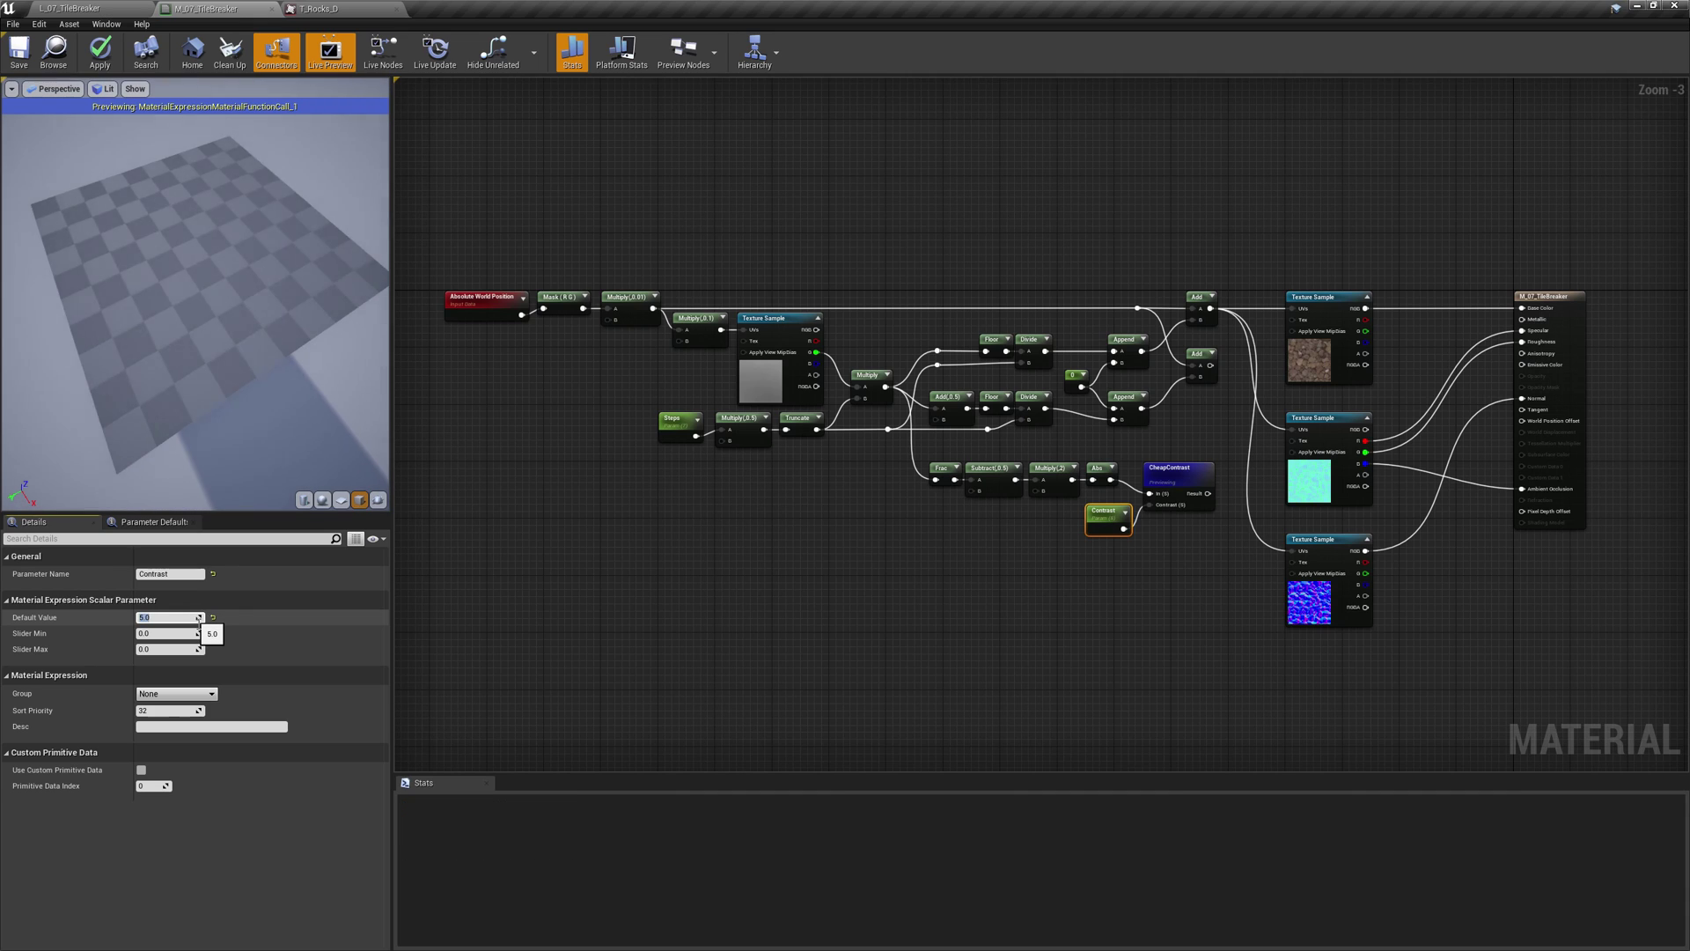
pyautogui.write('6')
pyautogui.press('Return')
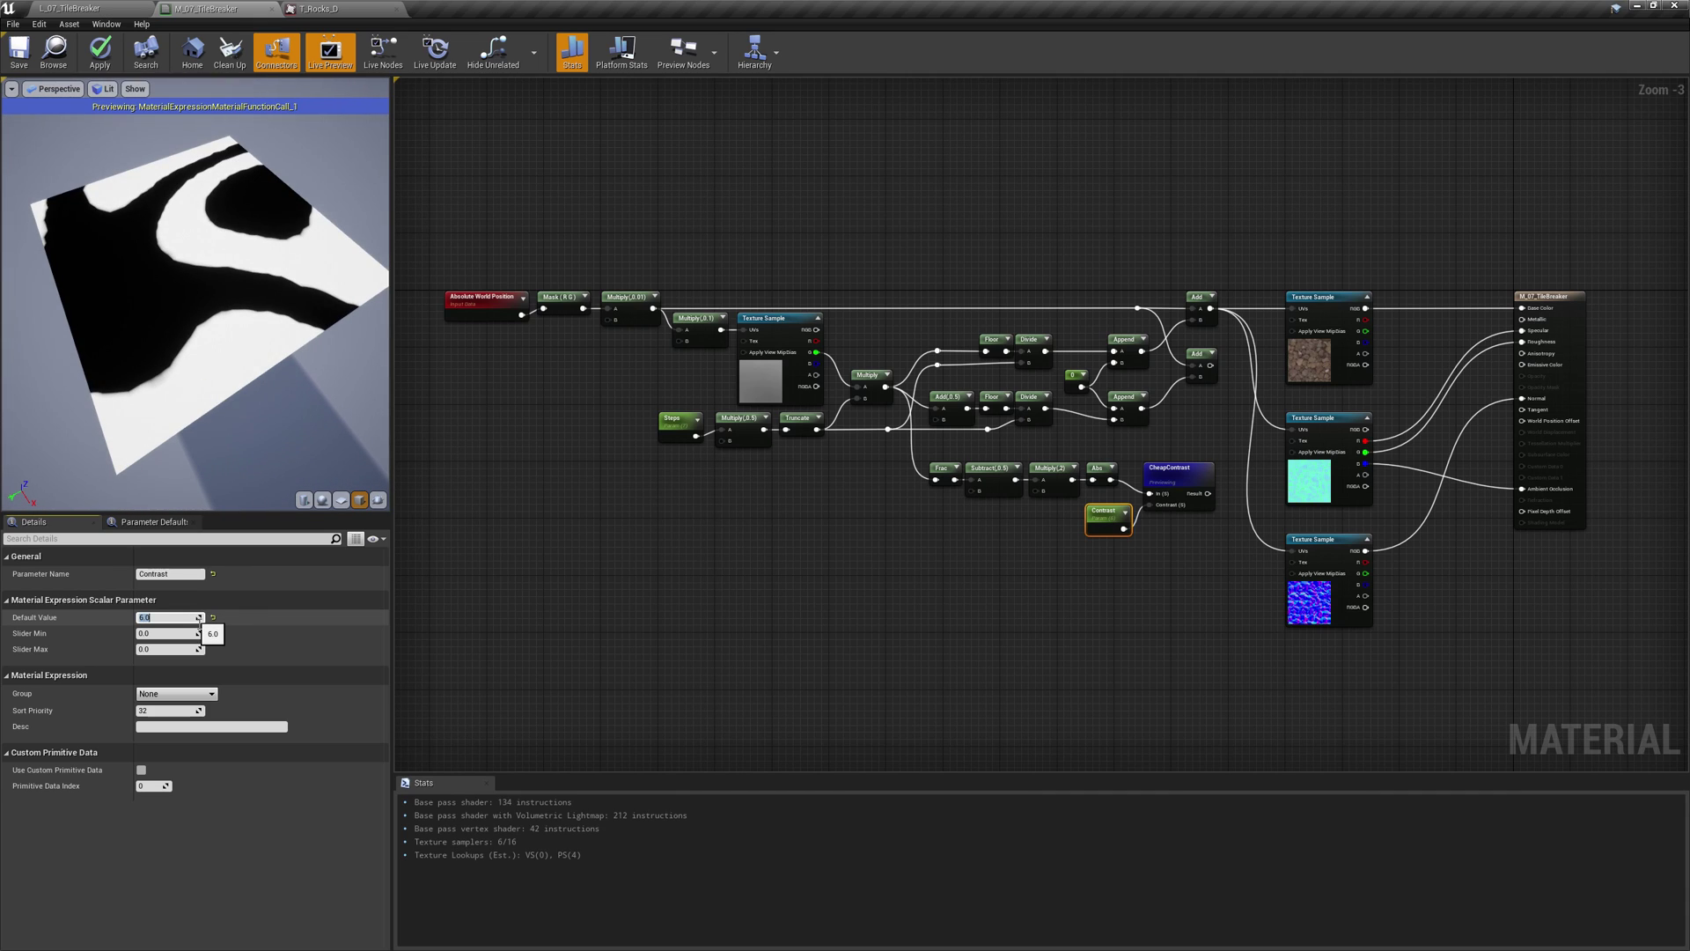
pyautogui.write('0')
pyautogui.press('Return')
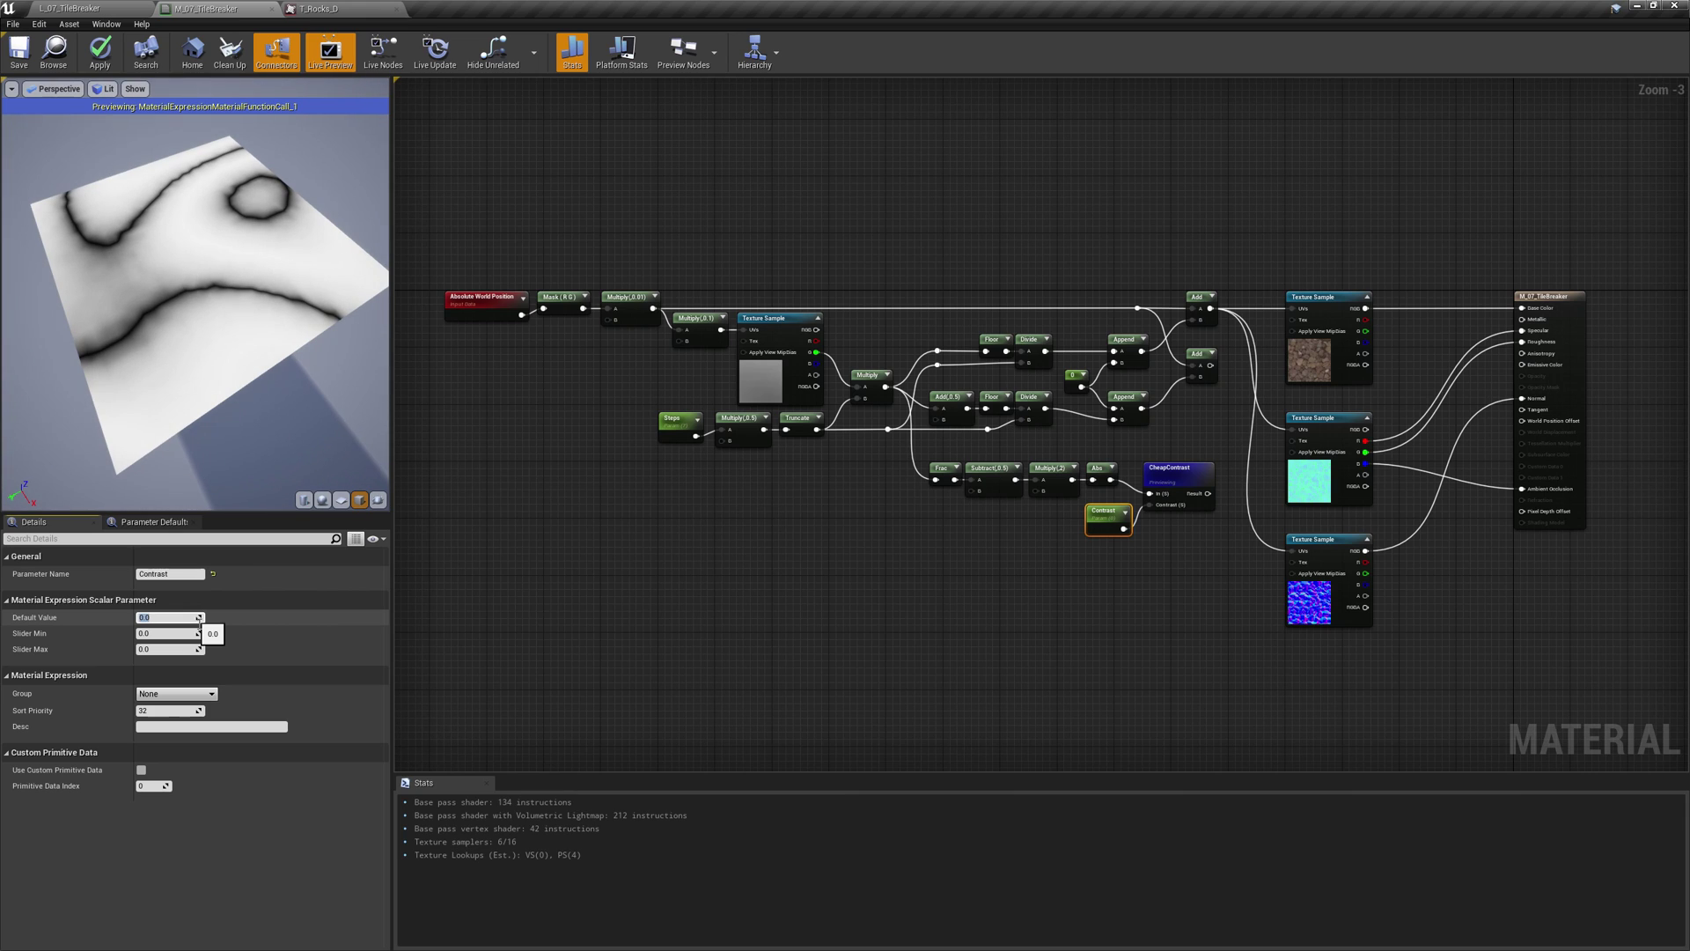
# Stop previewing CheapContrast so the viewport shows the rock material again
pyautogui.rightClick(1160, 472)
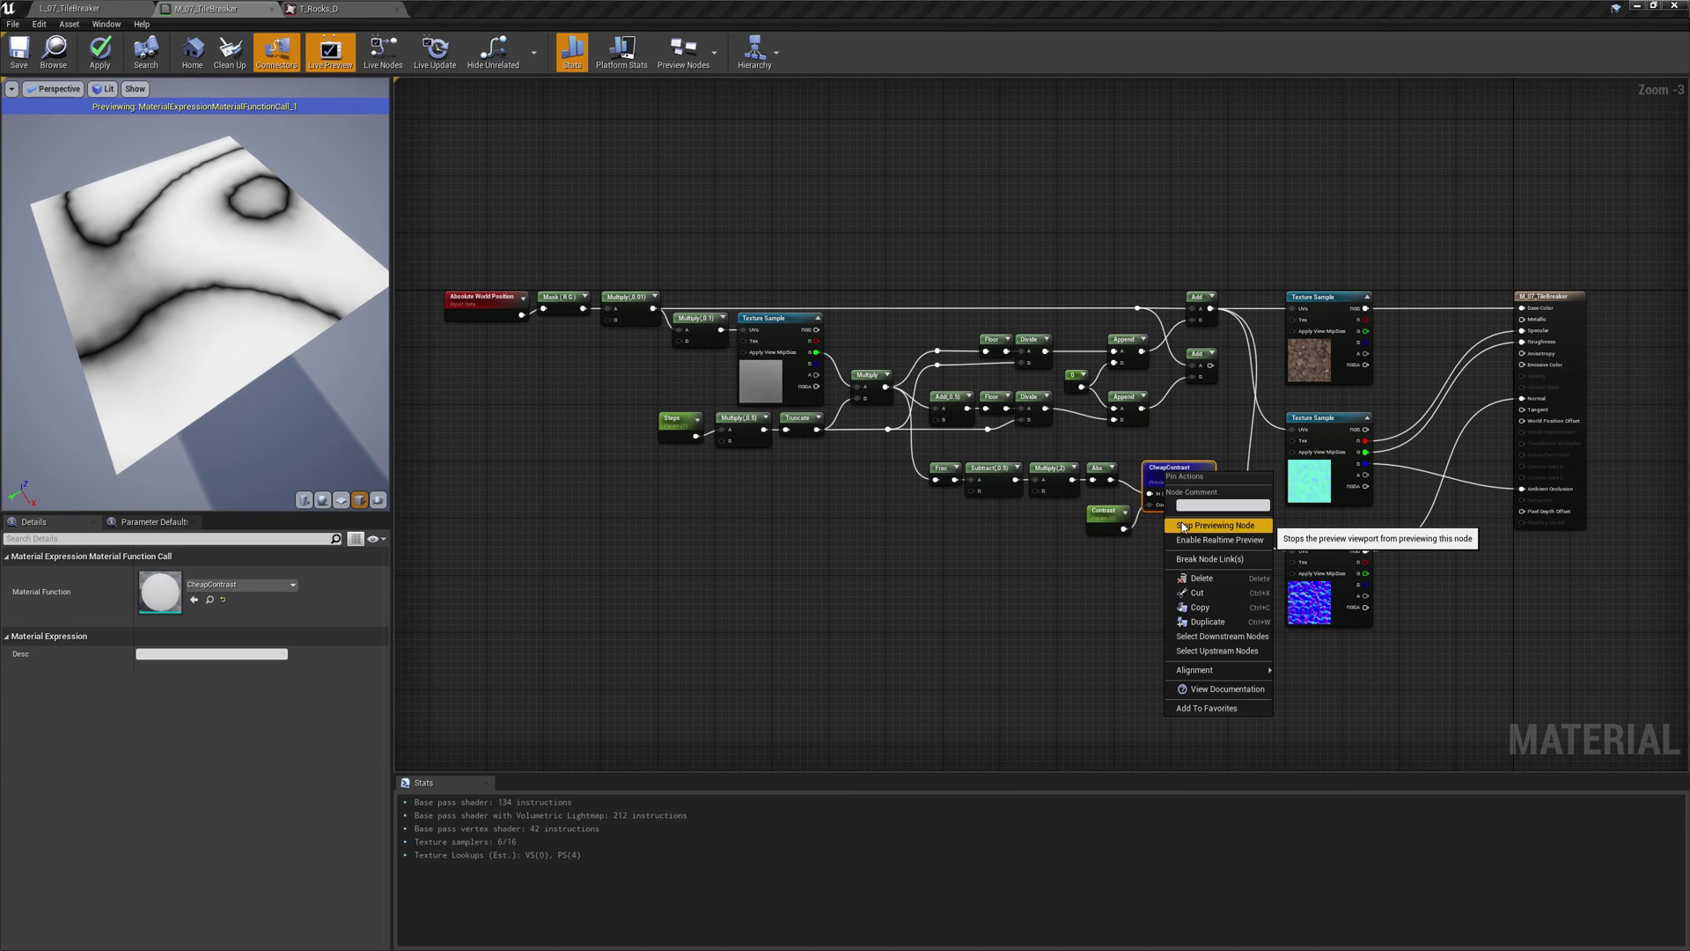
pyautogui.click(1214, 525)
pyautogui.click(1179, 562)
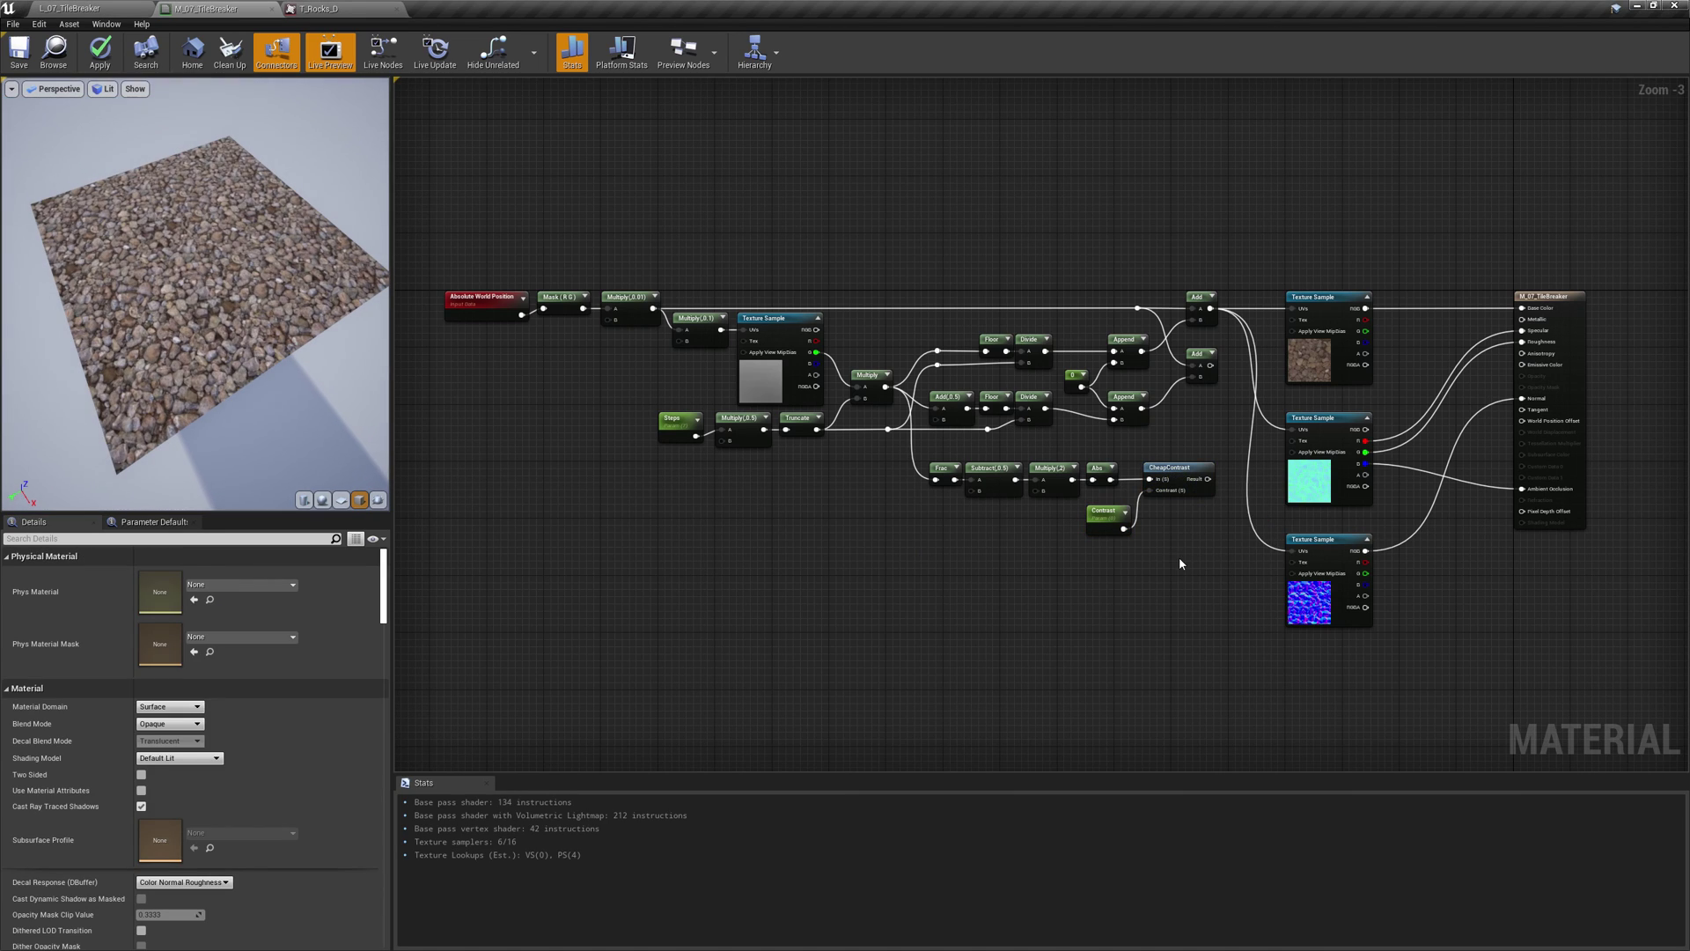